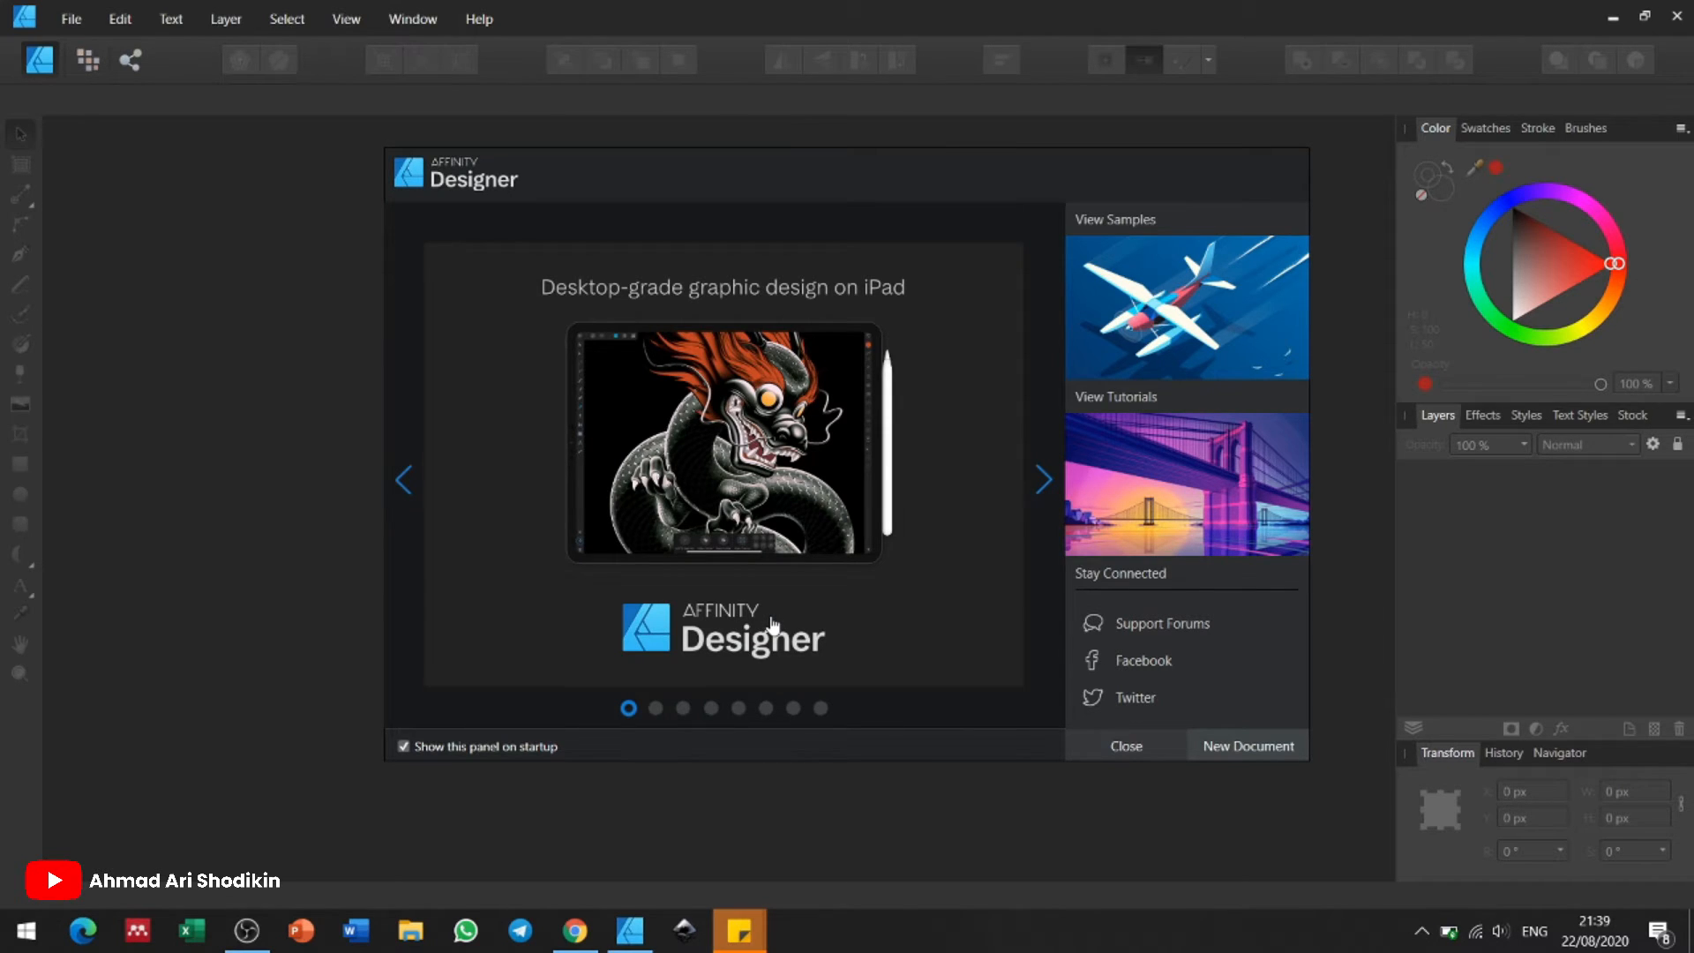
Step: Create a new A4 print document in landscape orientation
{"action": "left_click", "coordinate": [1279, 754]}
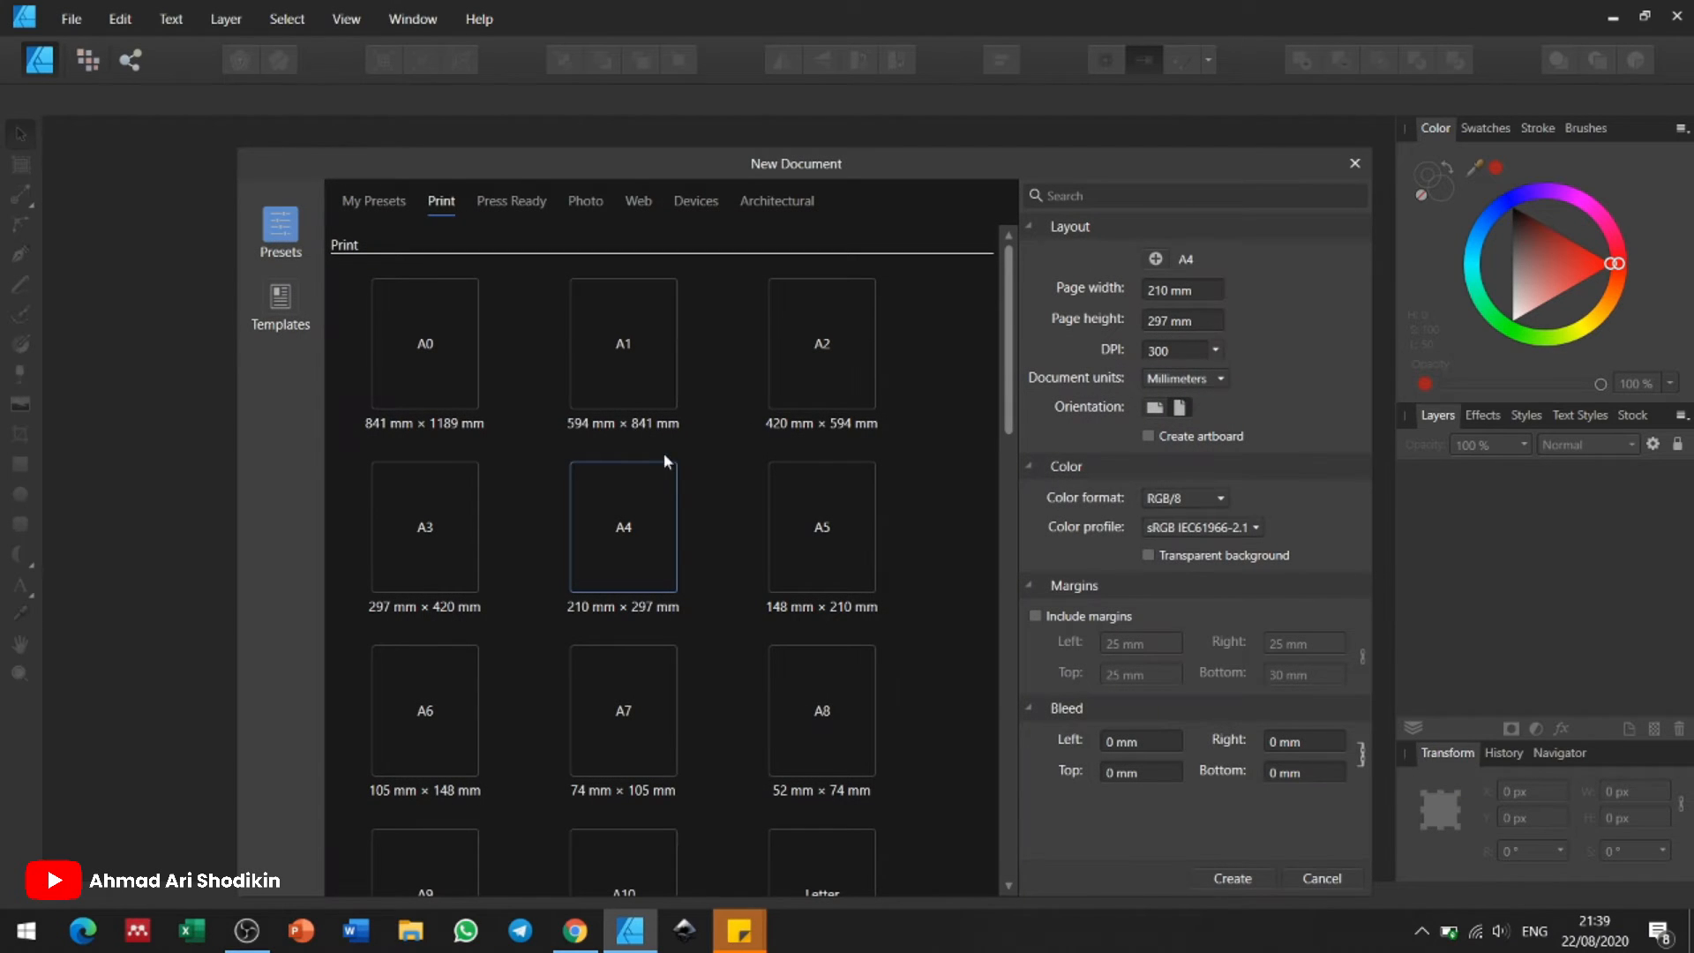
{"action": "left_click", "coordinate": [1153, 408]}
{"action": "left_click", "coordinate": [1227, 878]}
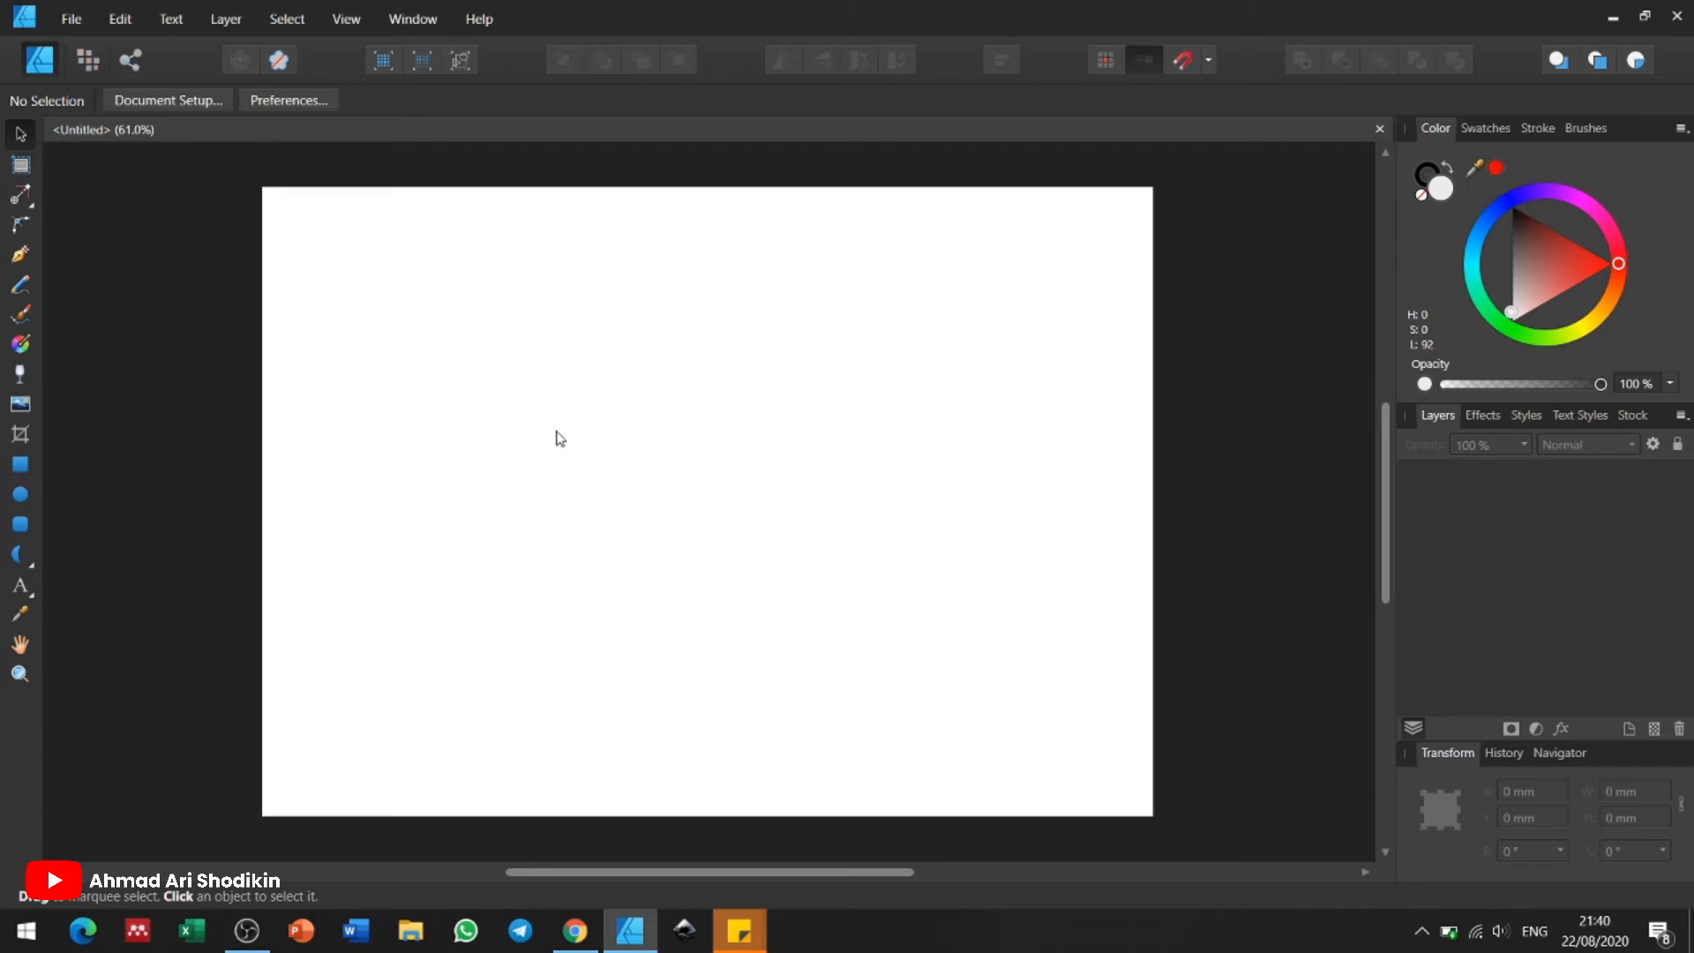
Step: Draw a light grey rectangle about 67 mm wide and 76 mm high near the middle of the page
{"action": "left_click_drag", "start_coordinate": [603, 346], "coordinate": [797, 537]}
{"action": "left_click", "coordinate": [20, 463]}
{"action": "mouse_move", "coordinate": [484, 366]}
{"action": "left_mouse_down"}
{"action": "mouse_move", "coordinate": [617, 472]}
{"action": "mouse_move", "coordinate": [686, 596]}
{"action": "left_mouse_up"}
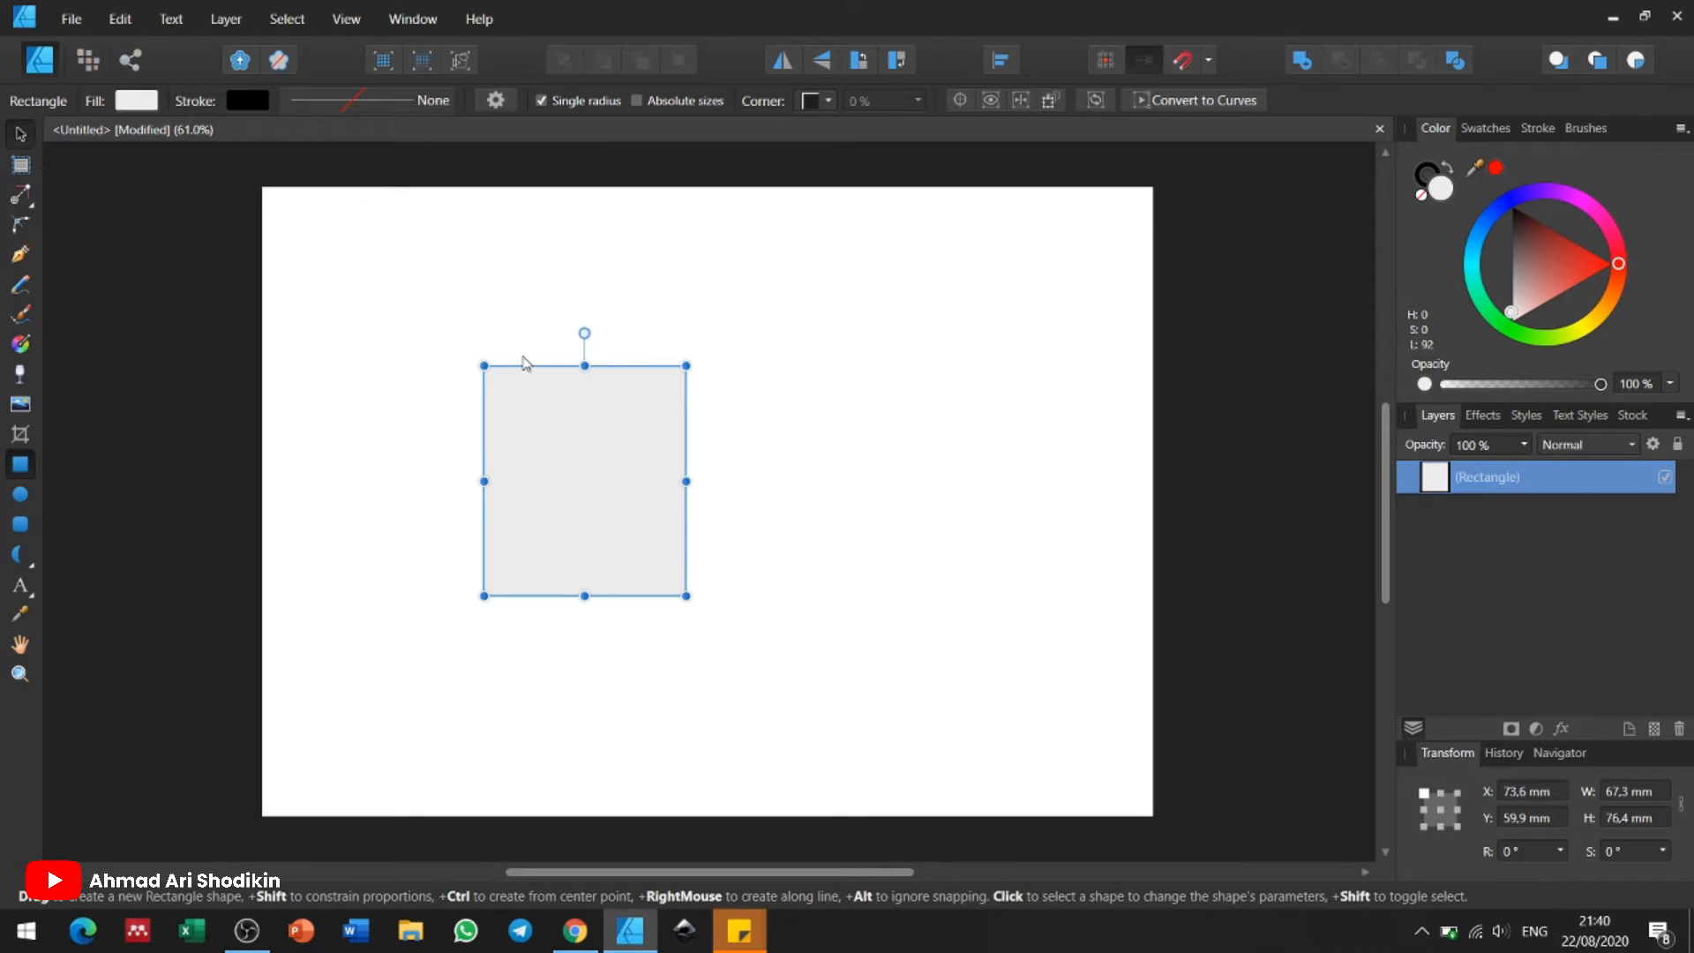
Step: Move the rectangle up toward the page centre, enlarge it to about 109 by 109 mm, and deselect it
{"action": "key", "text": "v"}
{"action": "left_click_drag", "start_coordinate": [617, 501], "coordinate": [692, 424]}
{"action": "left_click_drag", "start_coordinate": [766, 527], "coordinate": [890, 629]}
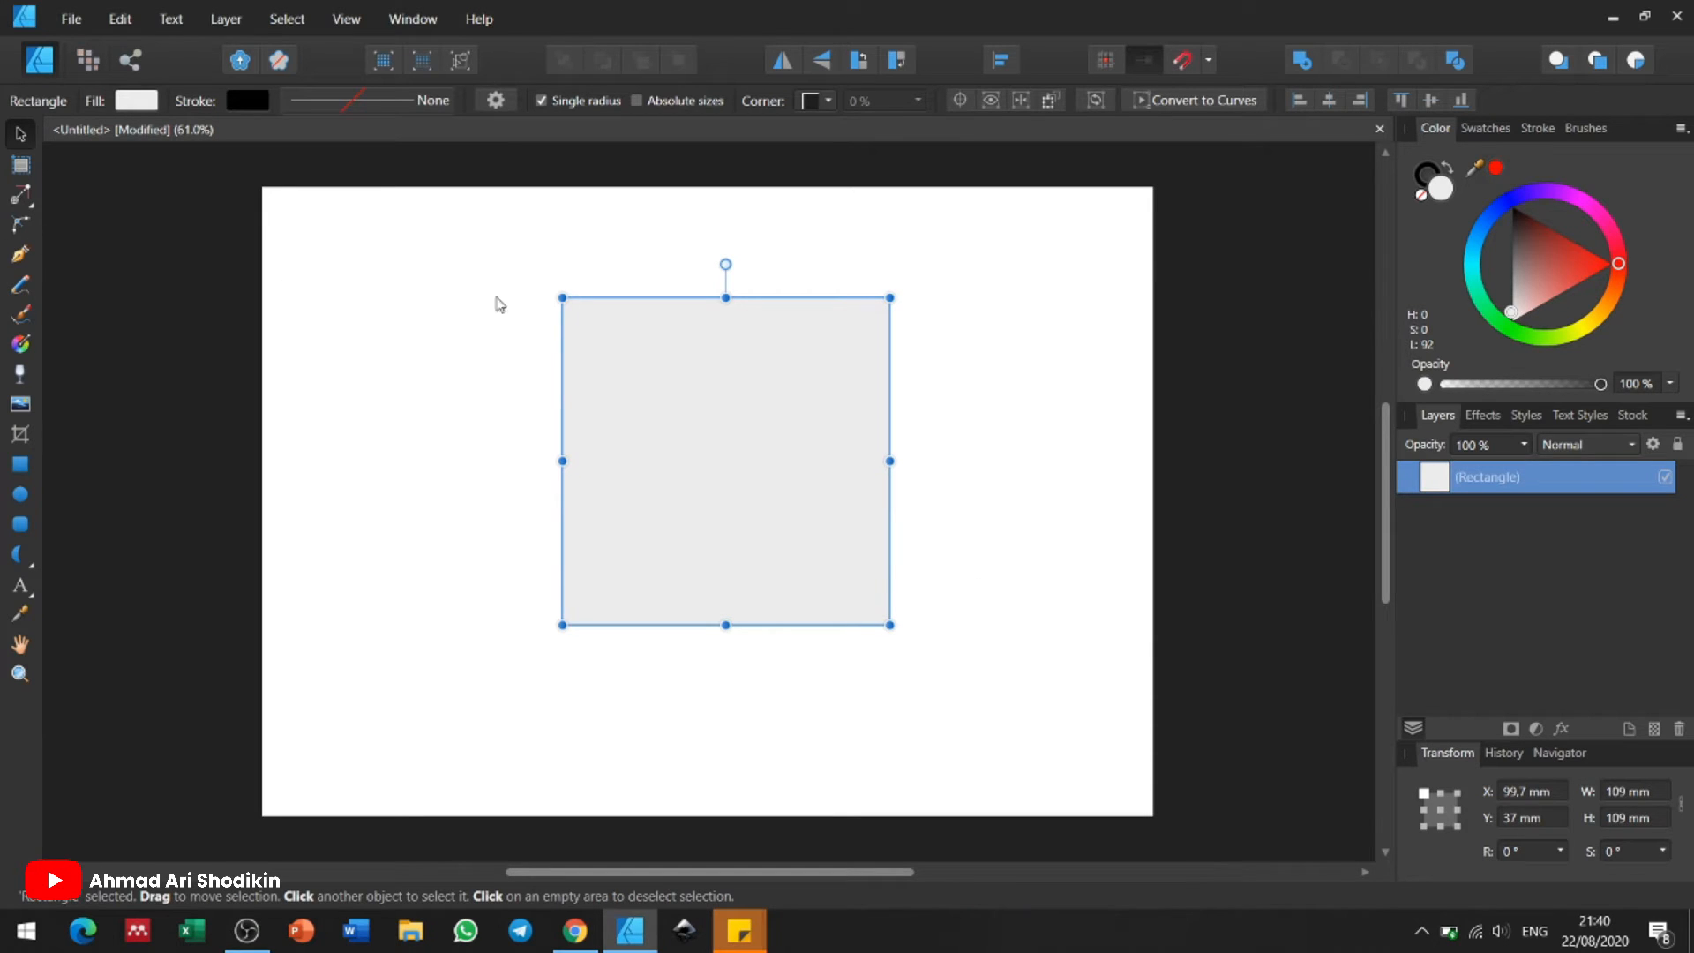
{"action": "left_click", "coordinate": [307, 332]}
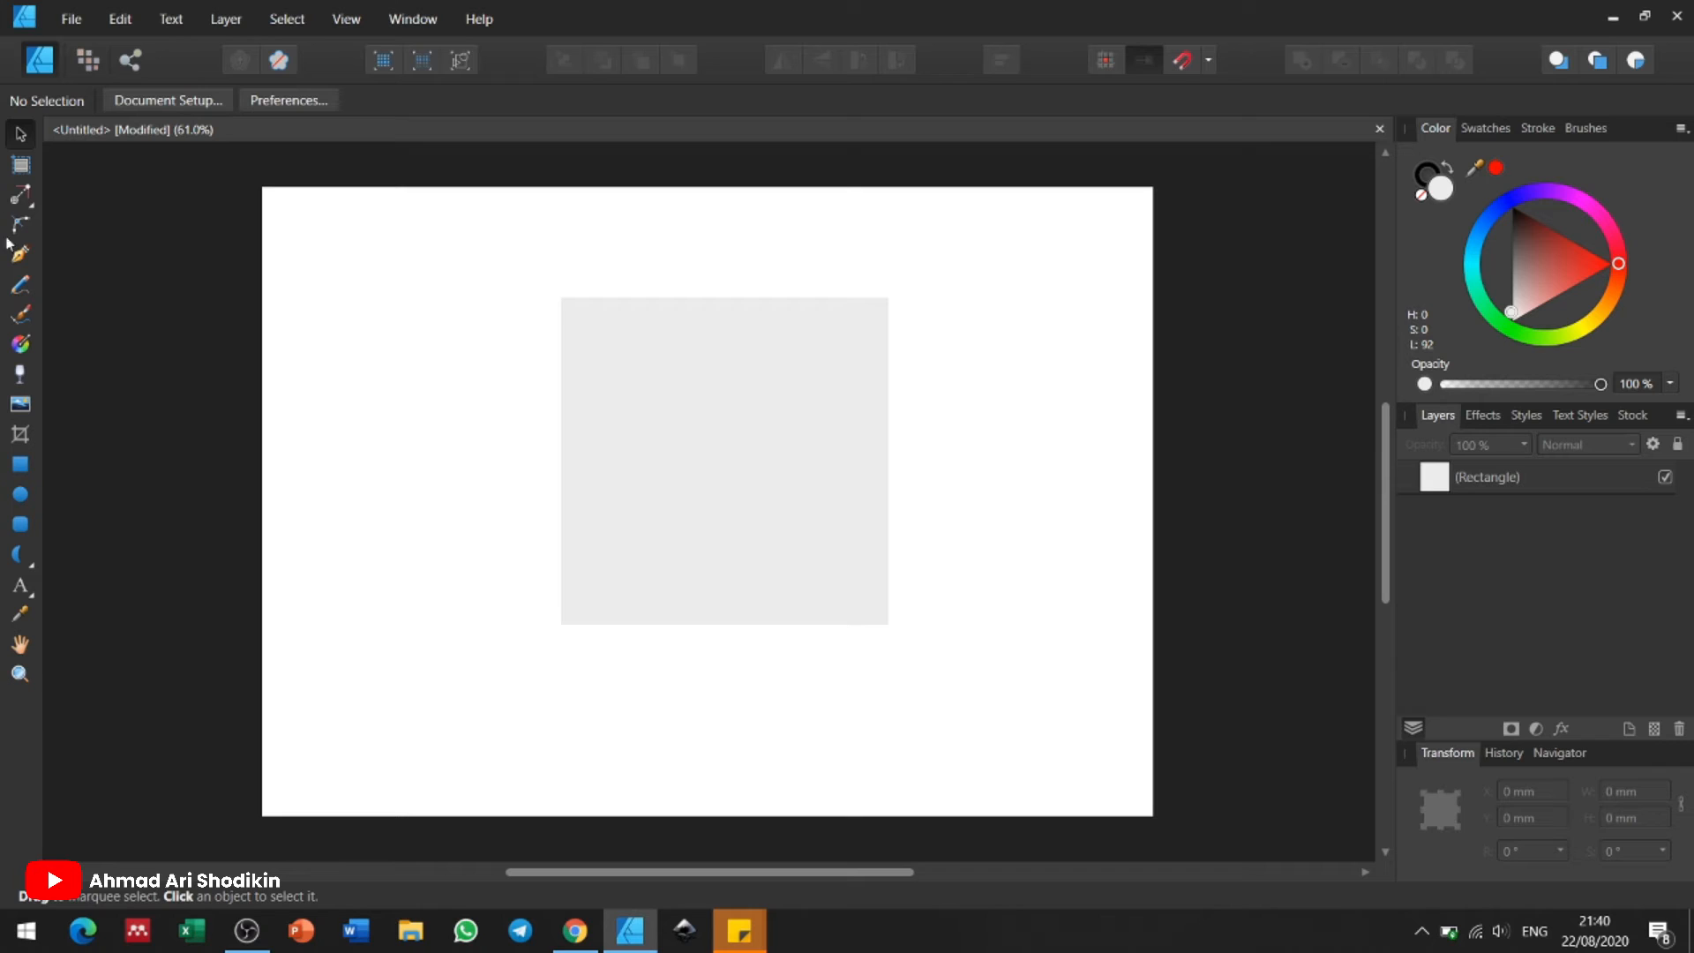
Step: Try a narrow artboard about 38 by 147 mm beside the rectangle, and undo it
{"action": "left_click", "coordinate": [20, 166]}
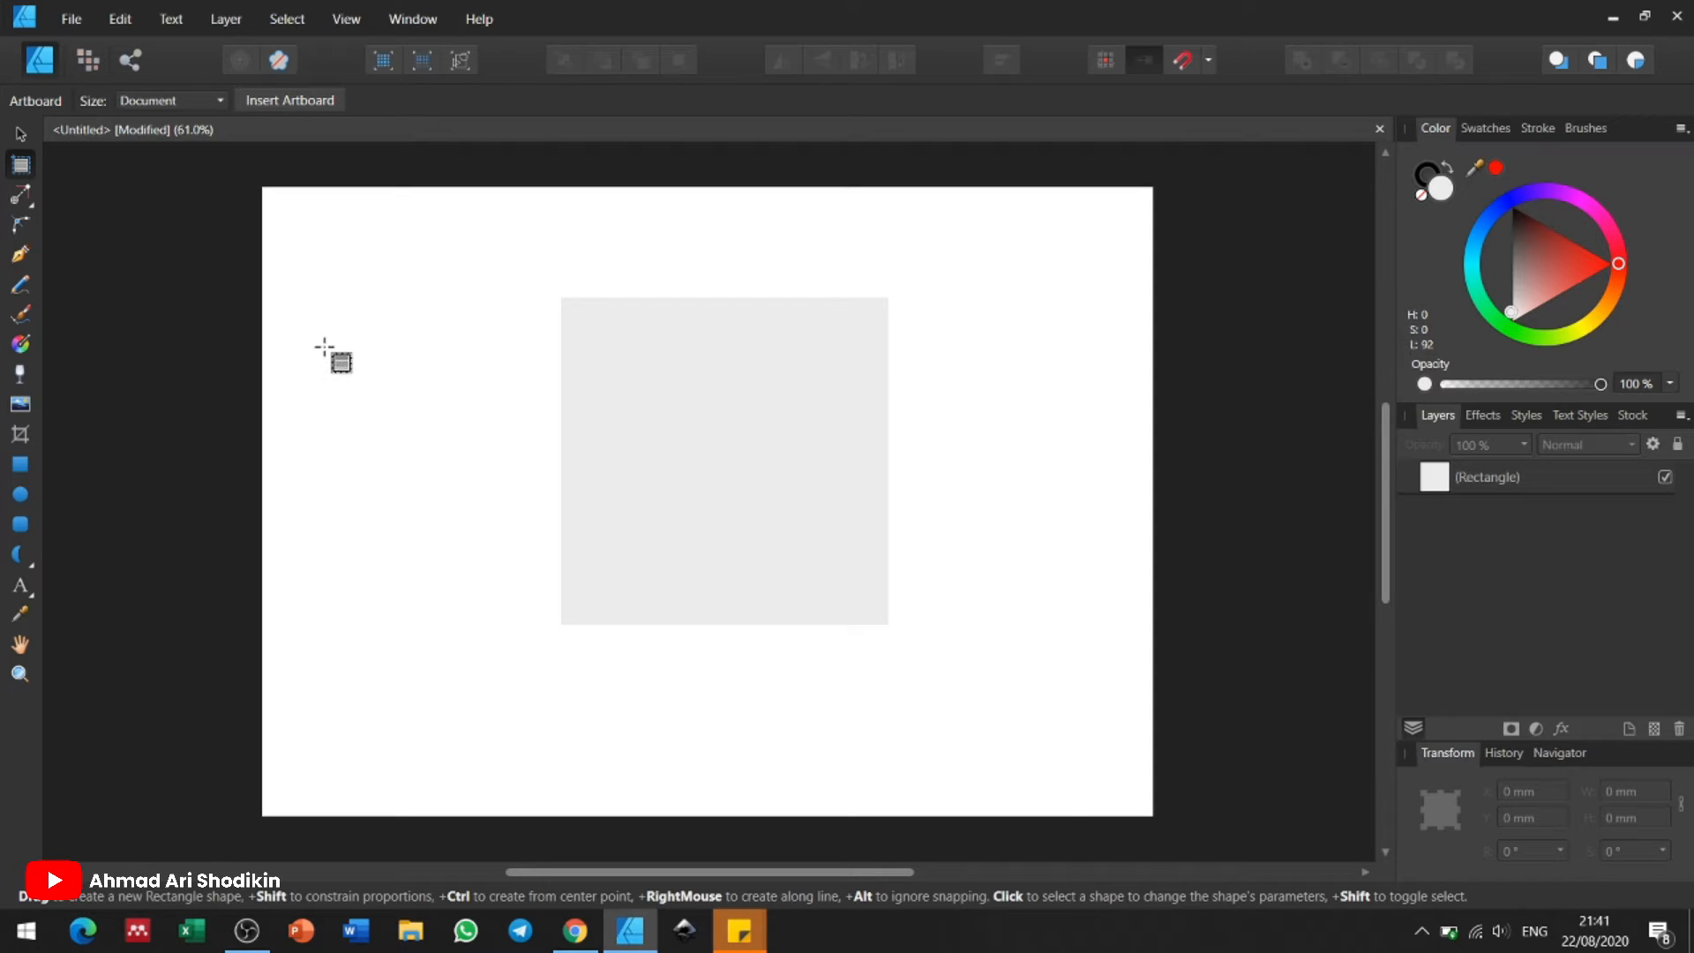
{"action": "left_click_drag", "start_coordinate": [114, 265], "coordinate": [228, 707]}
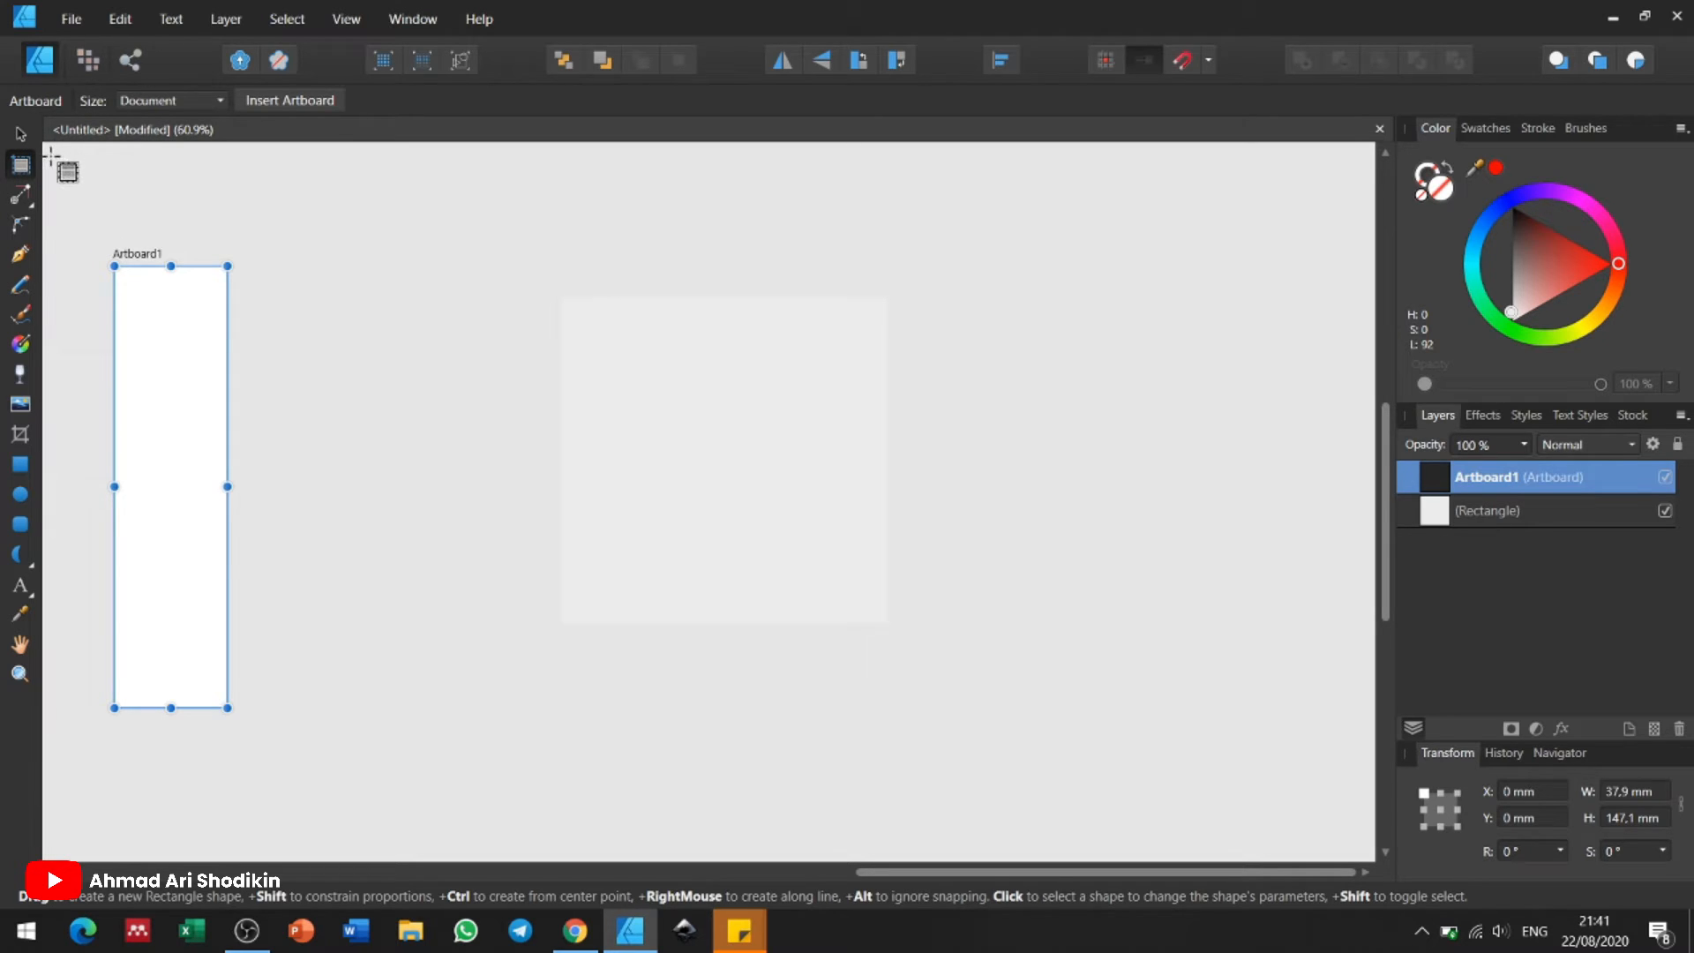
{"action": "key", "text": "ctrl+z"}
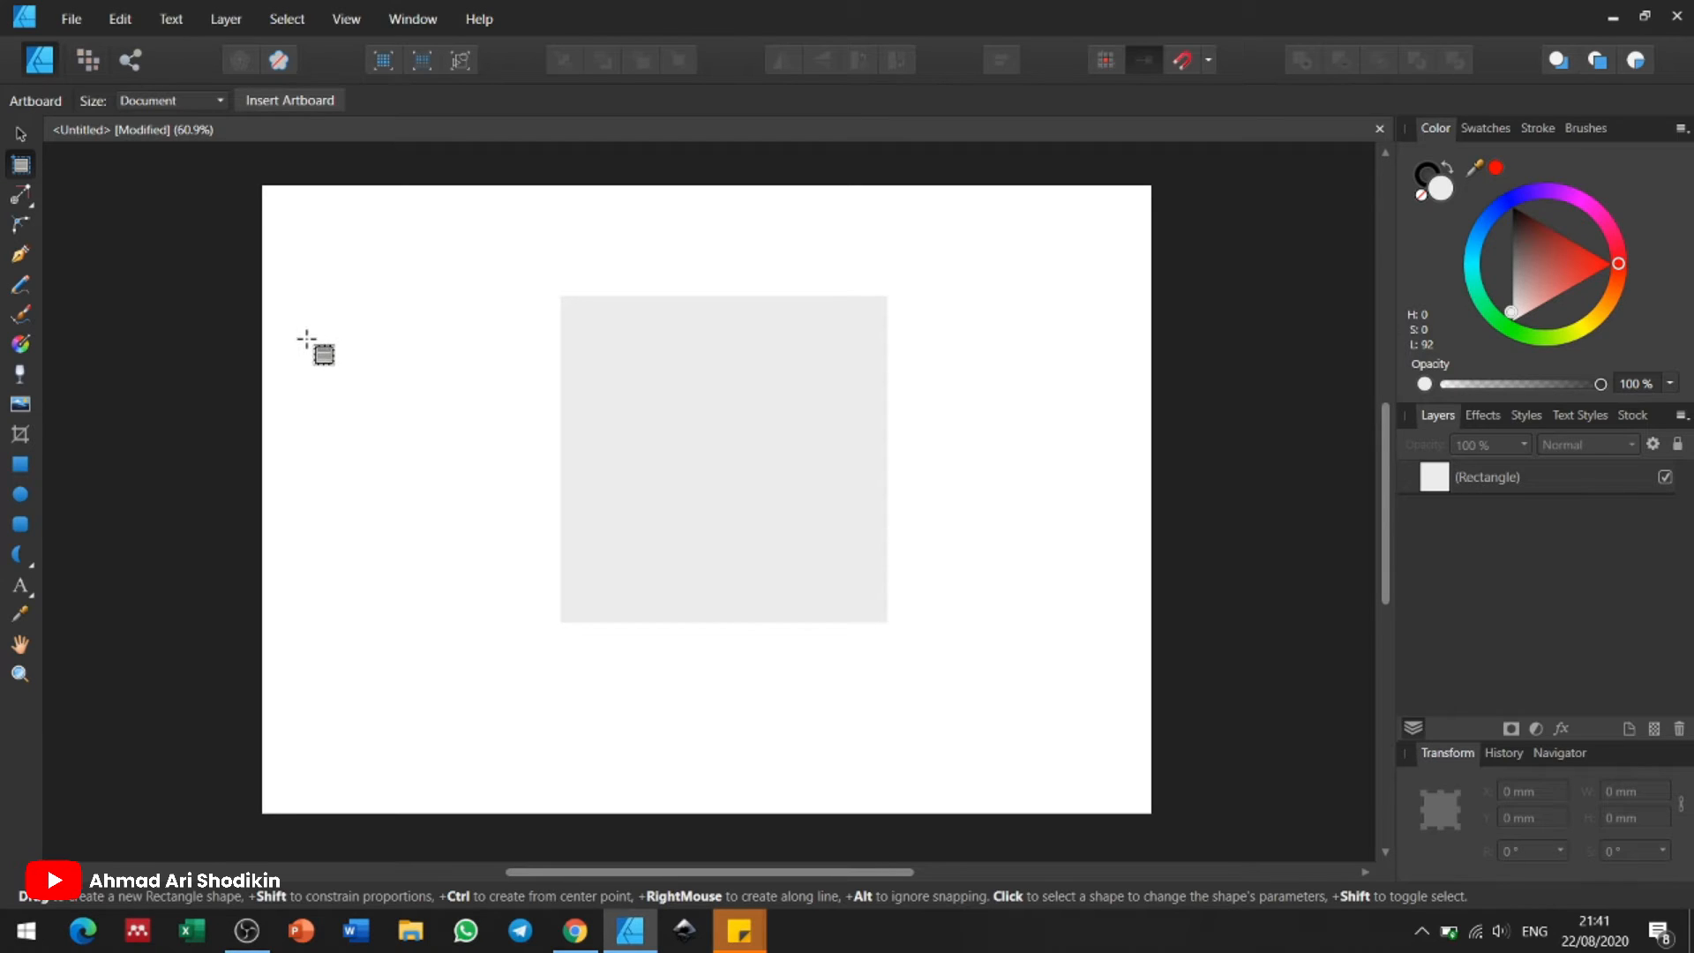
Step: Draw two separate open lines with the Pen tool beside the grey square, one vertical and one horizontal
{"action": "left_click", "coordinate": [21, 201]}
{"action": "left_click", "coordinate": [59, 189]}
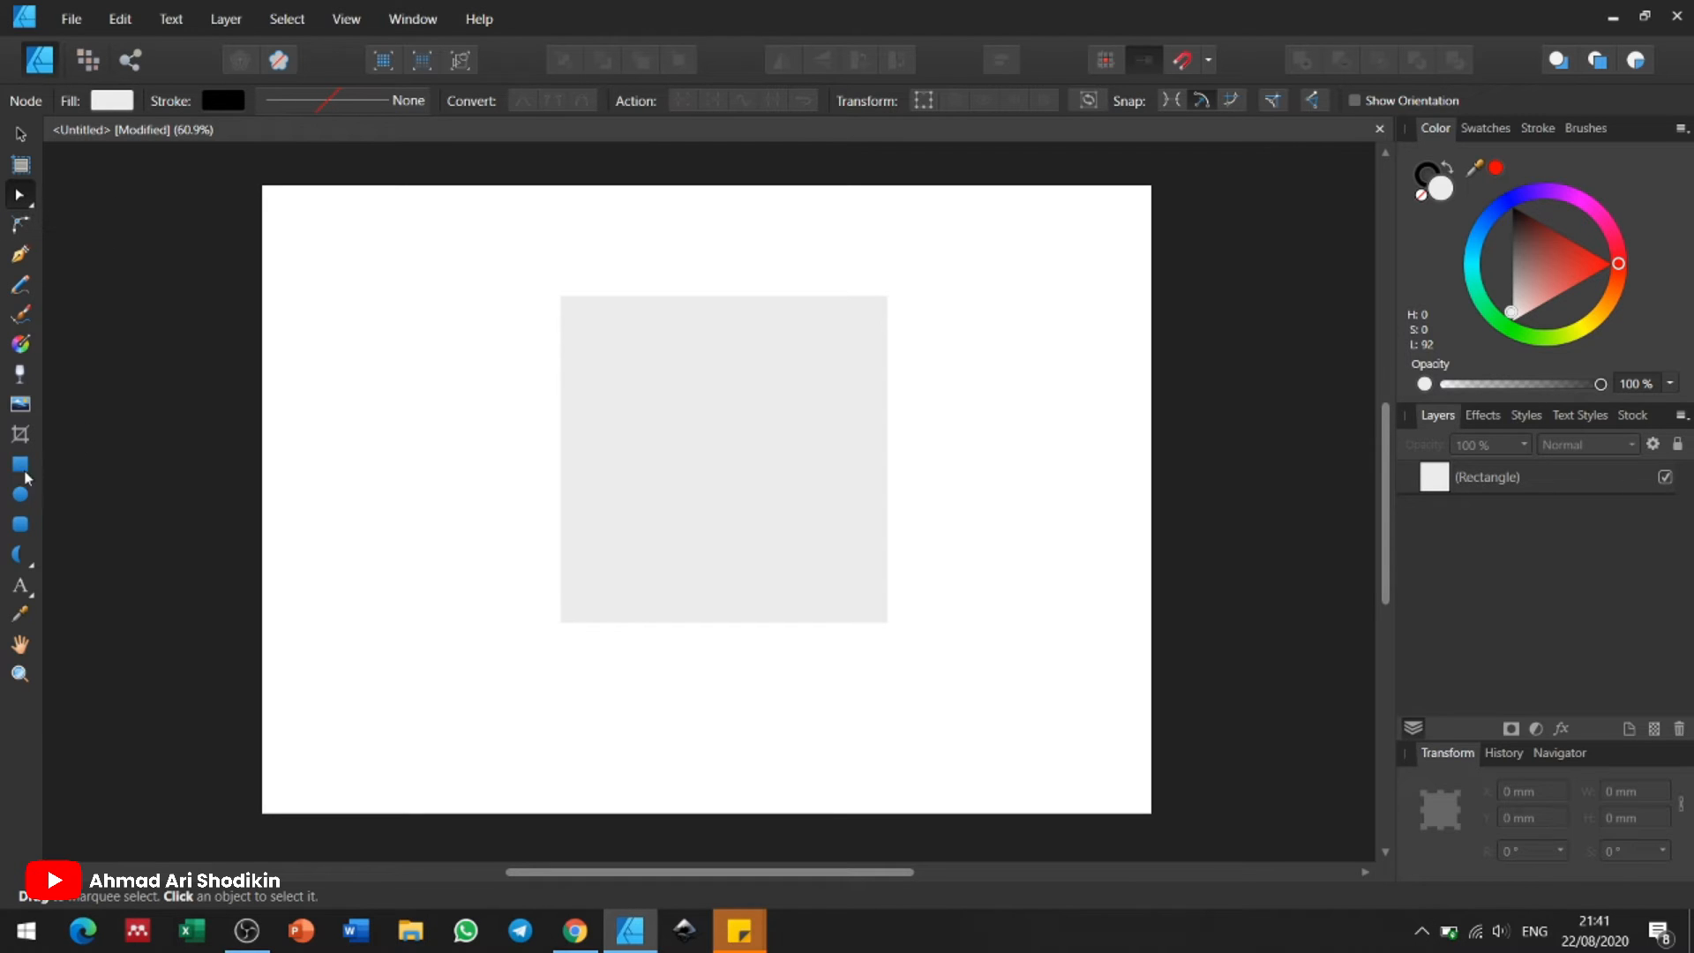
{"action": "left_click", "coordinate": [21, 258]}
{"action": "left_click", "coordinate": [310, 425]}
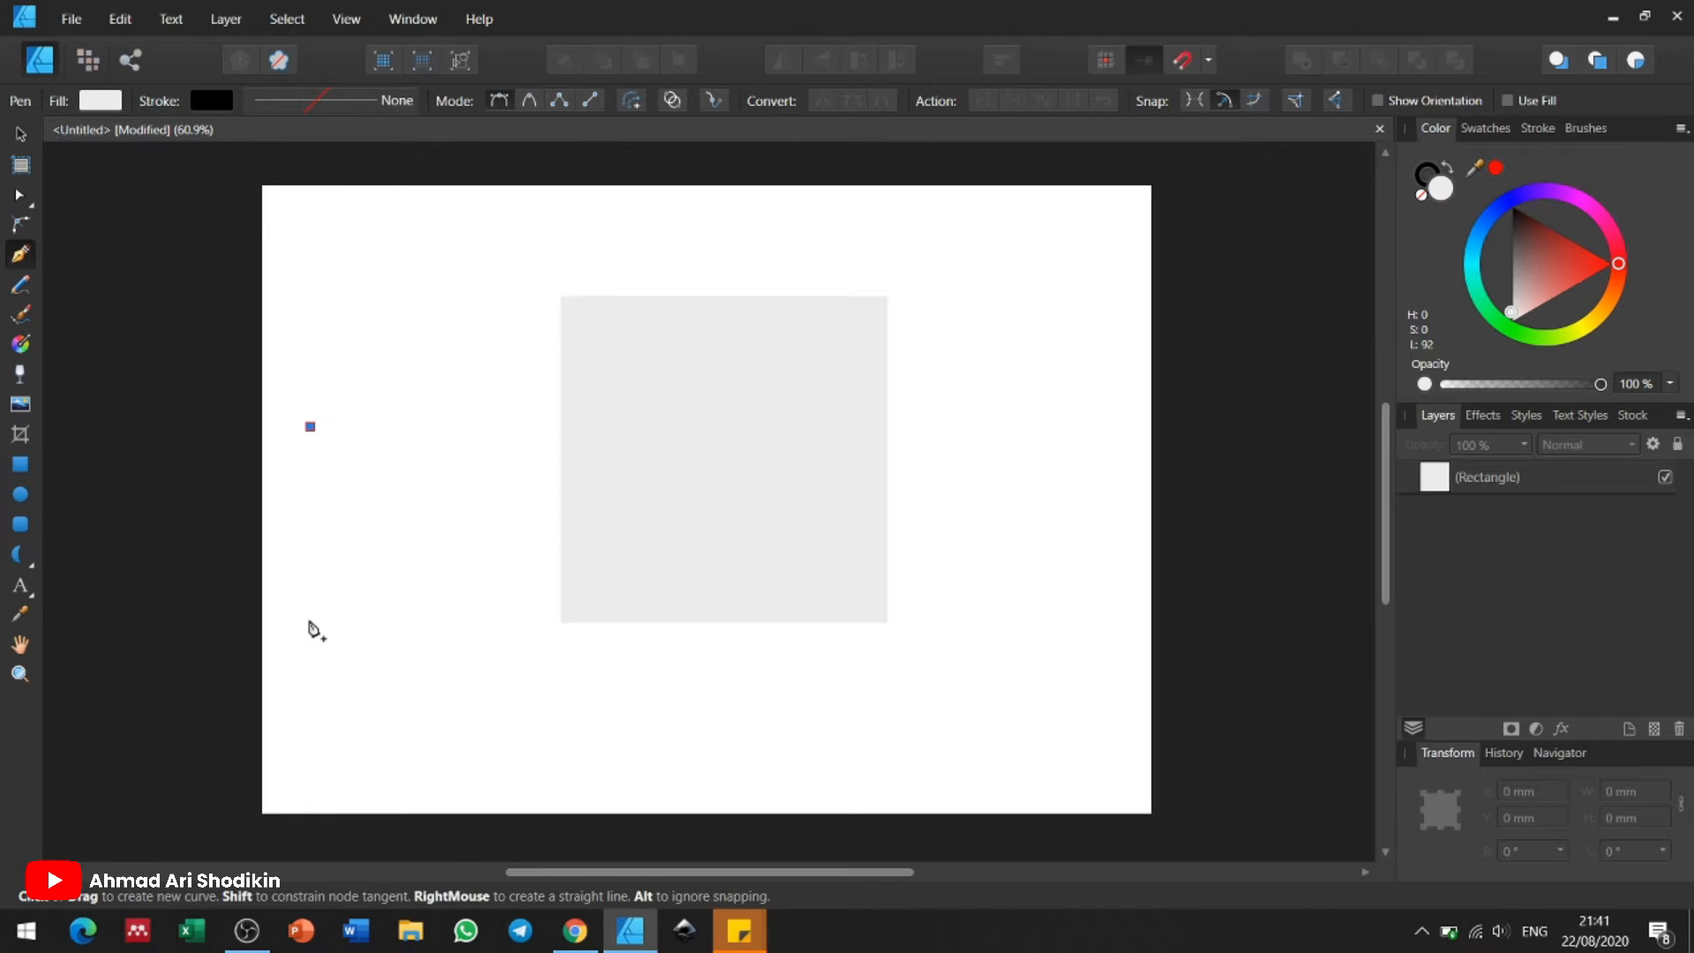
{"action": "left_click", "coordinate": [310, 630]}
{"action": "key", "text": "Escape"}
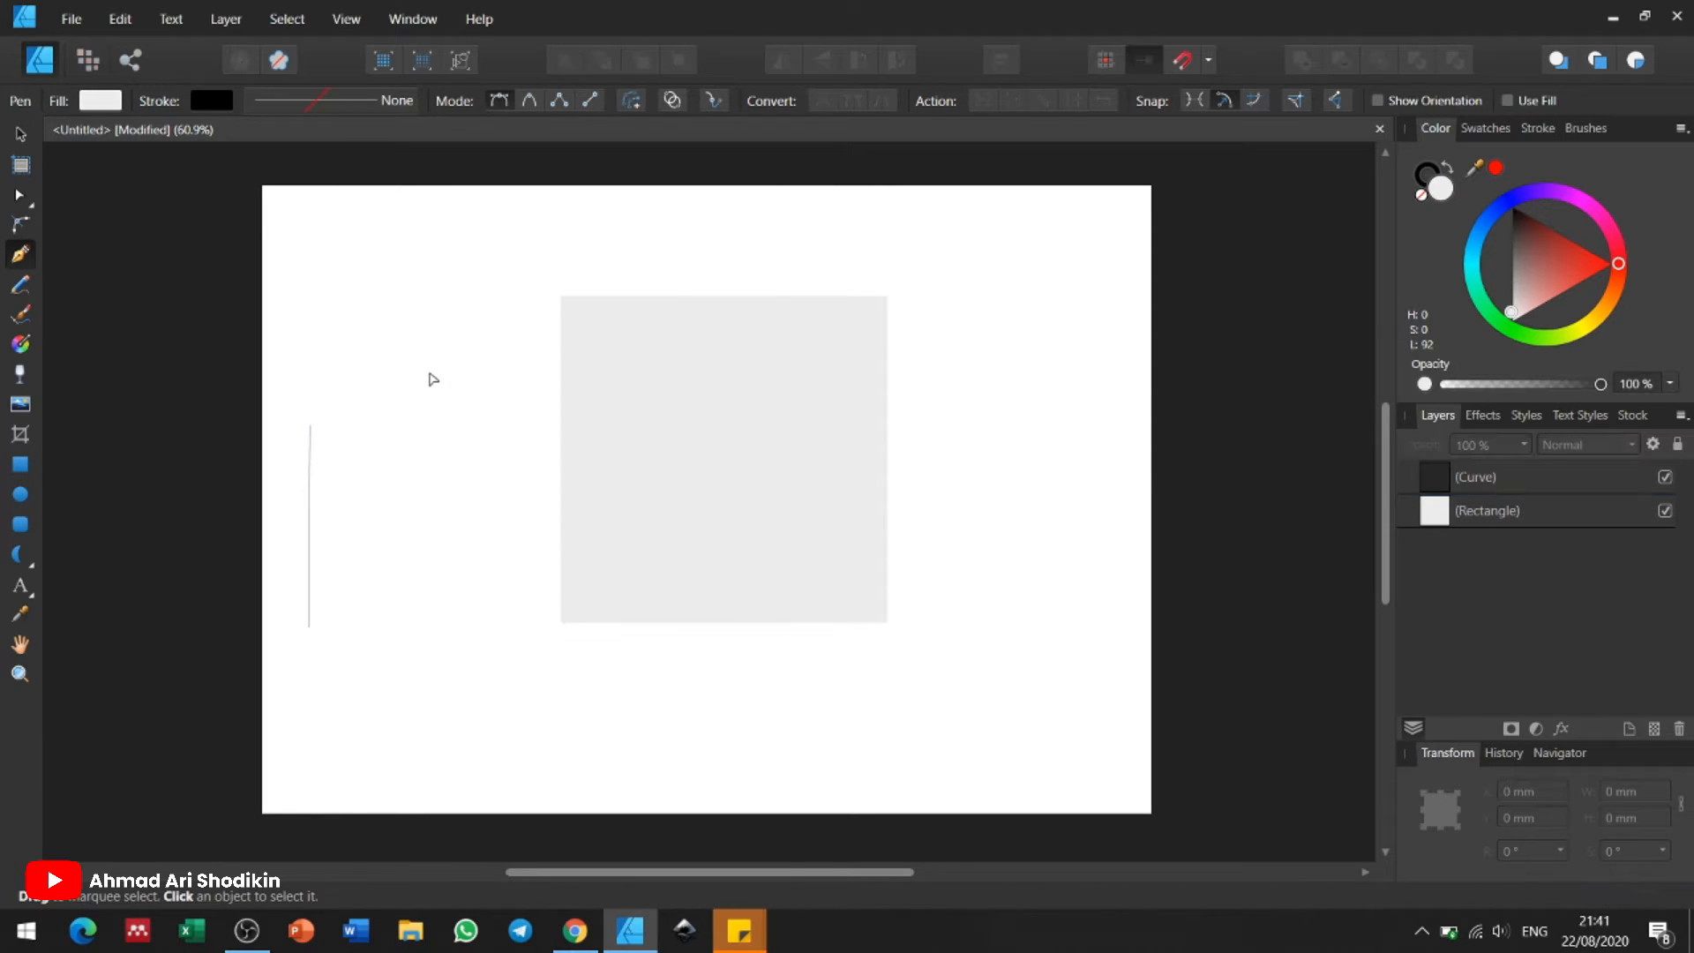
{"action": "left_click", "coordinate": [359, 625]}
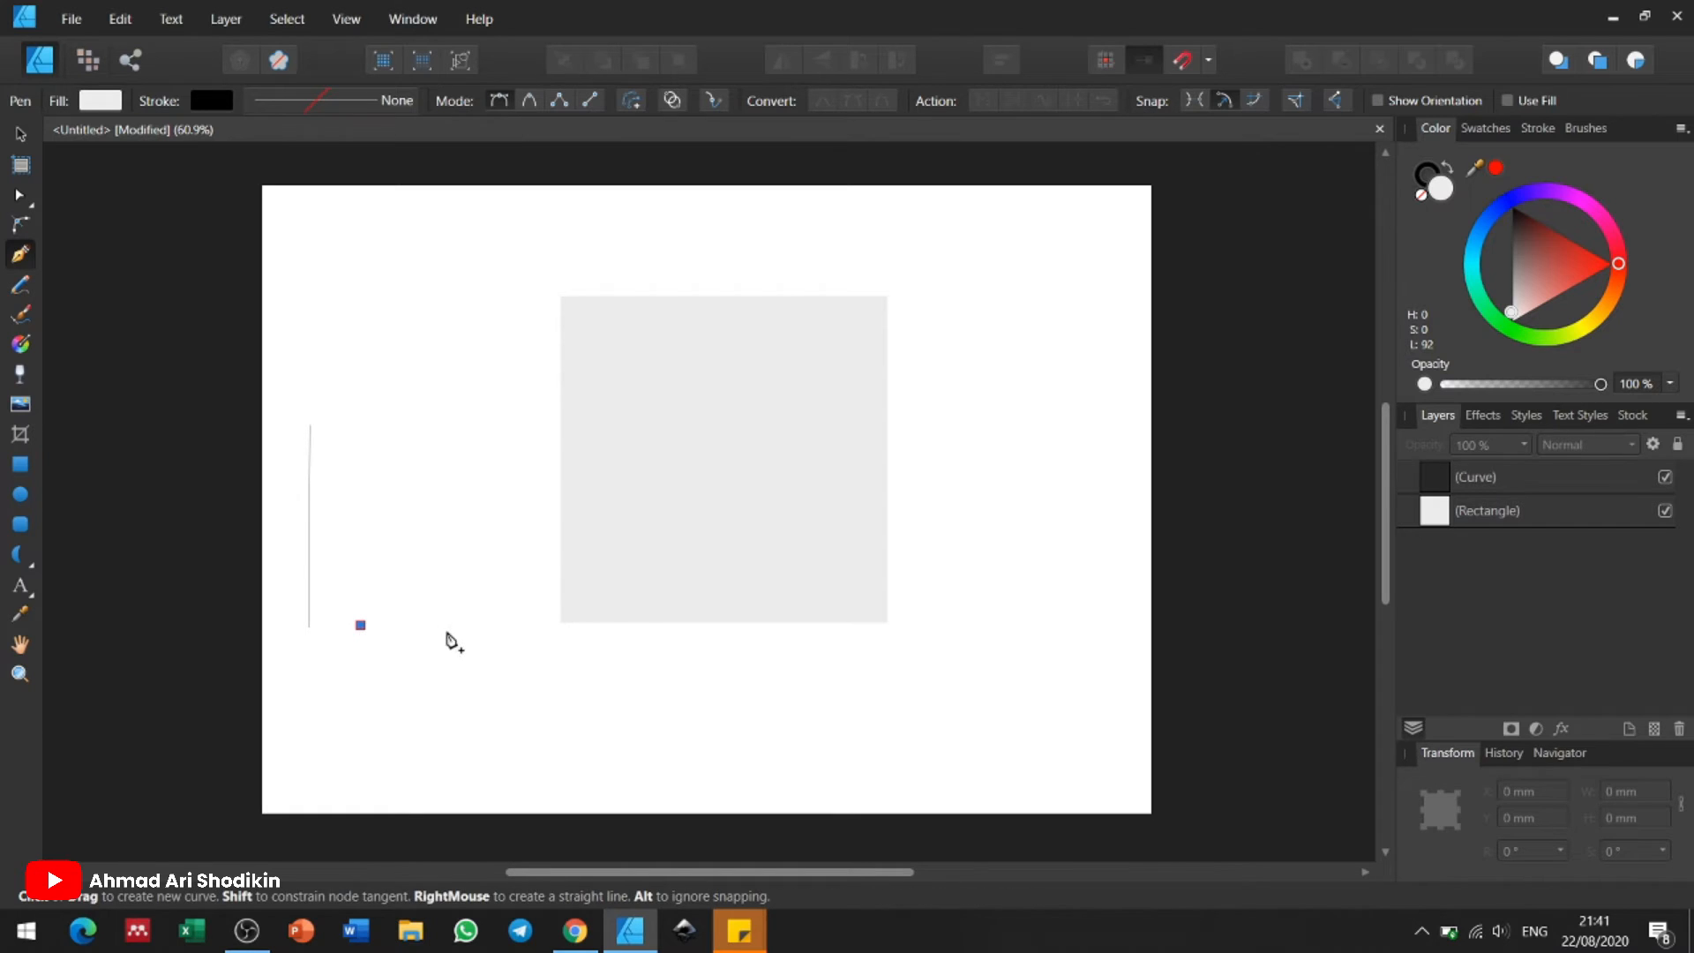
{"action": "left_click", "coordinate": [470, 629]}
{"action": "key", "text": "Escape"}
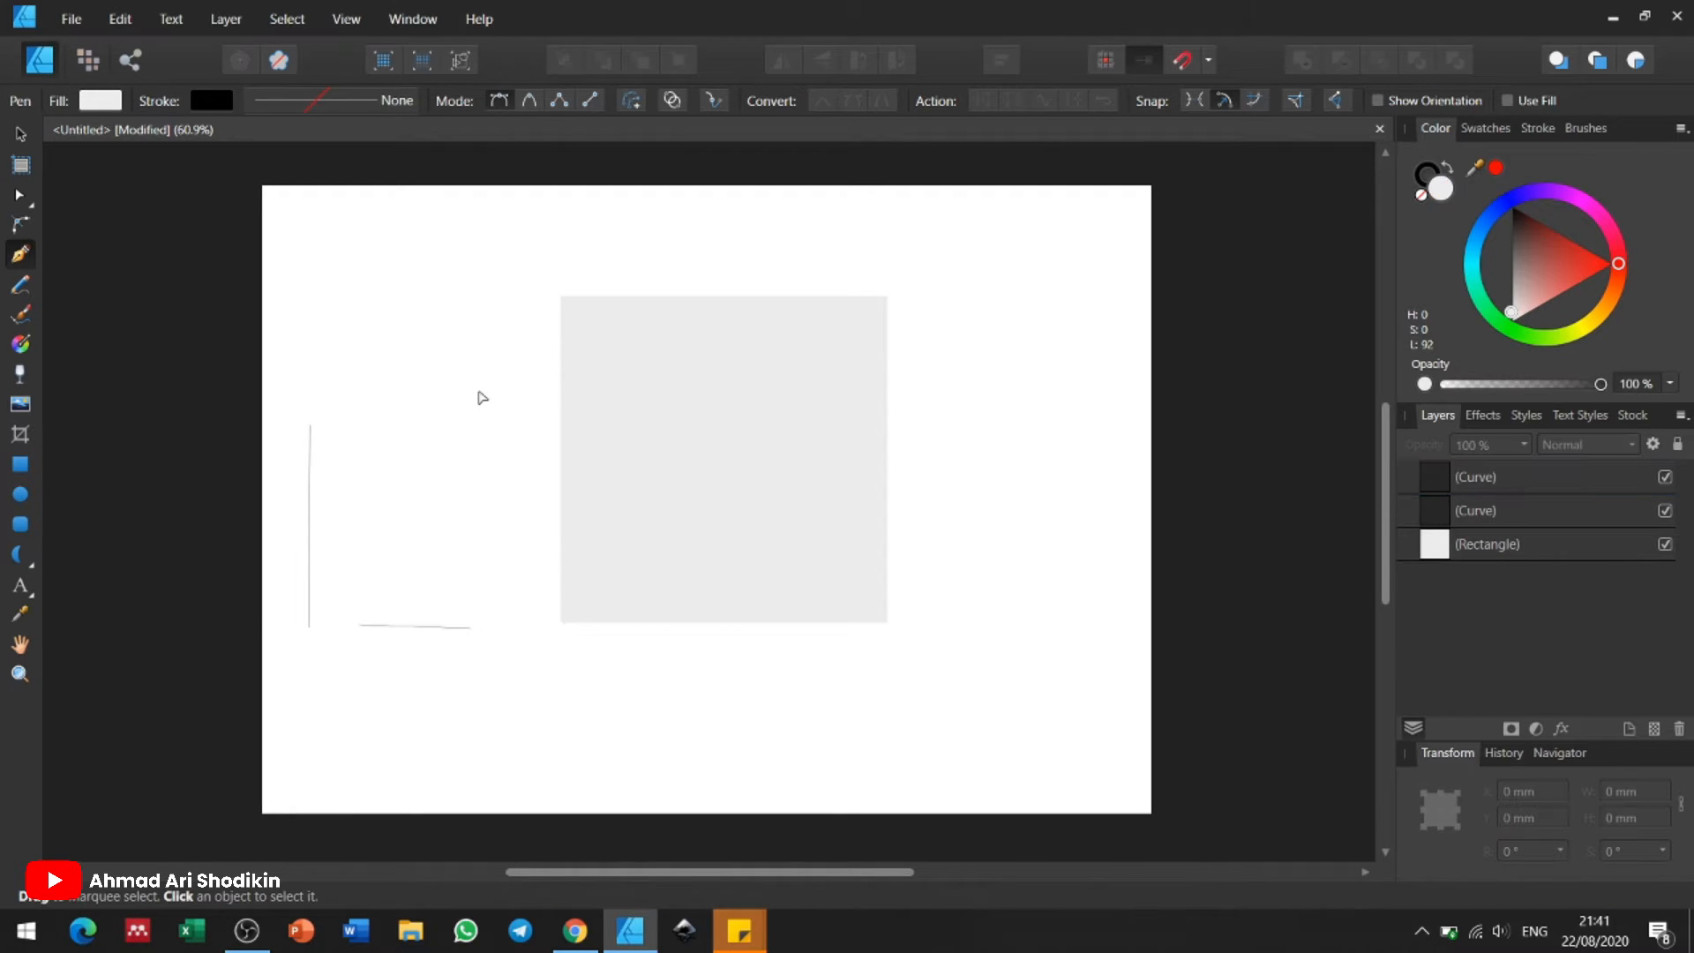
Step: Draw a closed, upright five-point outline with the Pen tool above the two lines
{"action": "left_click", "coordinate": [373, 268]}
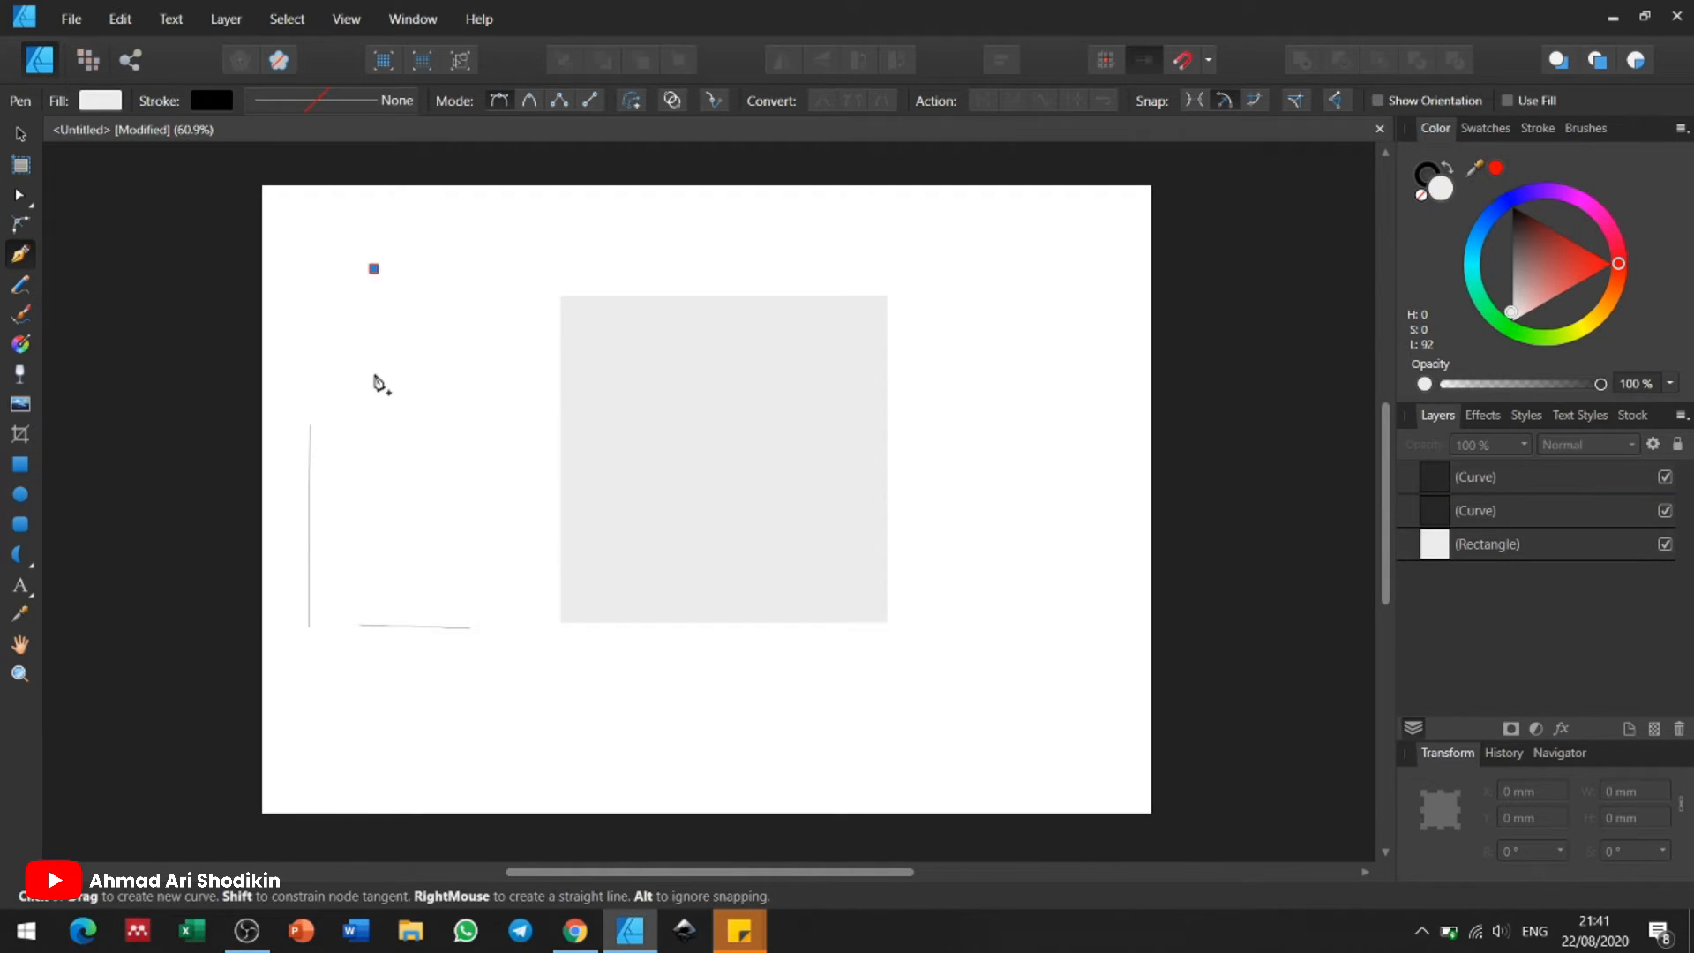
{"action": "left_click", "coordinate": [373, 416]}
{"action": "left_click", "coordinate": [457, 415]}
{"action": "left_click", "coordinate": [457, 263]}
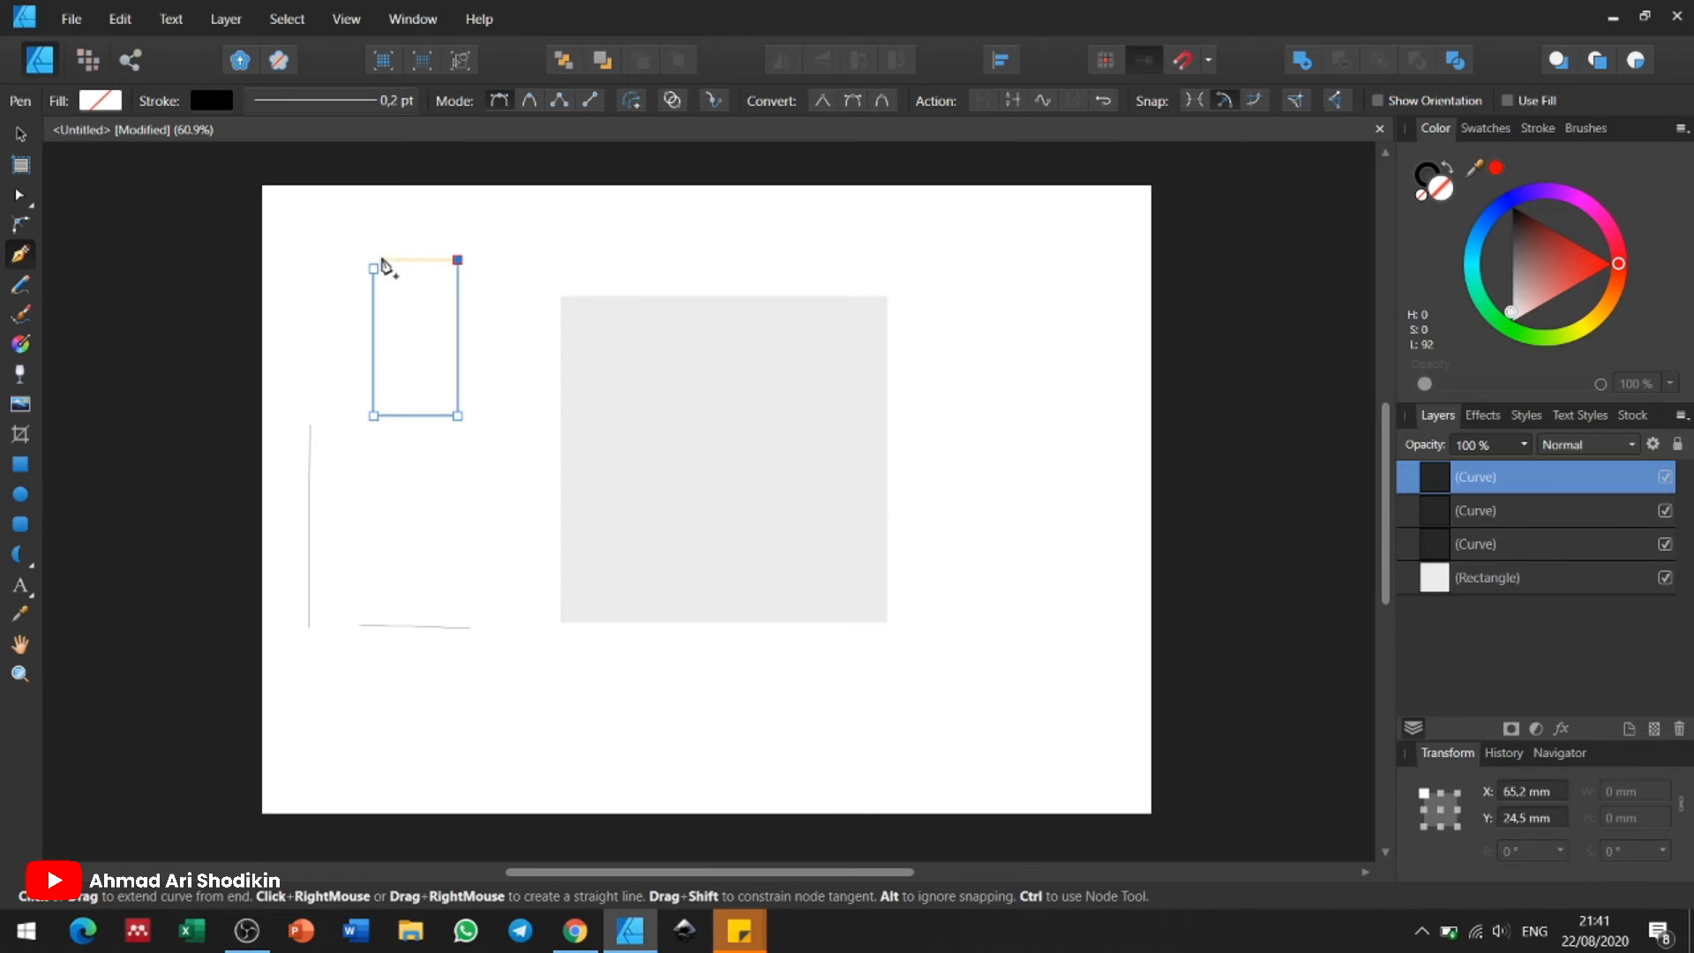
{"action": "left_click", "coordinate": [388, 254]}
{"action": "left_click", "coordinate": [374, 268]}
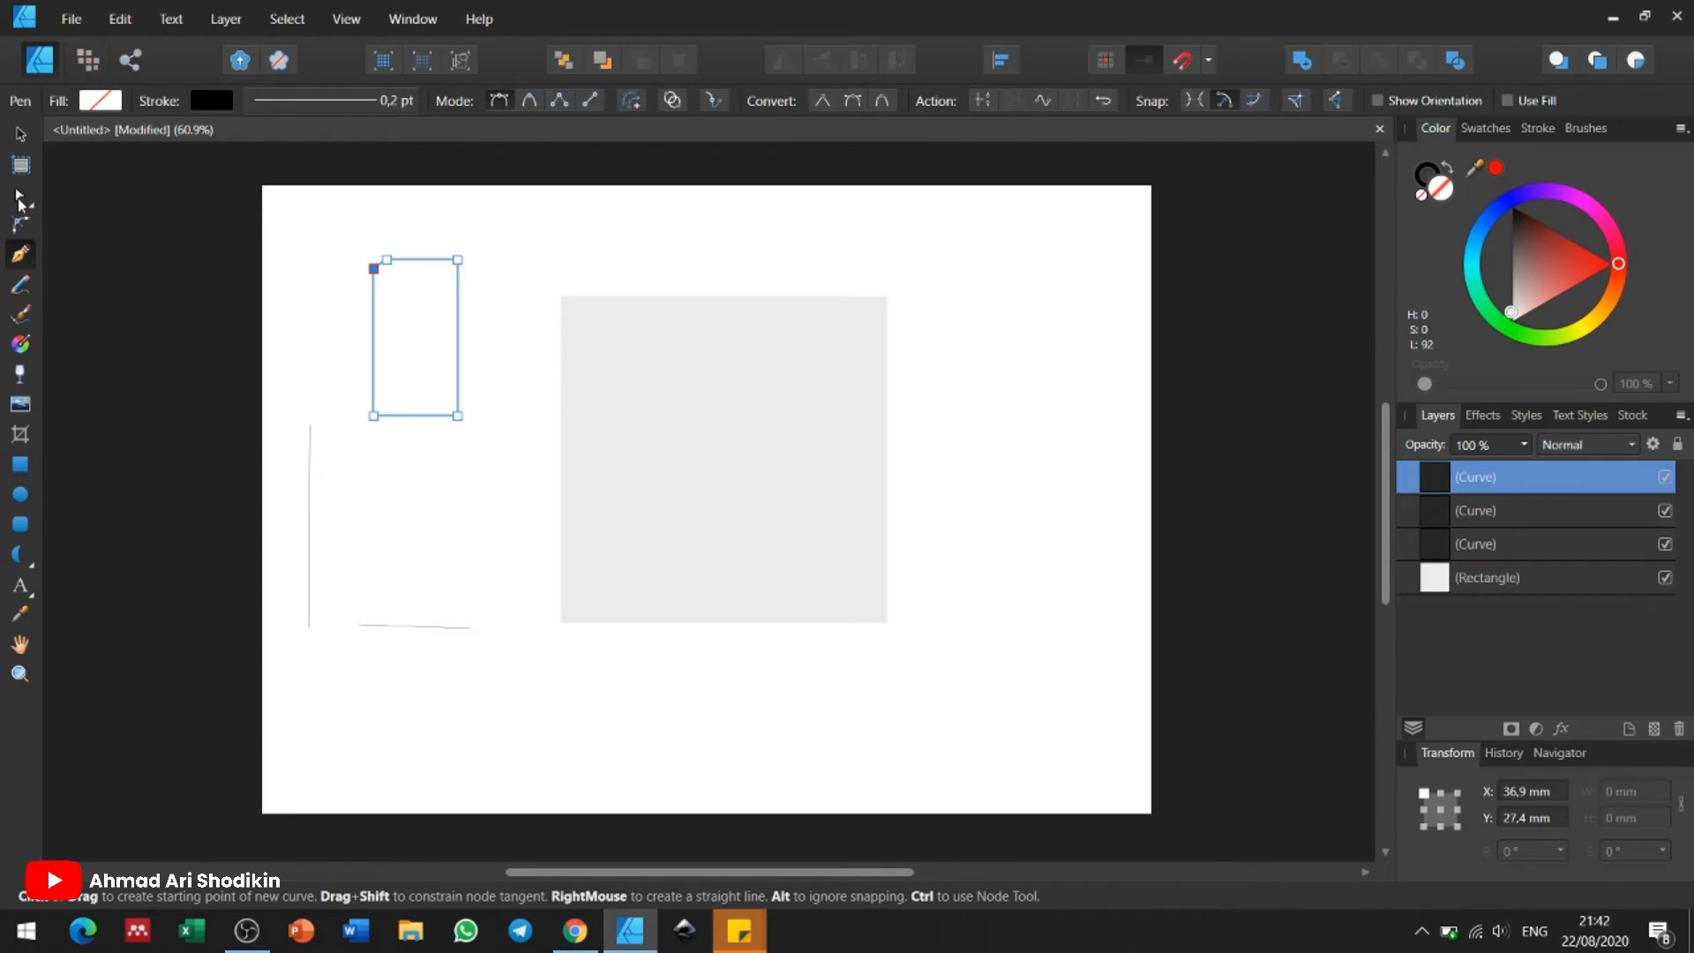
Step: Reshape the closed outline by moving its corner nodes with the Node tool, and shift the vertical line's end nodes
{"action": "left_click", "coordinate": [19, 194]}
{"action": "mouse_move", "coordinate": [458, 264]}
{"action": "left_mouse_down"}
{"action": "mouse_move", "coordinate": [492, 248]}
{"action": "mouse_move", "coordinate": [493, 336]}
{"action": "mouse_move", "coordinate": [524, 256]}
{"action": "mouse_move", "coordinate": [477, 282]}
{"action": "mouse_move", "coordinate": [476, 327]}
{"action": "mouse_move", "coordinate": [474, 268]}
{"action": "mouse_move", "coordinate": [487, 328]}
{"action": "mouse_move", "coordinate": [463, 277]}
{"action": "mouse_move", "coordinate": [459, 314]}
{"action": "mouse_move", "coordinate": [501, 246]}
{"action": "mouse_move", "coordinate": [467, 288]}
{"action": "left_mouse_up"}
{"action": "left_click_drag", "start_coordinate": [459, 415], "coordinate": [460, 451]}
{"action": "left_click_drag", "start_coordinate": [374, 417], "coordinate": [295, 496]}
{"action": "left_click", "coordinate": [307, 464]}
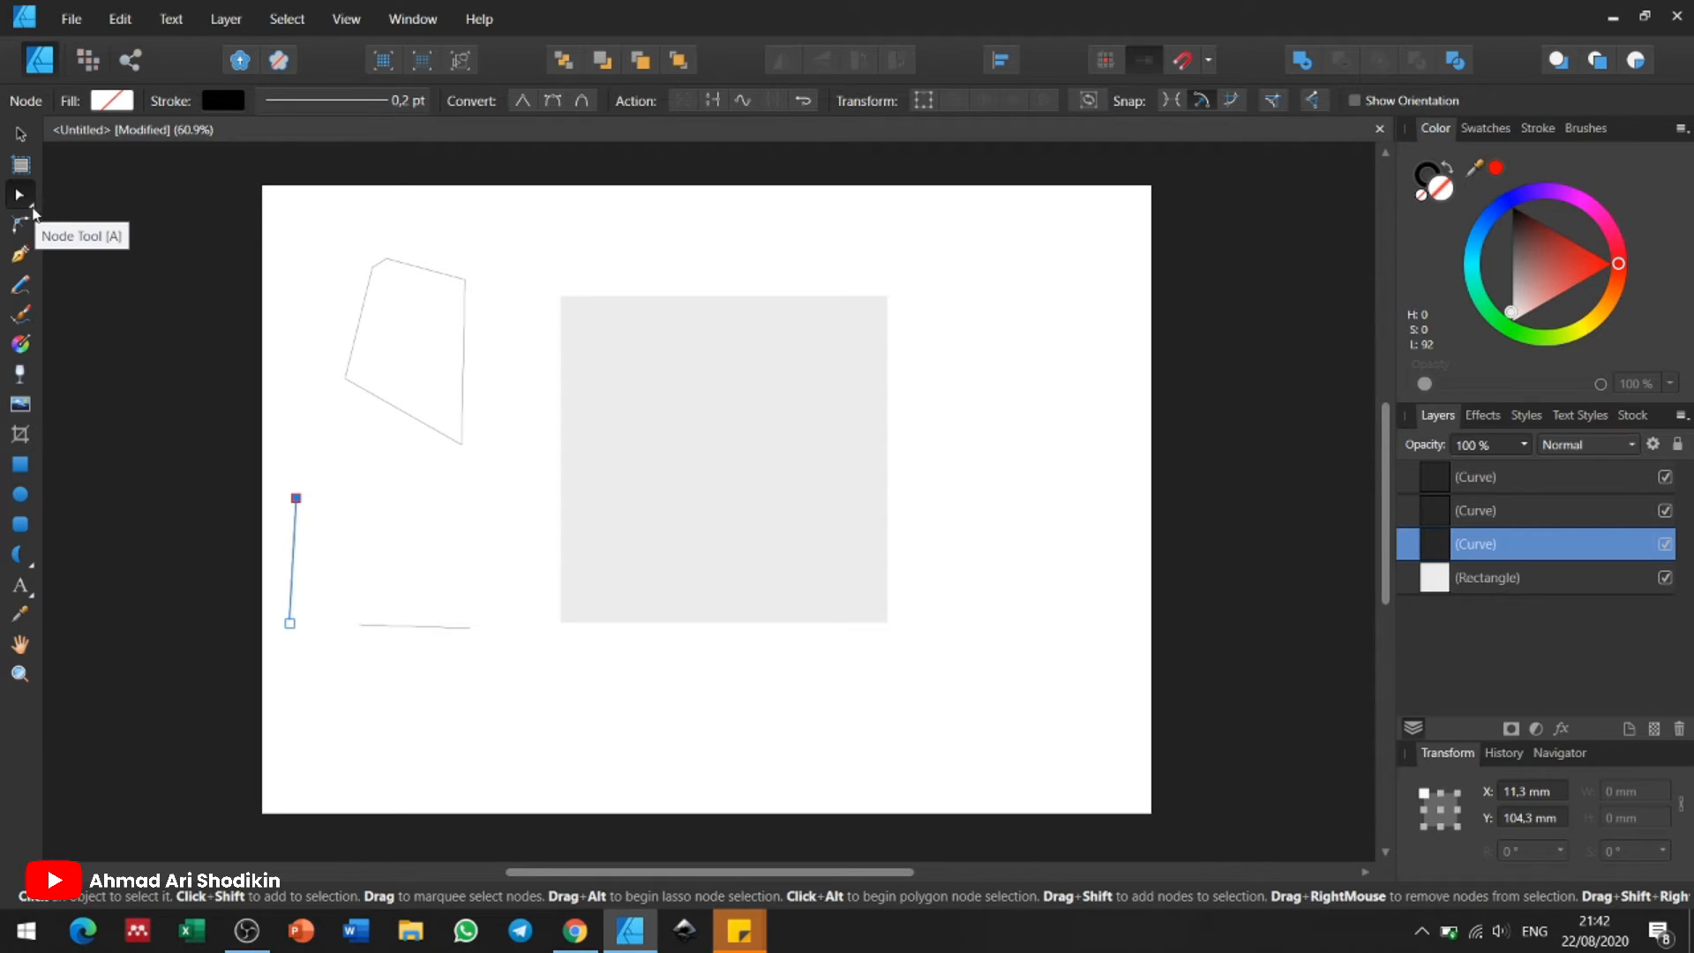
Step: Relocate the near-vertical line's transform origin with the Point Transform Tool and rotate and scale the line around it
{"action": "left_click", "coordinate": [32, 208]}
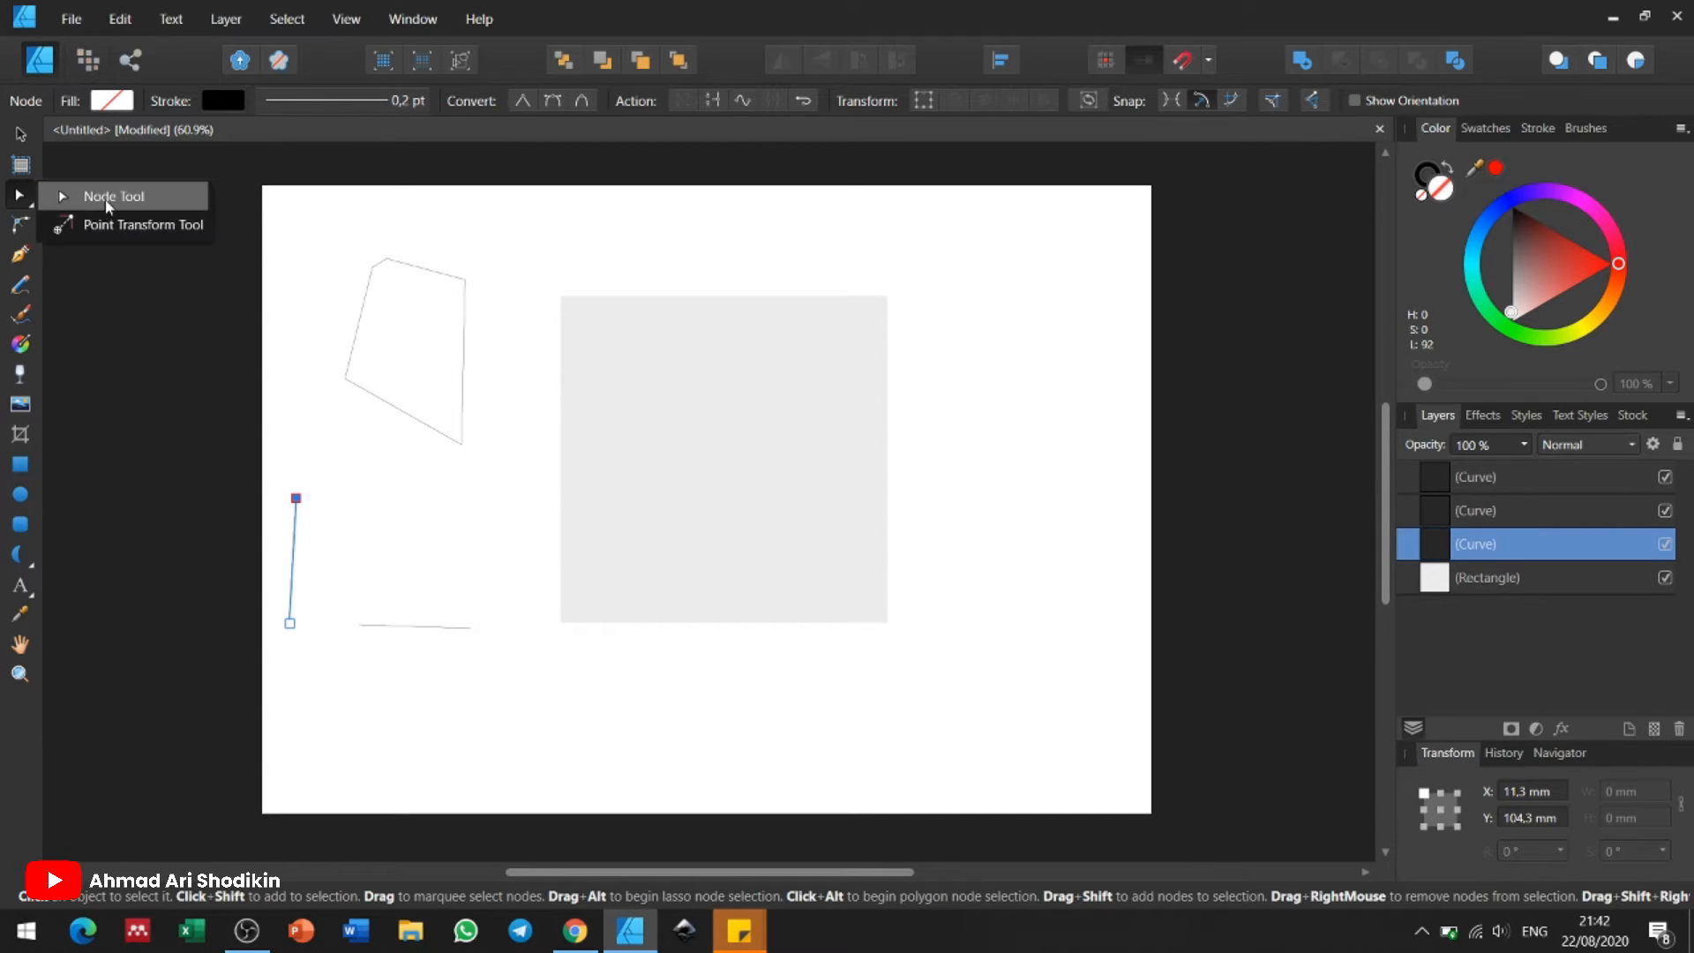
{"action": "left_click", "coordinate": [150, 226]}
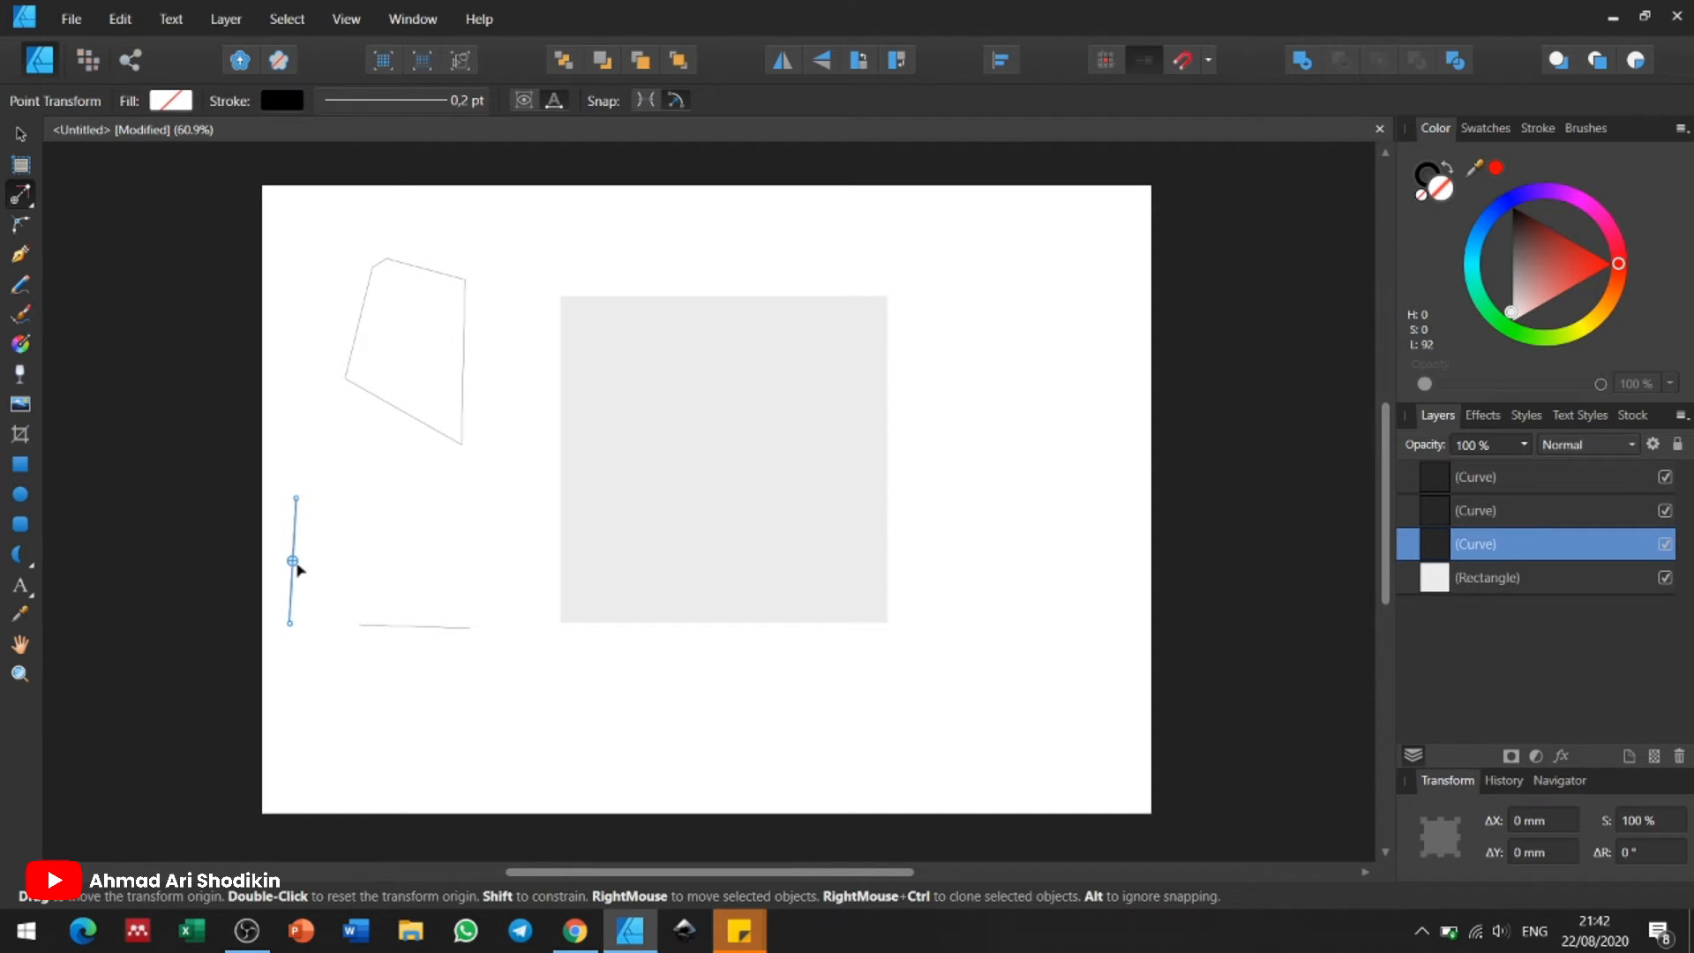
{"action": "mouse_move", "coordinate": [295, 562]}
{"action": "left_mouse_down"}
{"action": "mouse_move", "coordinate": [420, 480]}
{"action": "mouse_move", "coordinate": [395, 520]}
{"action": "left_mouse_up"}
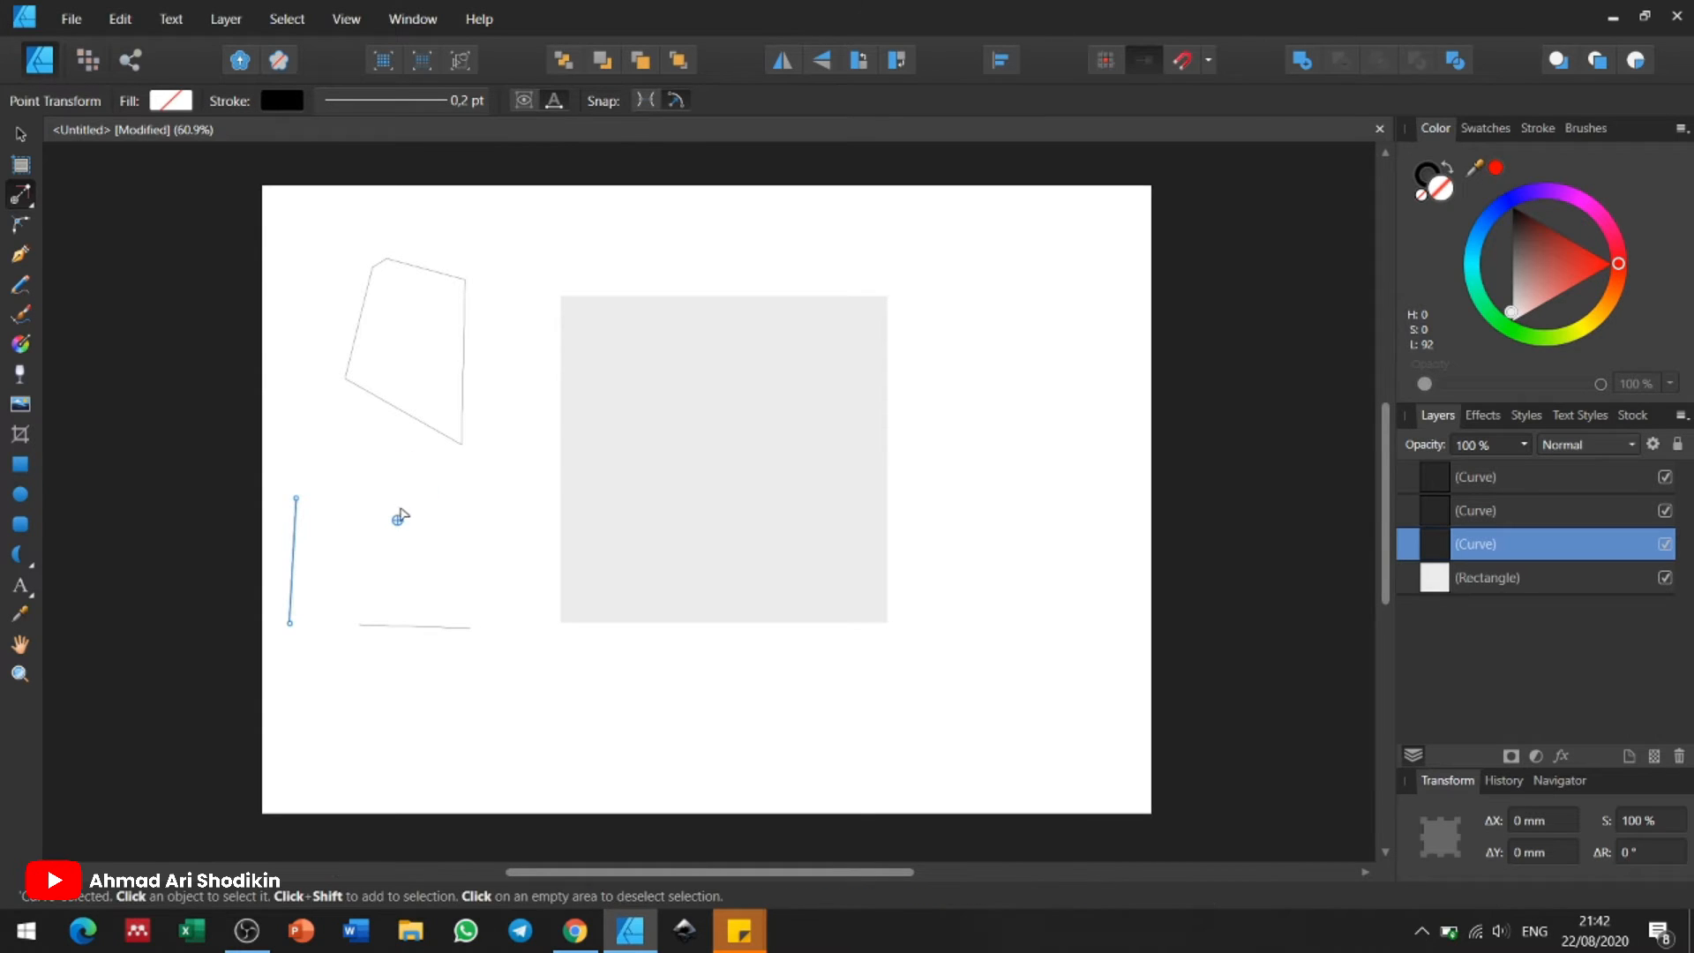
{"action": "left_click_drag", "start_coordinate": [295, 498], "coordinate": [360, 388]}
{"action": "left_click", "coordinate": [481, 371]}
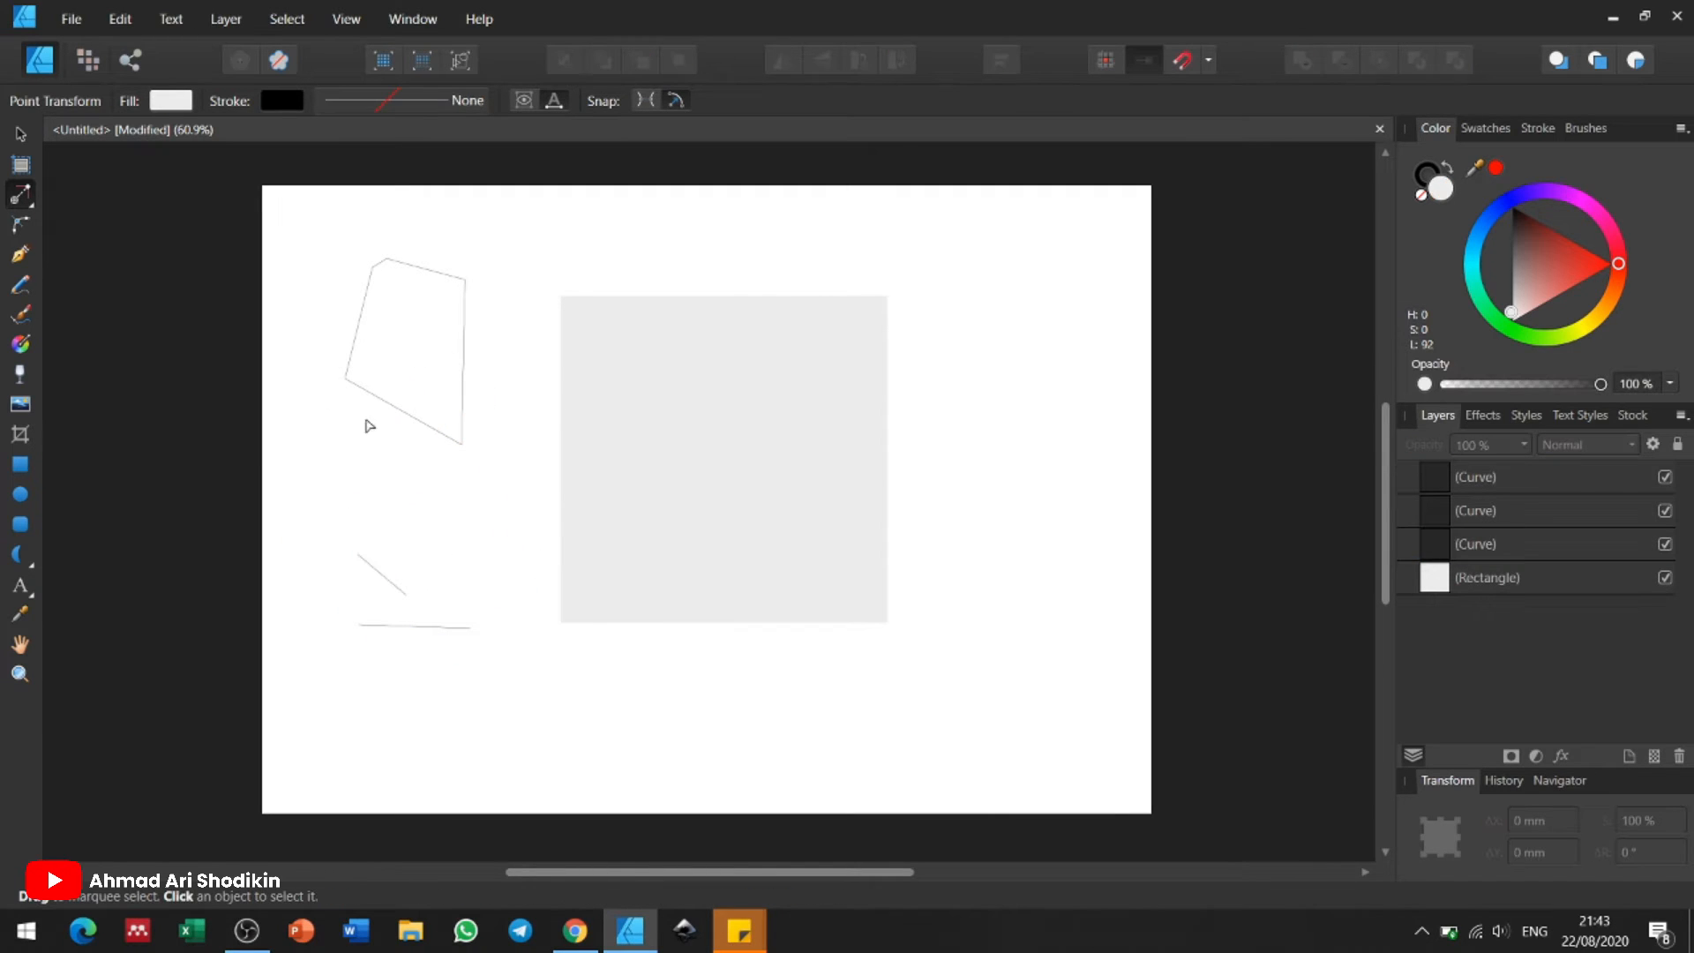
Step: Place the closed outline's transform origin outside the shape, near the grey square, and rotate and enlarge the outline around it
{"action": "left_click", "coordinate": [430, 275]}
{"action": "left_click_drag", "start_coordinate": [405, 352], "coordinate": [531, 361]}
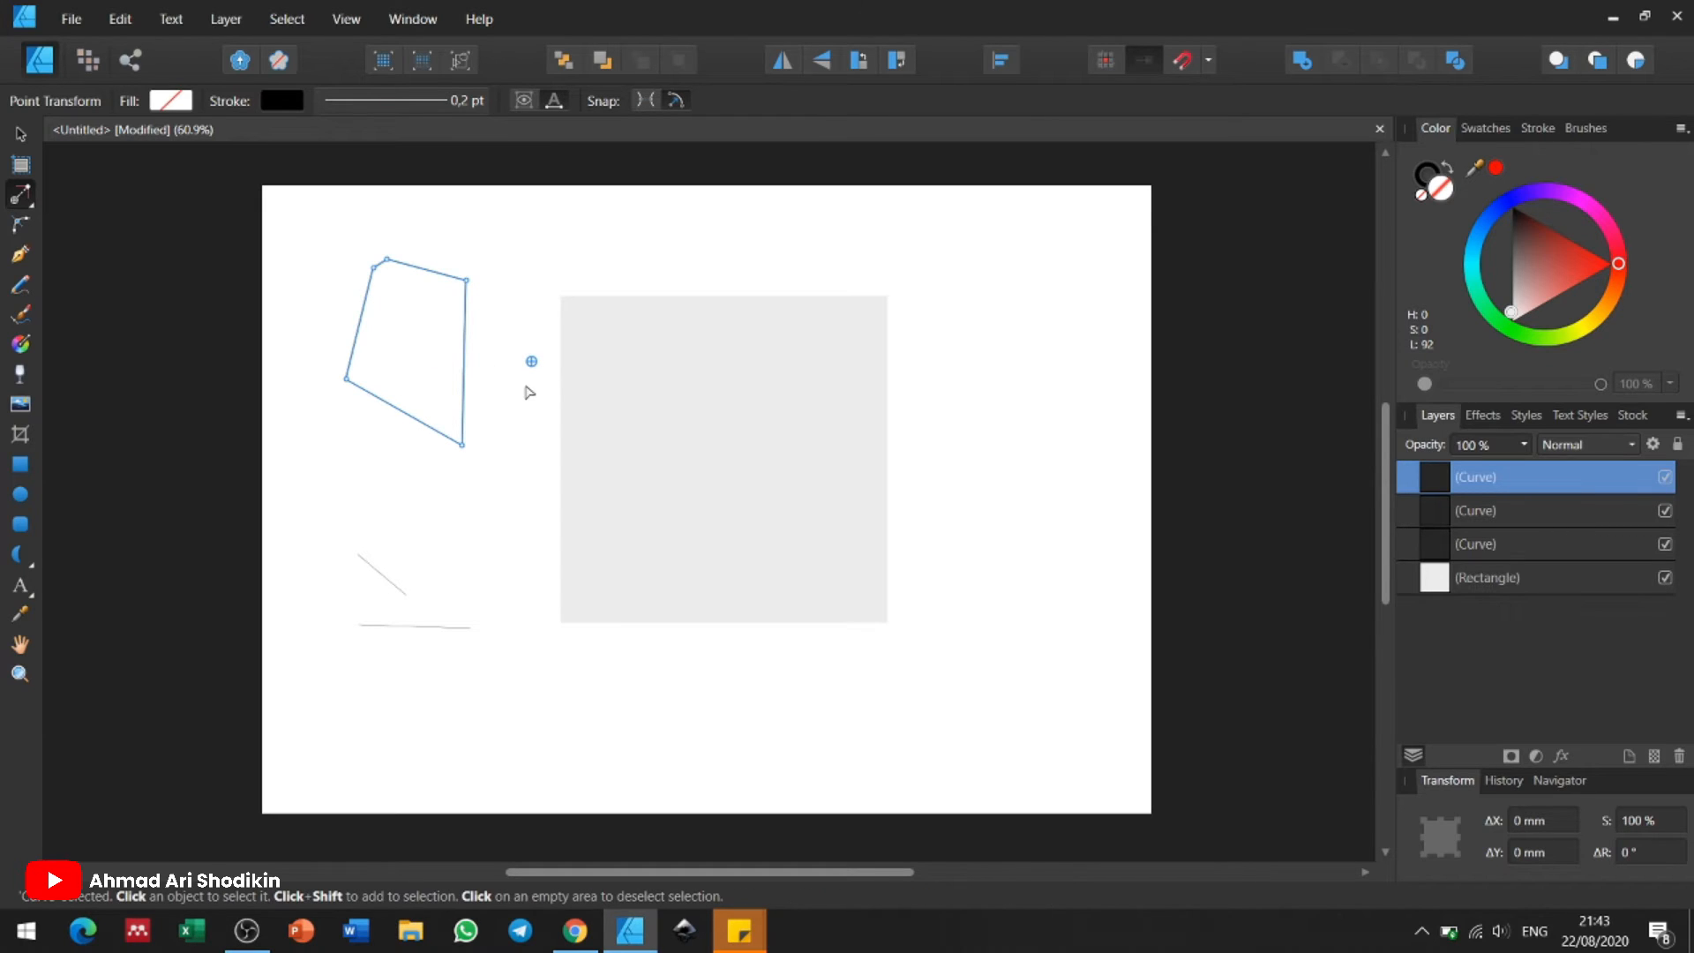
{"action": "left_click", "coordinate": [503, 436]}
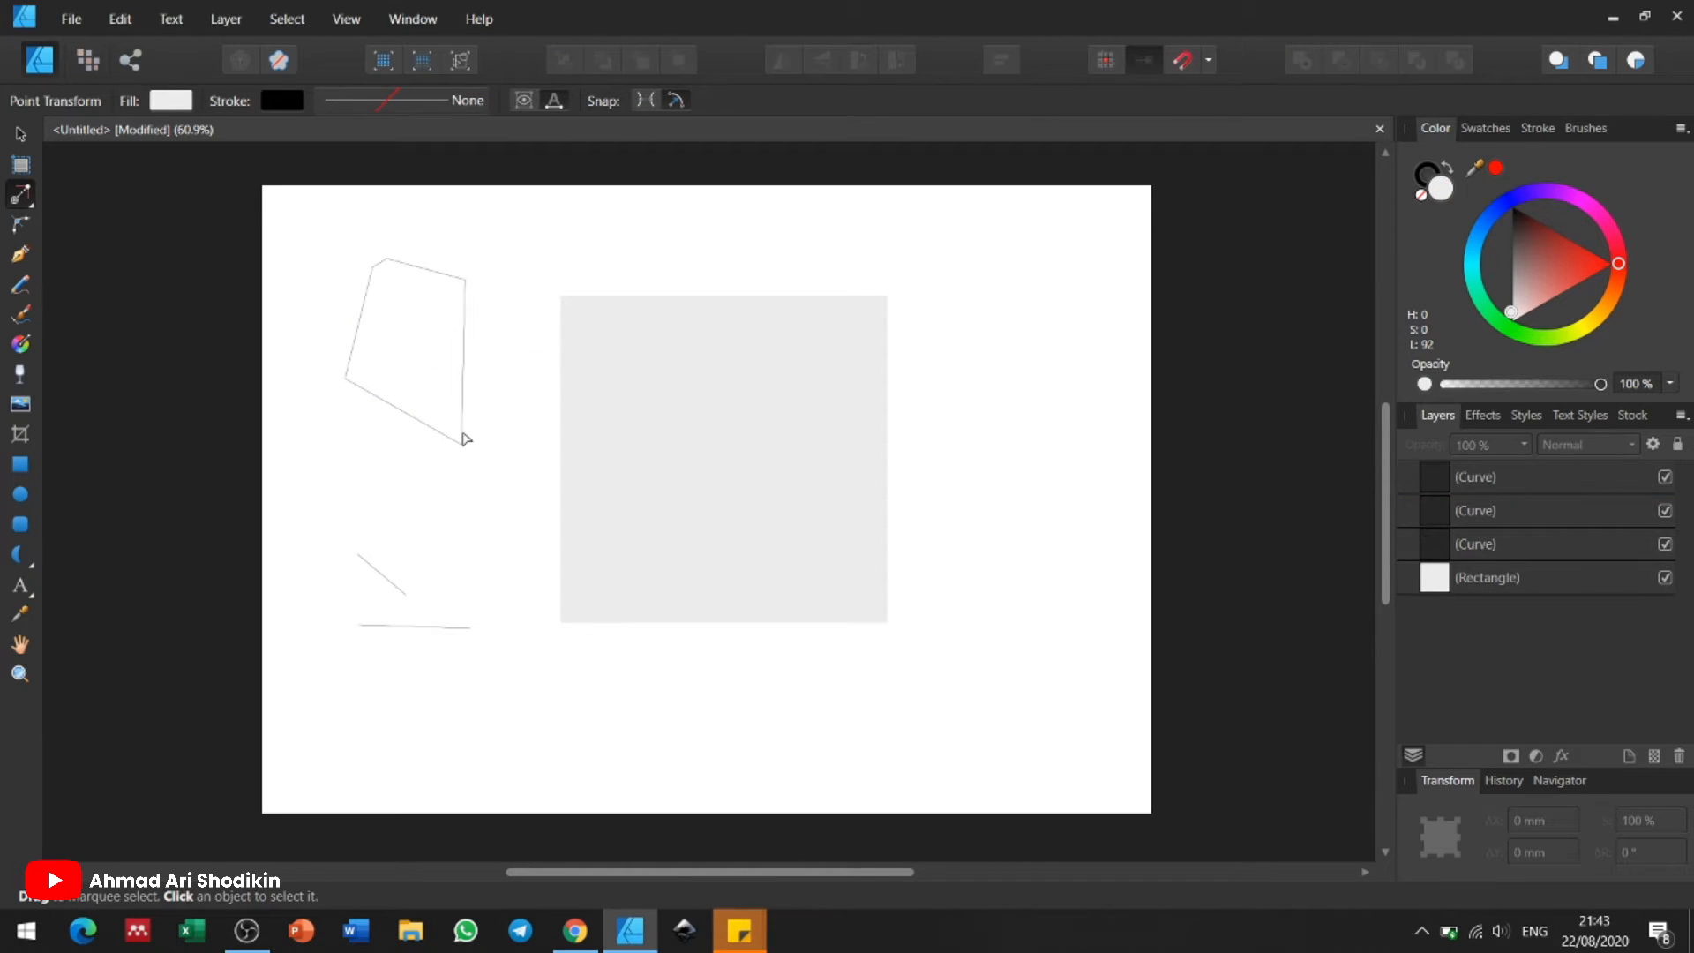
{"action": "left_click", "coordinate": [464, 436]}
{"action": "left_click_drag", "start_coordinate": [470, 445], "coordinate": [638, 592]}
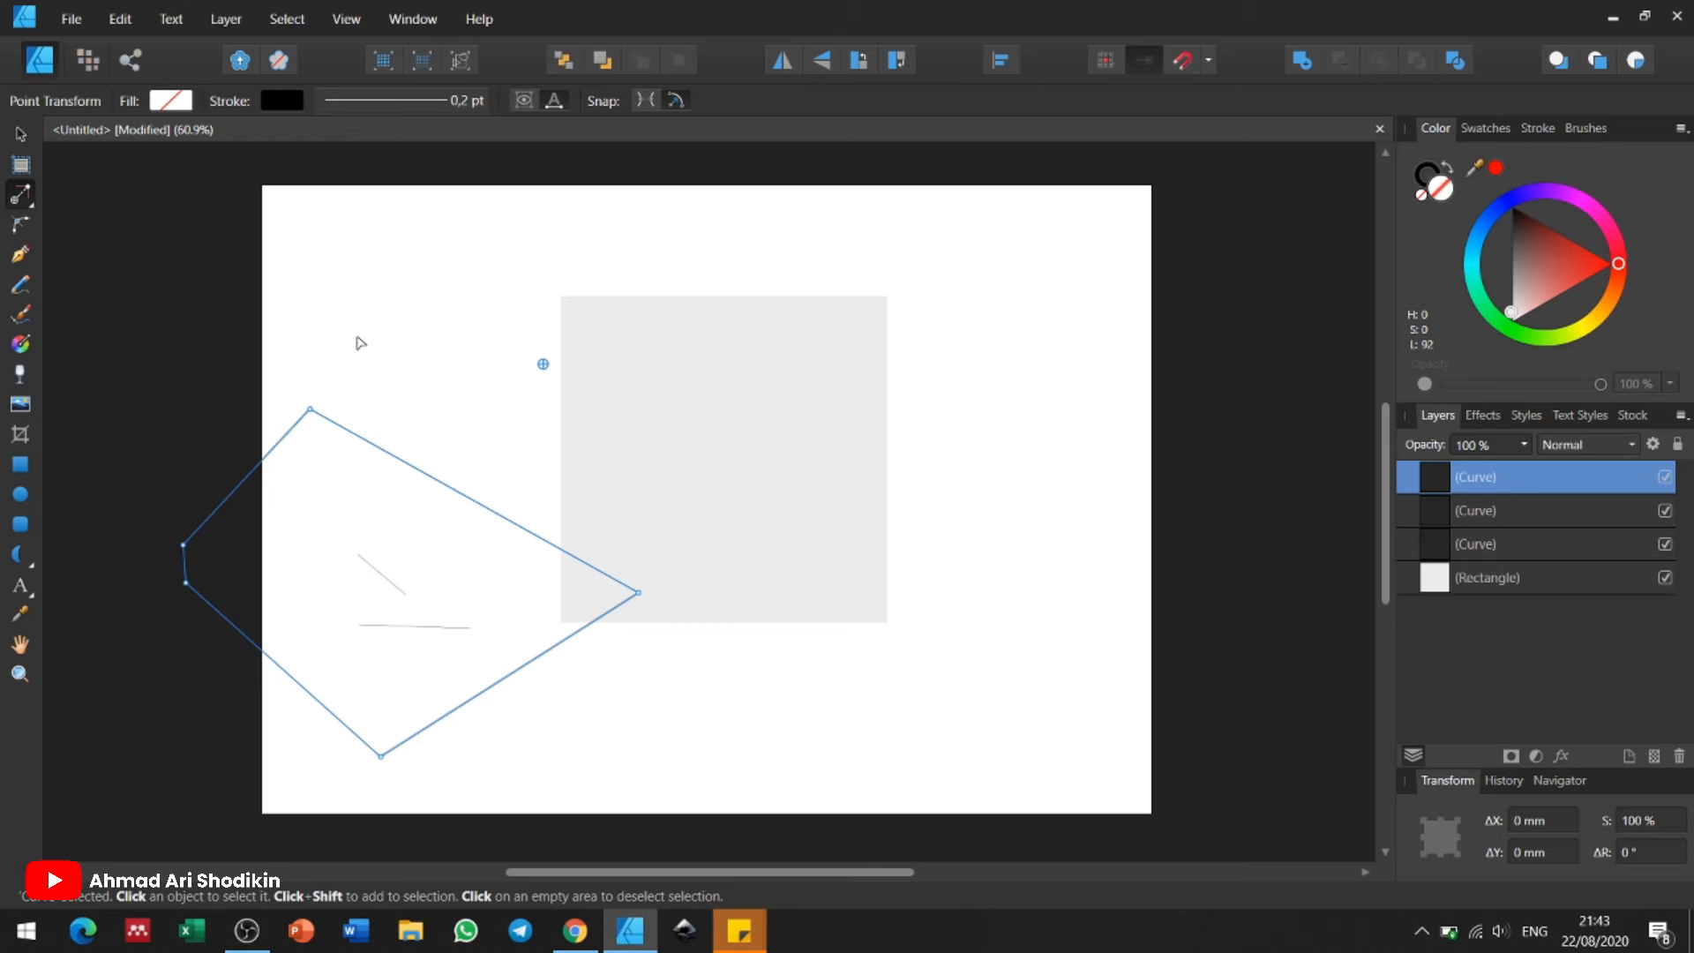
Step: Round the outline's right corner to a radius of about 22 mm with the Corner Tool and fill the shape with muted red
{"action": "left_click", "coordinate": [19, 224]}
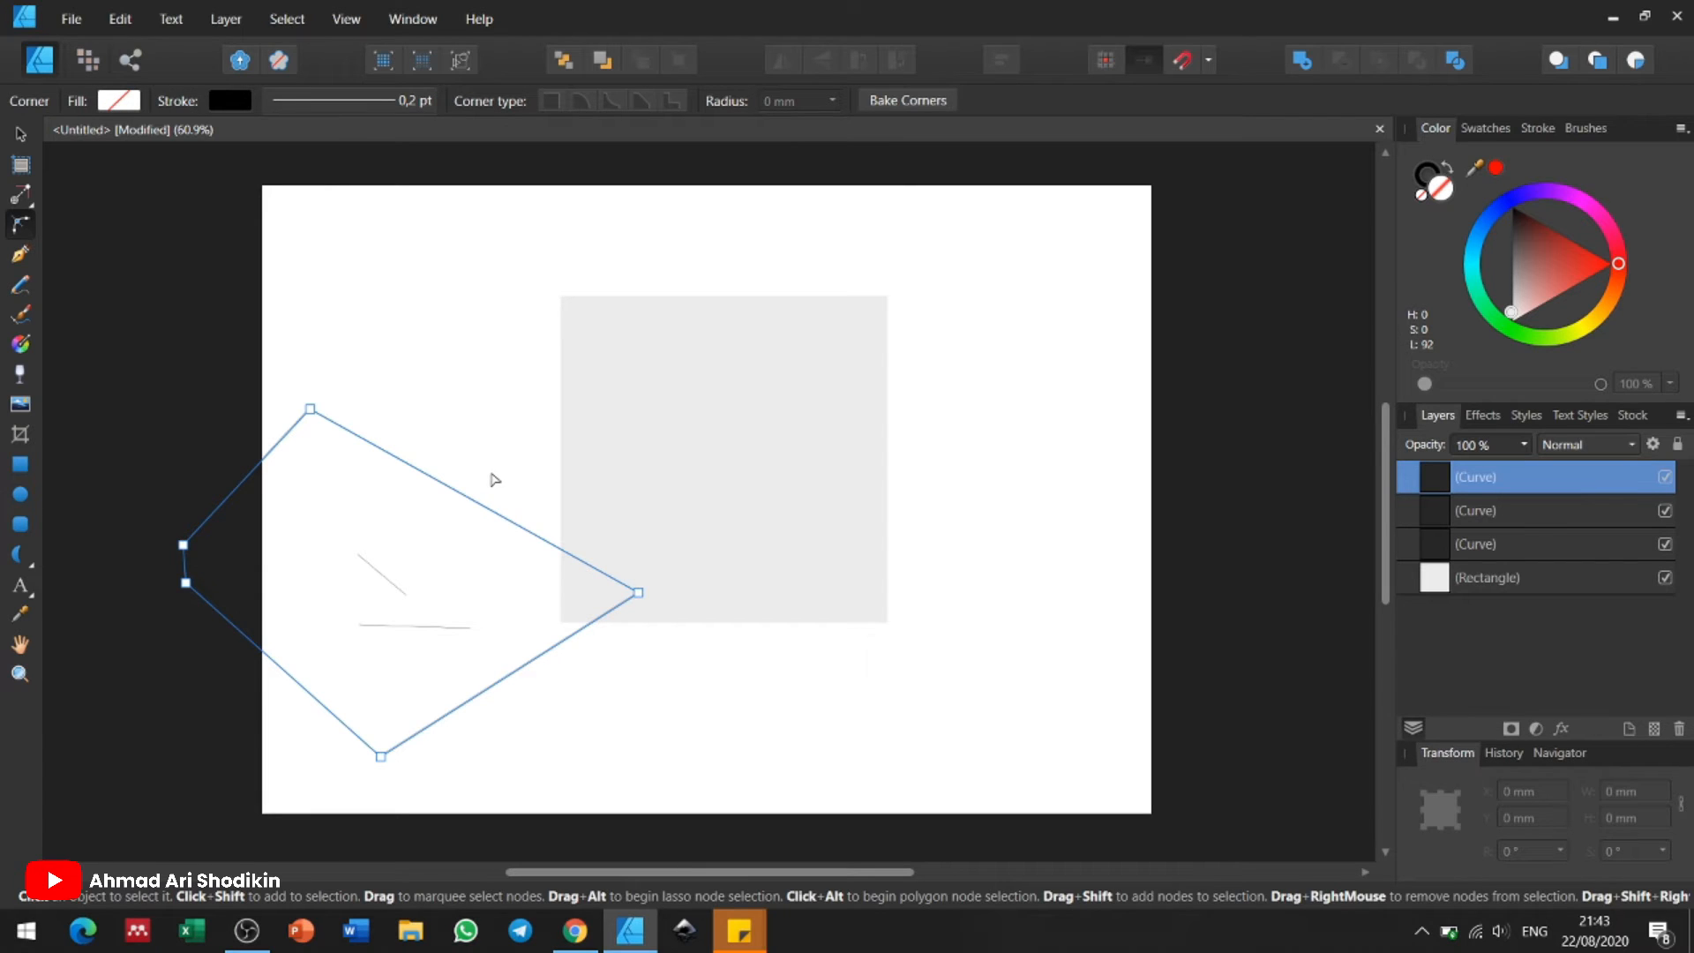
{"action": "left_click", "coordinate": [309, 409]}
{"action": "mouse_move", "coordinate": [433, 483]}
{"action": "left_mouse_down"}
{"action": "mouse_move", "coordinate": [408, 524]}
{"action": "mouse_move", "coordinate": [430, 486]}
{"action": "left_mouse_up"}
{"action": "left_click", "coordinate": [433, 464]}
{"action": "left_click", "coordinate": [439, 485]}
{"action": "left_click", "coordinate": [639, 595]}
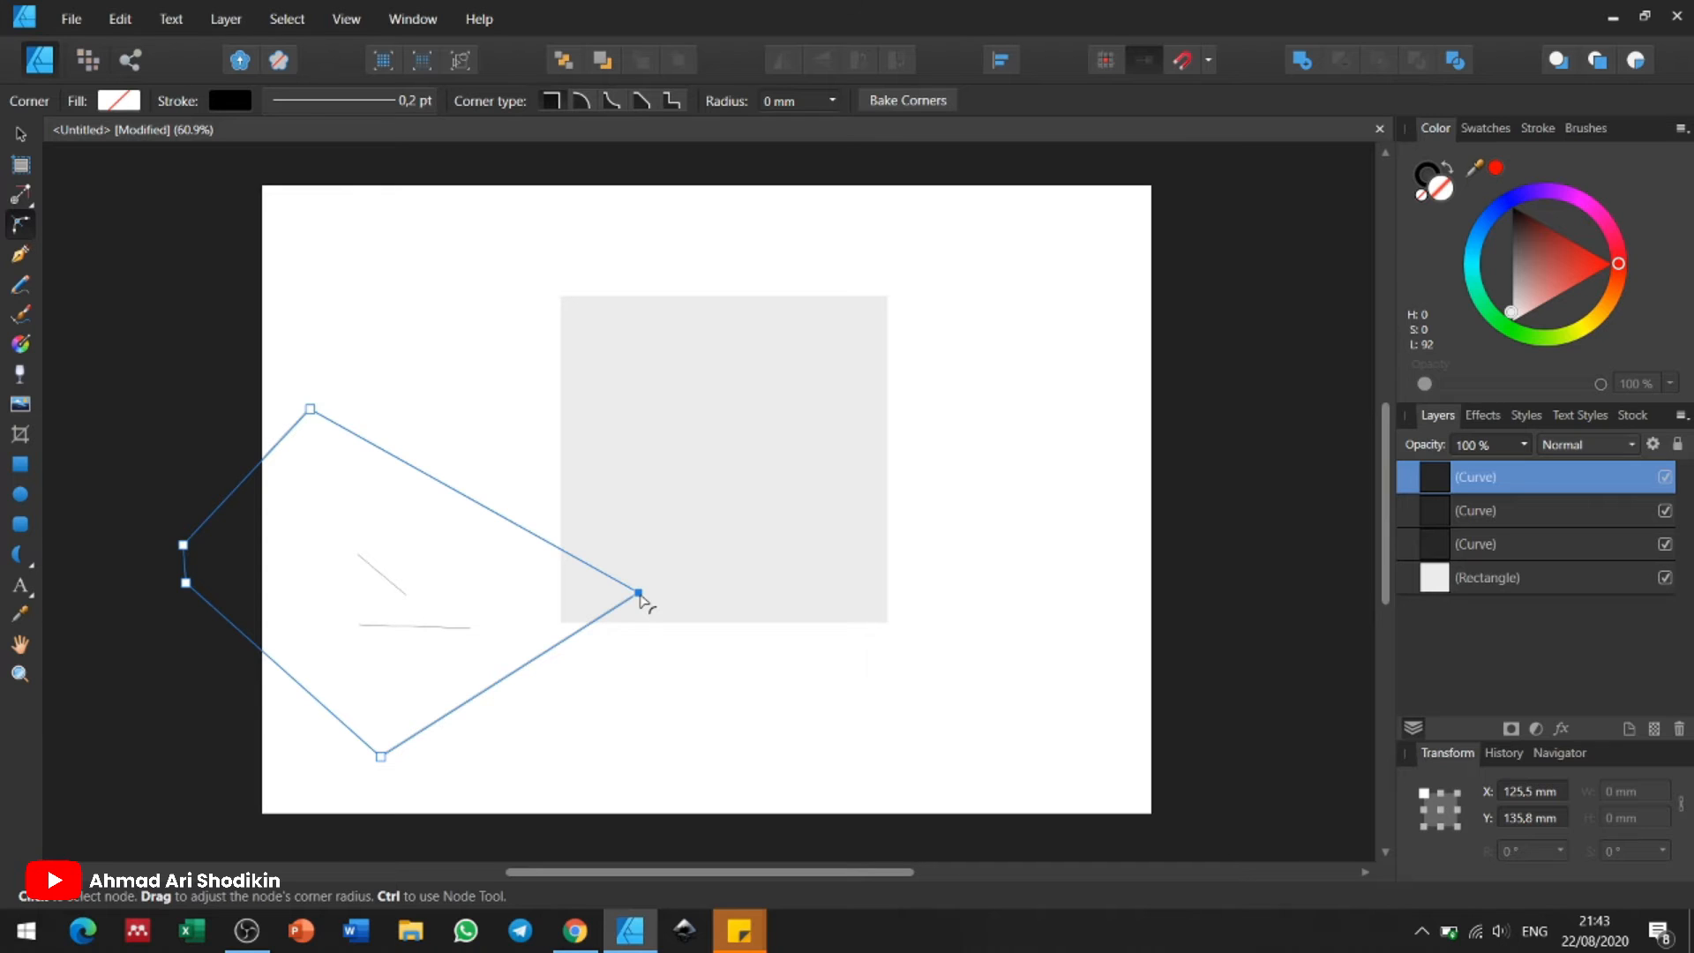
{"action": "left_click_drag", "start_coordinate": [640, 596], "coordinate": [526, 599]}
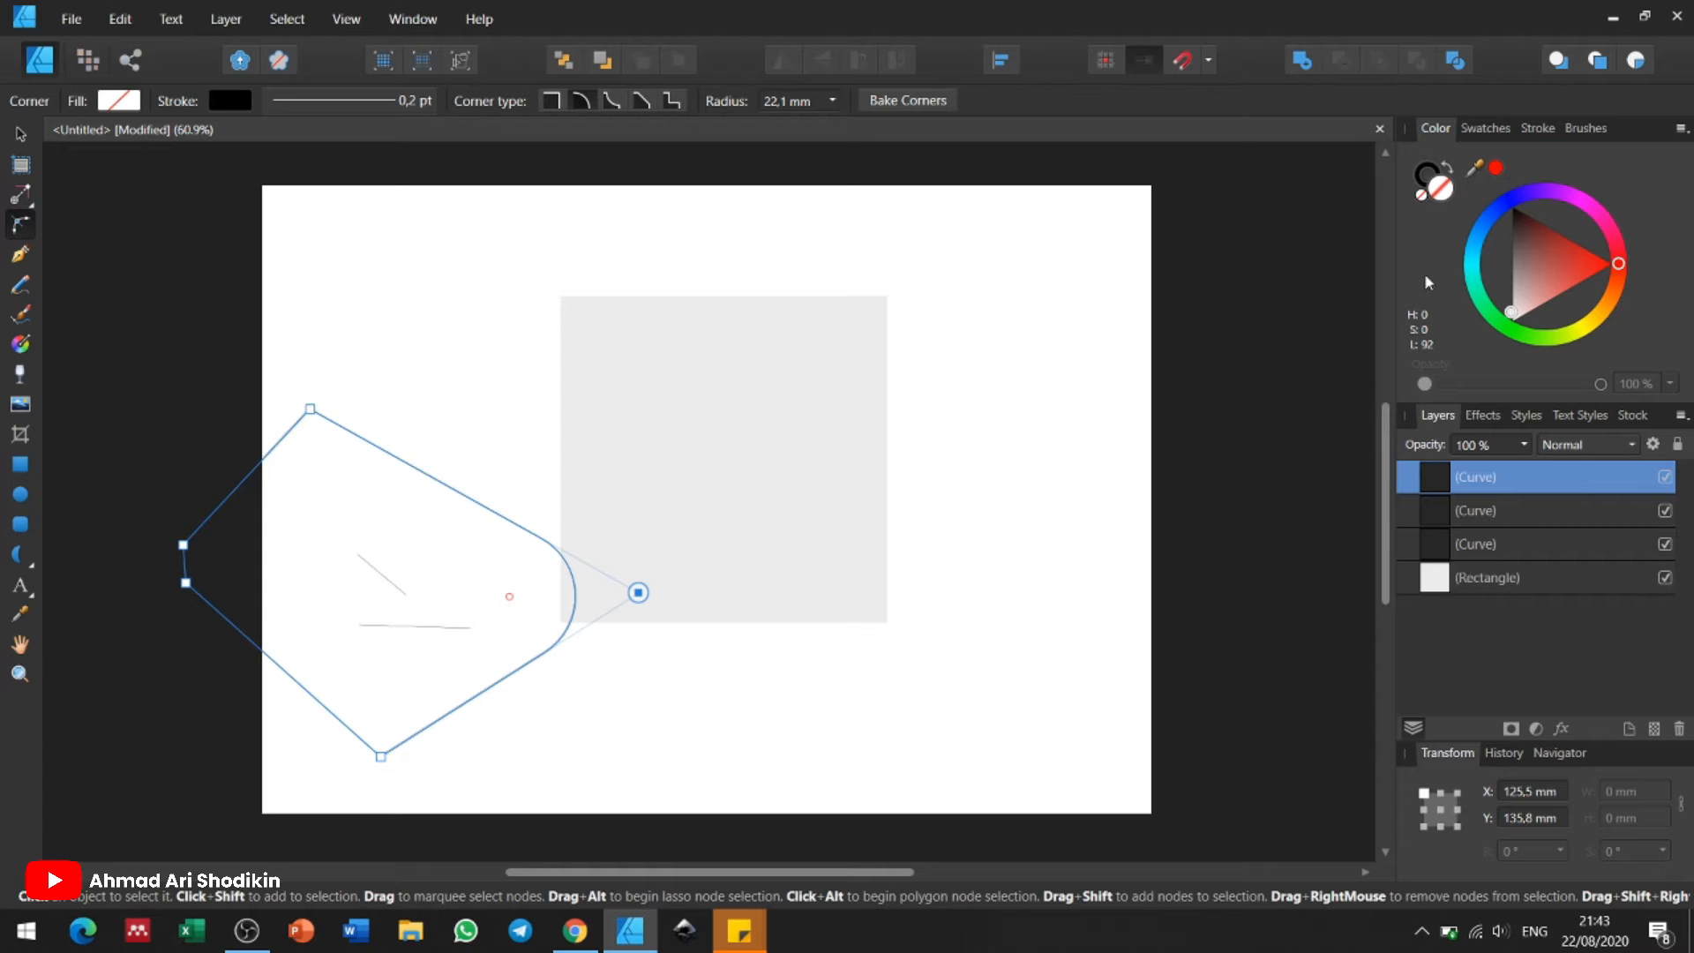
{"action": "left_click", "coordinate": [1548, 277]}
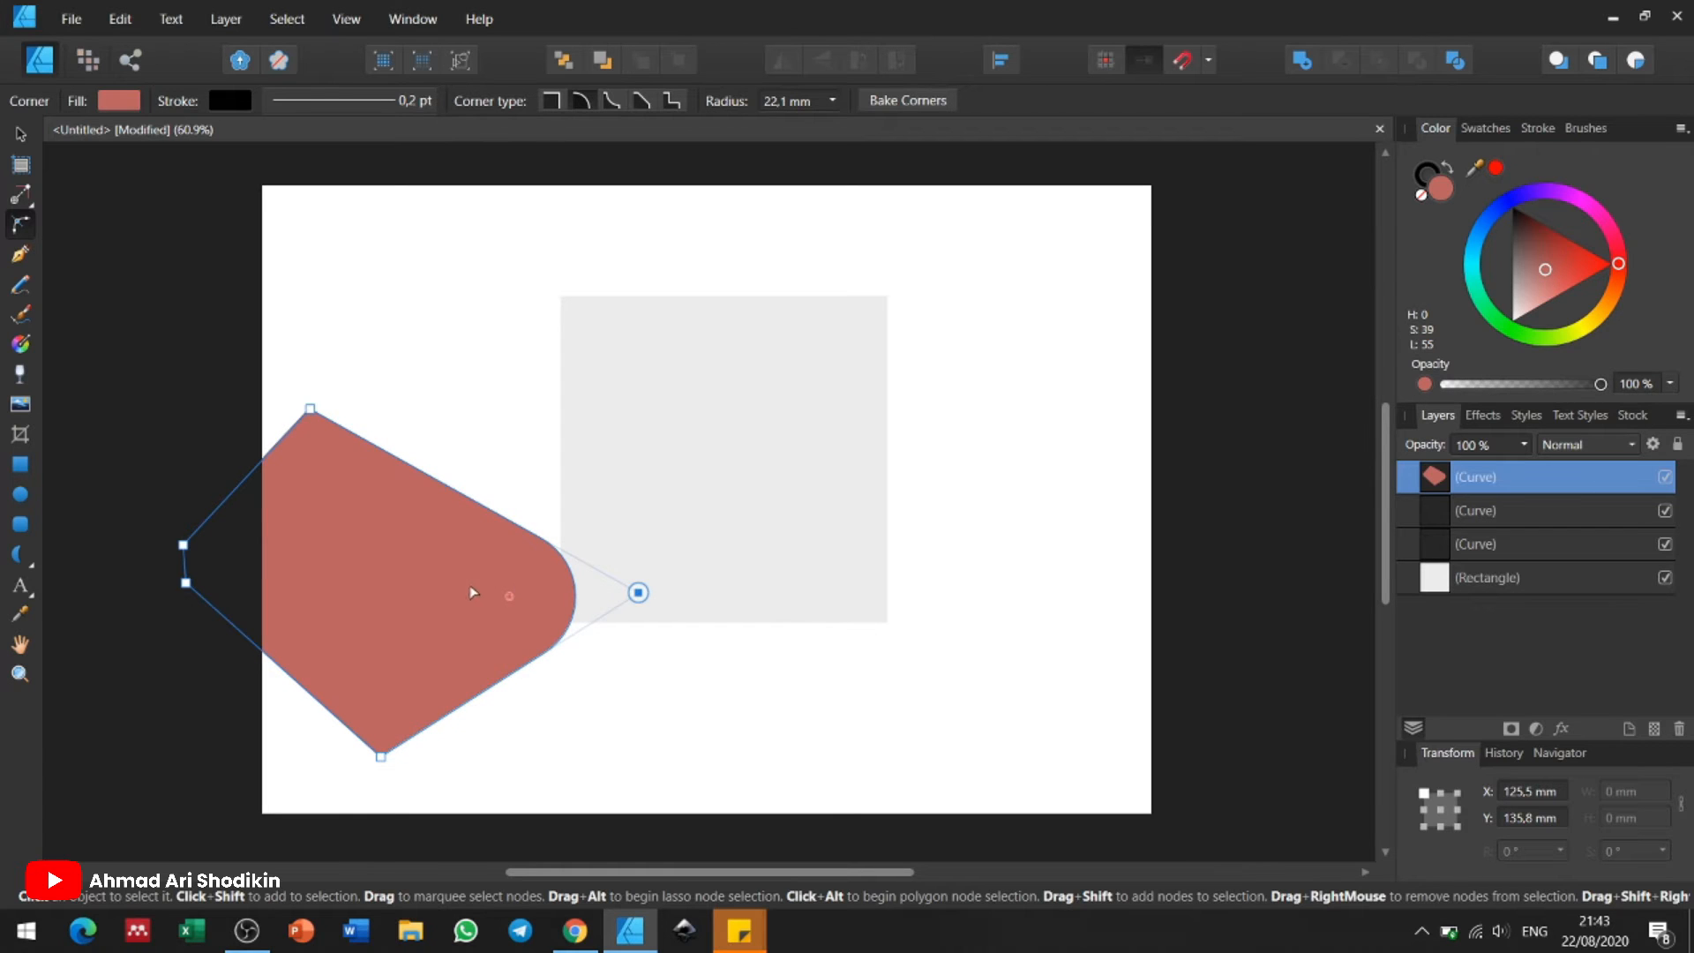
Step: Adjust the red shape's corner radii to about 20.8 mm at the right, 30.6 mm at the top and 27.9 mm at the bottom
{"action": "mouse_move", "coordinate": [508, 595]}
{"action": "left_mouse_down"}
{"action": "mouse_move", "coordinate": [654, 609]}
{"action": "mouse_move", "coordinate": [529, 605]}
{"action": "mouse_move", "coordinate": [643, 594]}
{"action": "mouse_move", "coordinate": [543, 598]}
{"action": "mouse_move", "coordinate": [630, 605]}
{"action": "mouse_move", "coordinate": [552, 616]}
{"action": "mouse_move", "coordinate": [618, 606]}
{"action": "mouse_move", "coordinate": [515, 594]}
{"action": "left_mouse_up"}
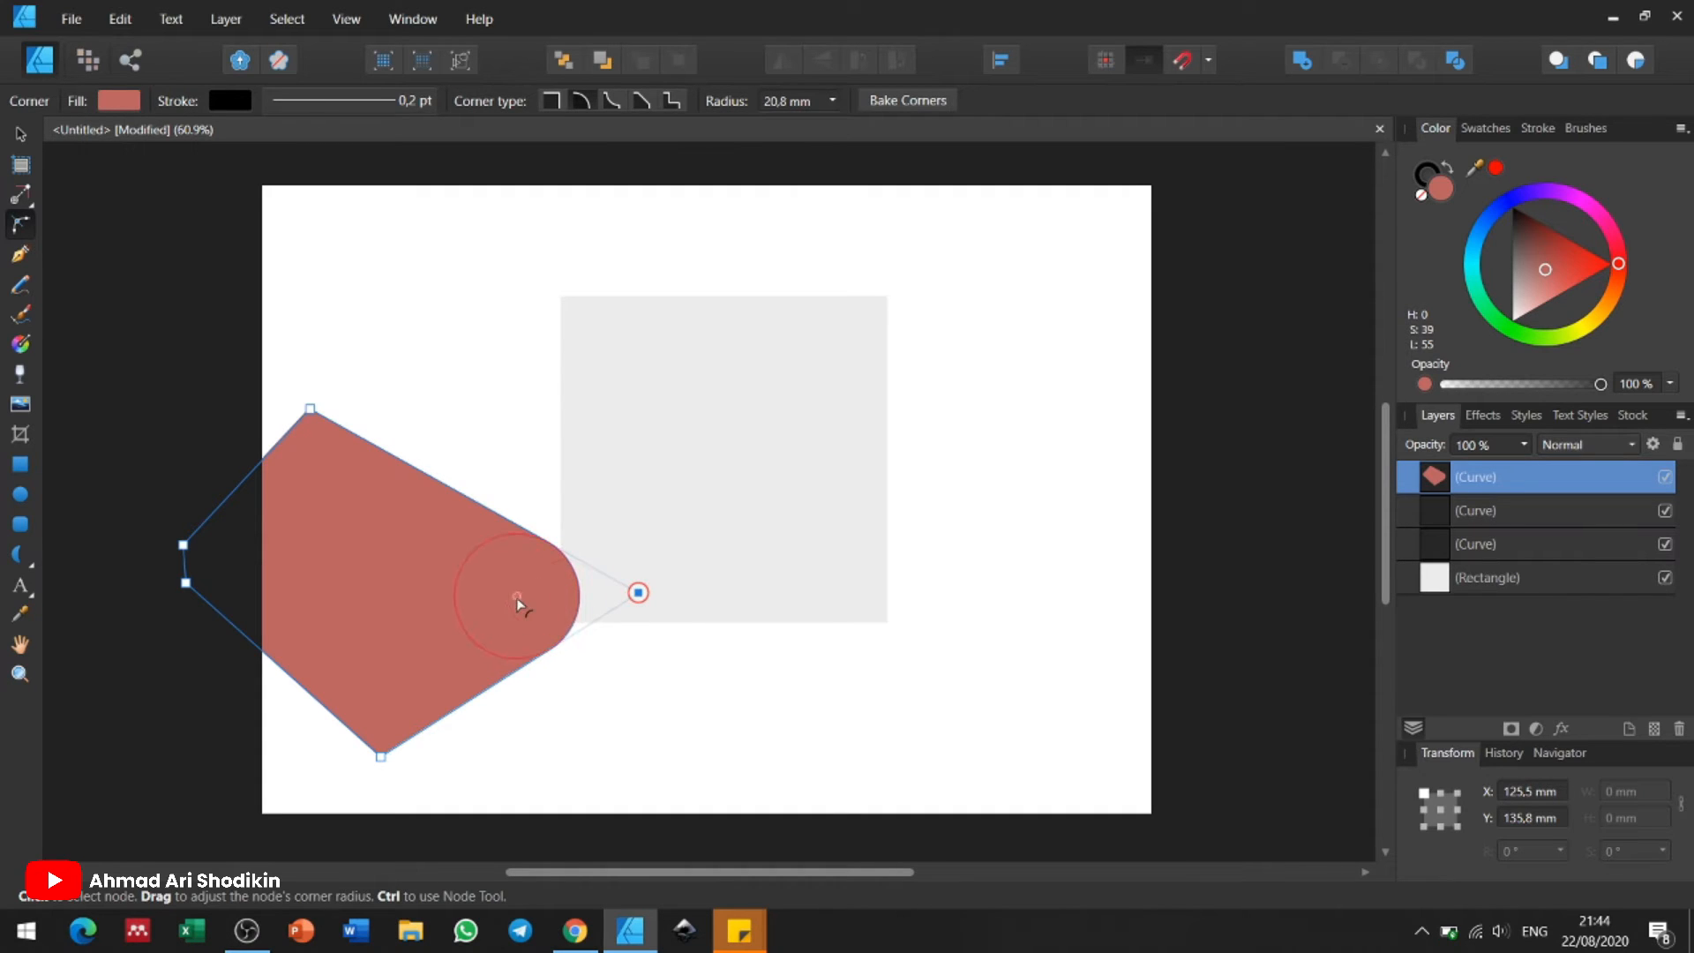
{"action": "left_click", "coordinate": [312, 415]}
{"action": "left_click_drag", "start_coordinate": [316, 457], "coordinate": [363, 660]}
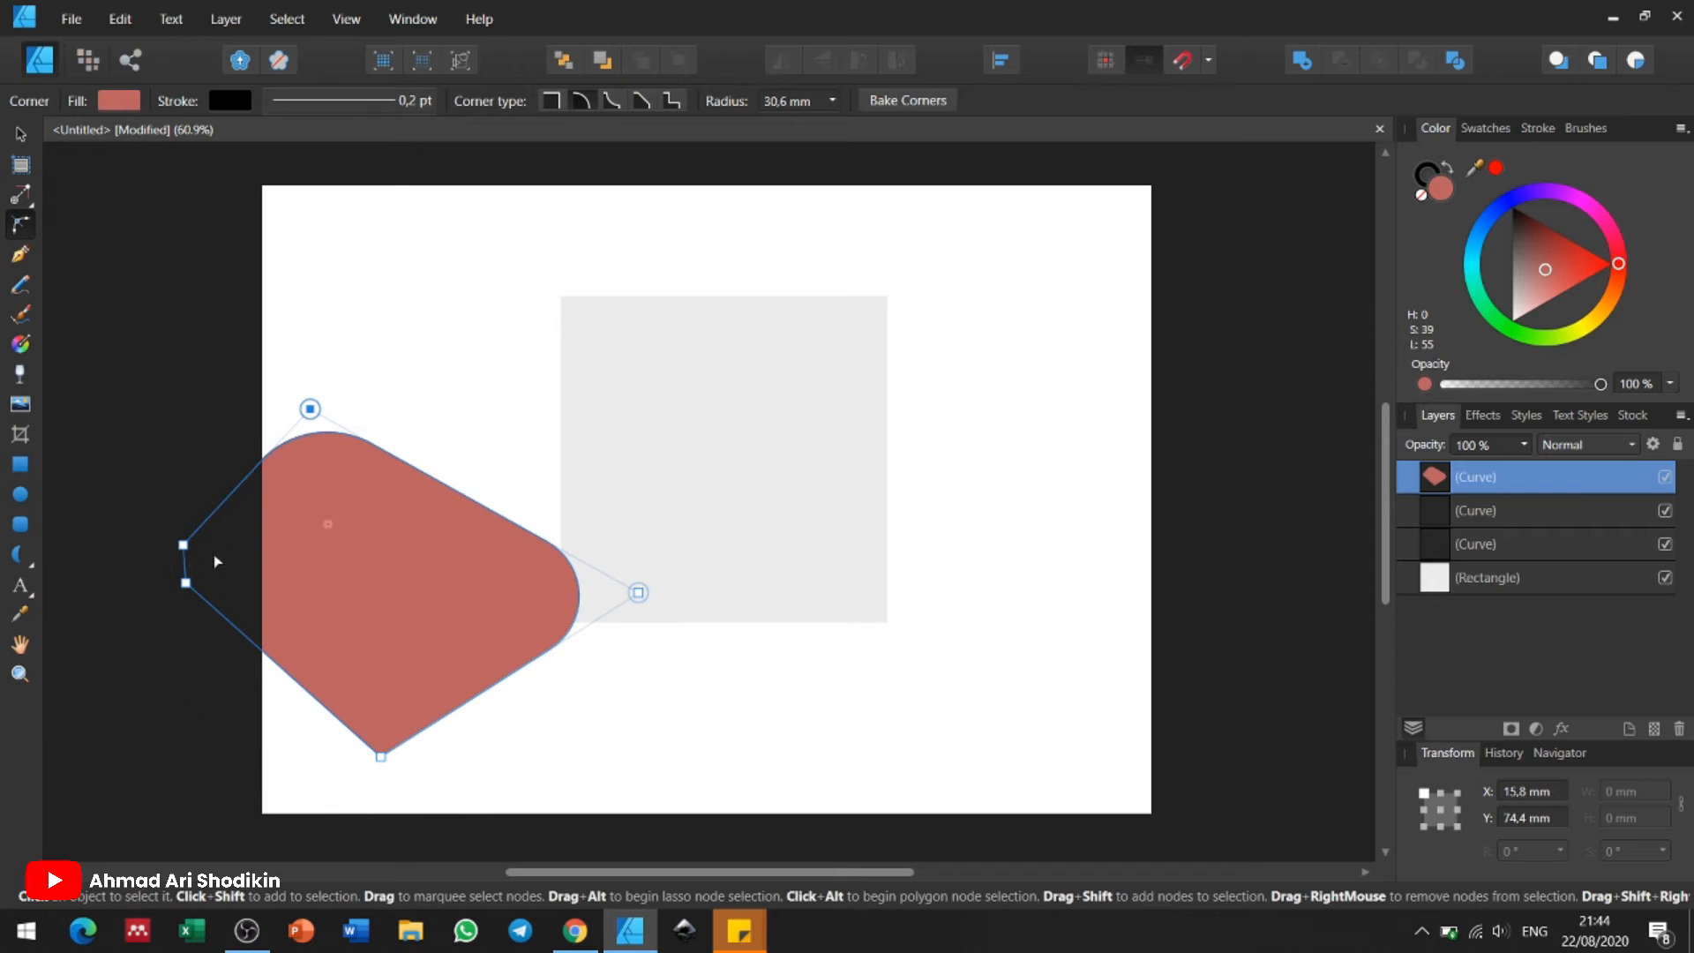
{"action": "left_click_drag", "start_coordinate": [380, 757], "coordinate": [404, 652]}
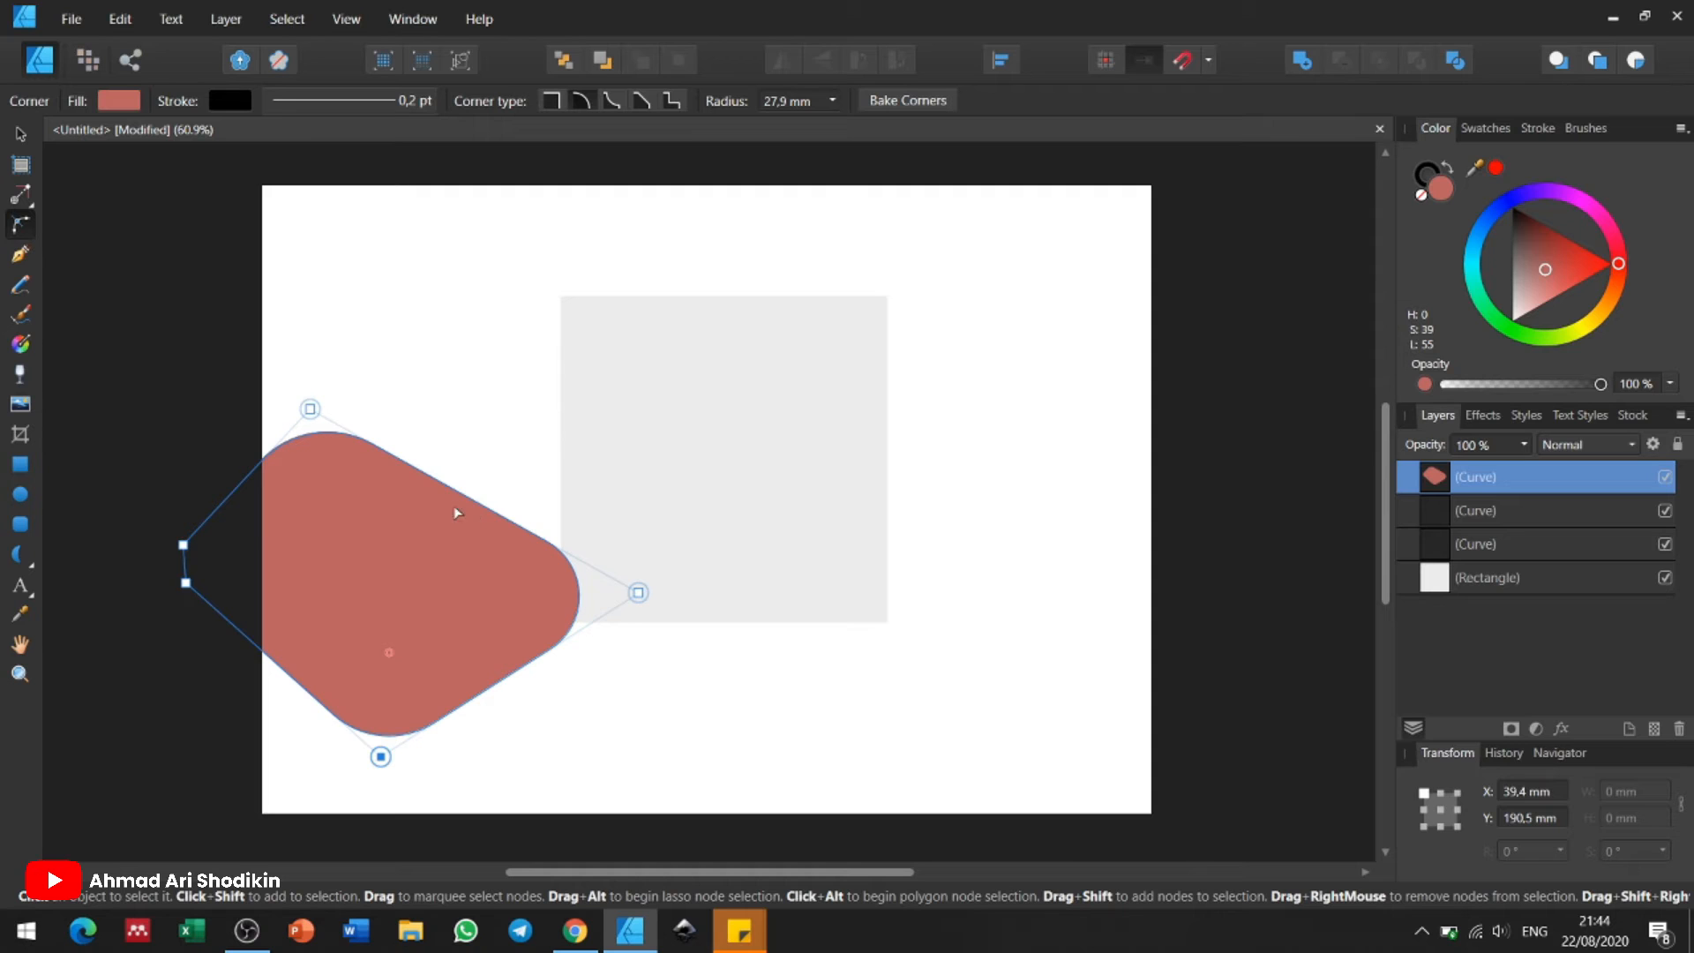
Step: Draw a closed, wavy freeform curve with smooth nodes using the Pen tool, overlapping the grey square's right edge
{"action": "left_click", "coordinate": [19, 254]}
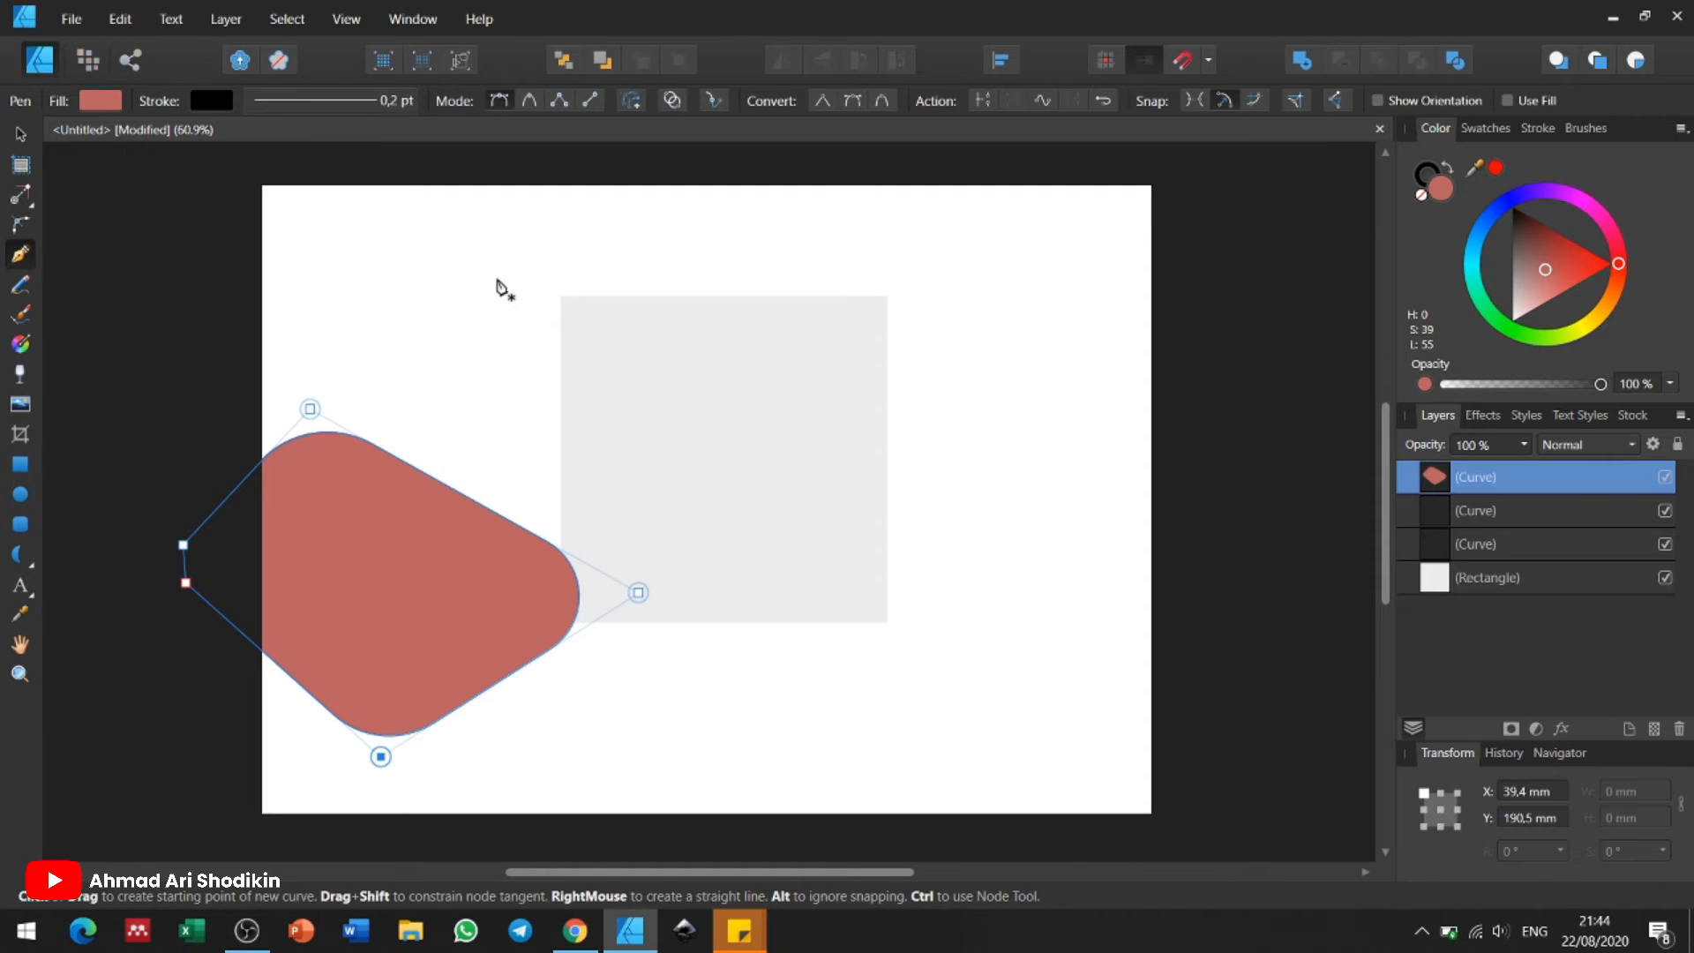
{"action": "left_click", "coordinate": [1002, 333]}
{"action": "left_click_drag", "start_coordinate": [962, 497], "coordinate": [1022, 542]}
{"action": "left_click_drag", "start_coordinate": [1066, 606], "coordinate": [1035, 690]}
{"action": "left_click_drag", "start_coordinate": [923, 720], "coordinate": [868, 720]}
{"action": "left_click_drag", "start_coordinate": [848, 662], "coordinate": [794, 415]}
{"action": "left_click_drag", "start_coordinate": [859, 346], "coordinate": [932, 317]}
{"action": "left_click", "coordinate": [1001, 335]}
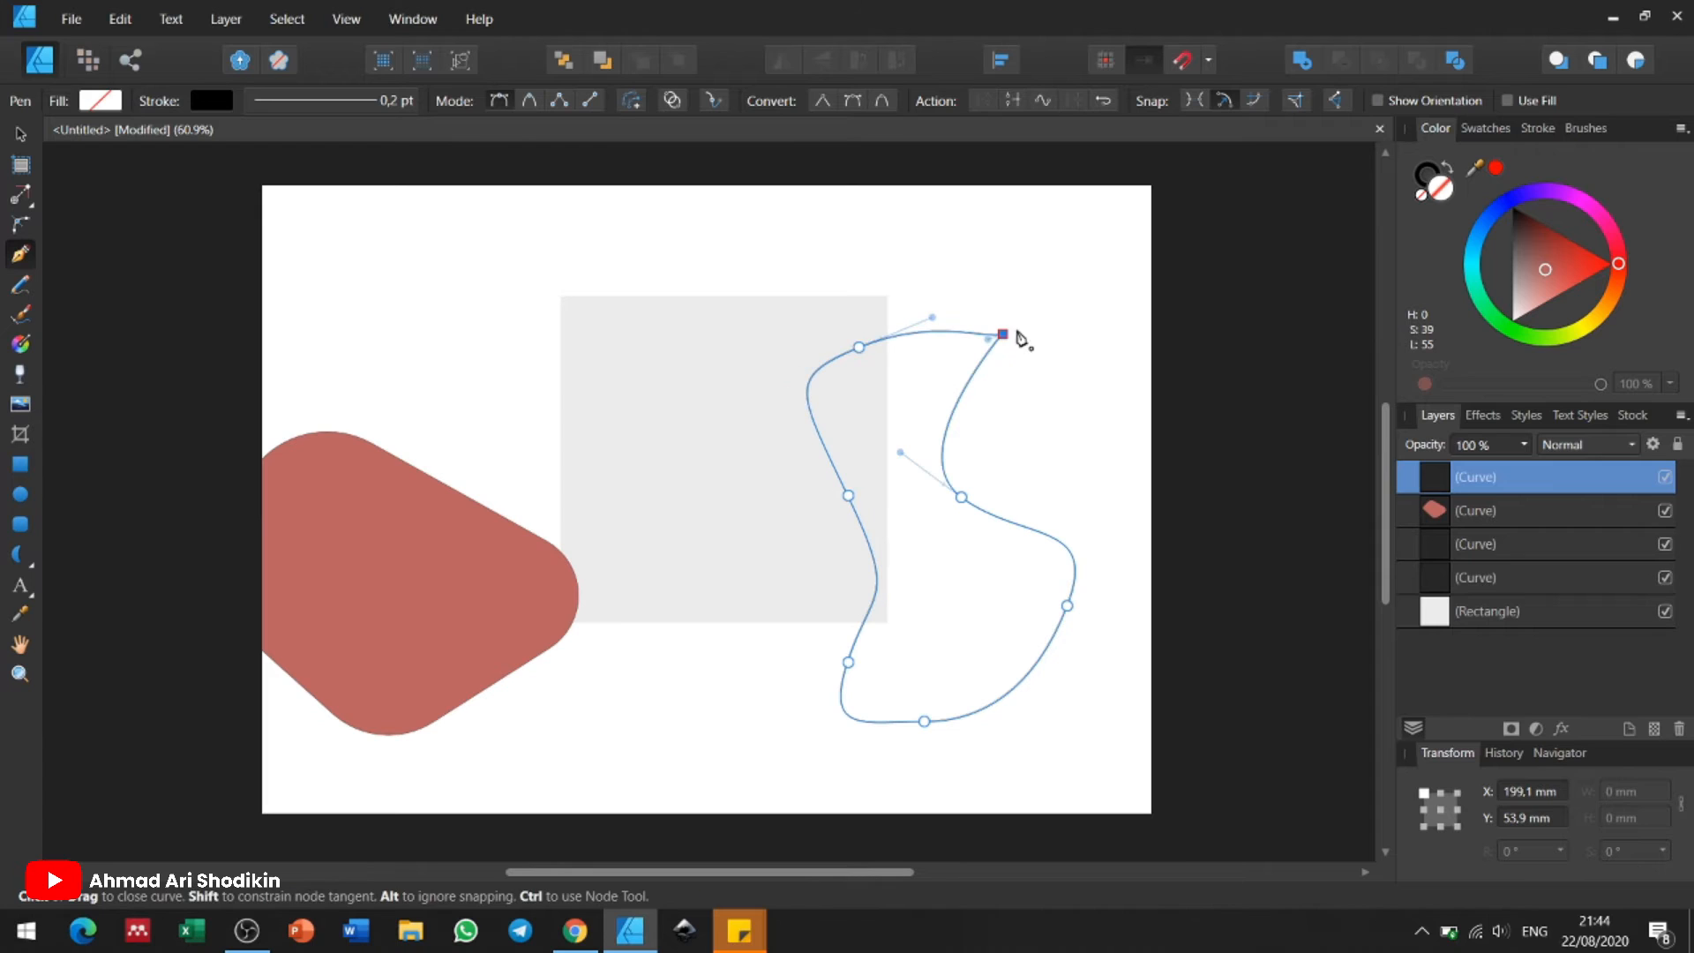
Step: Set the wavy curve's stroke width to 0.8 pt
{"action": "left_click", "coordinate": [344, 103]}
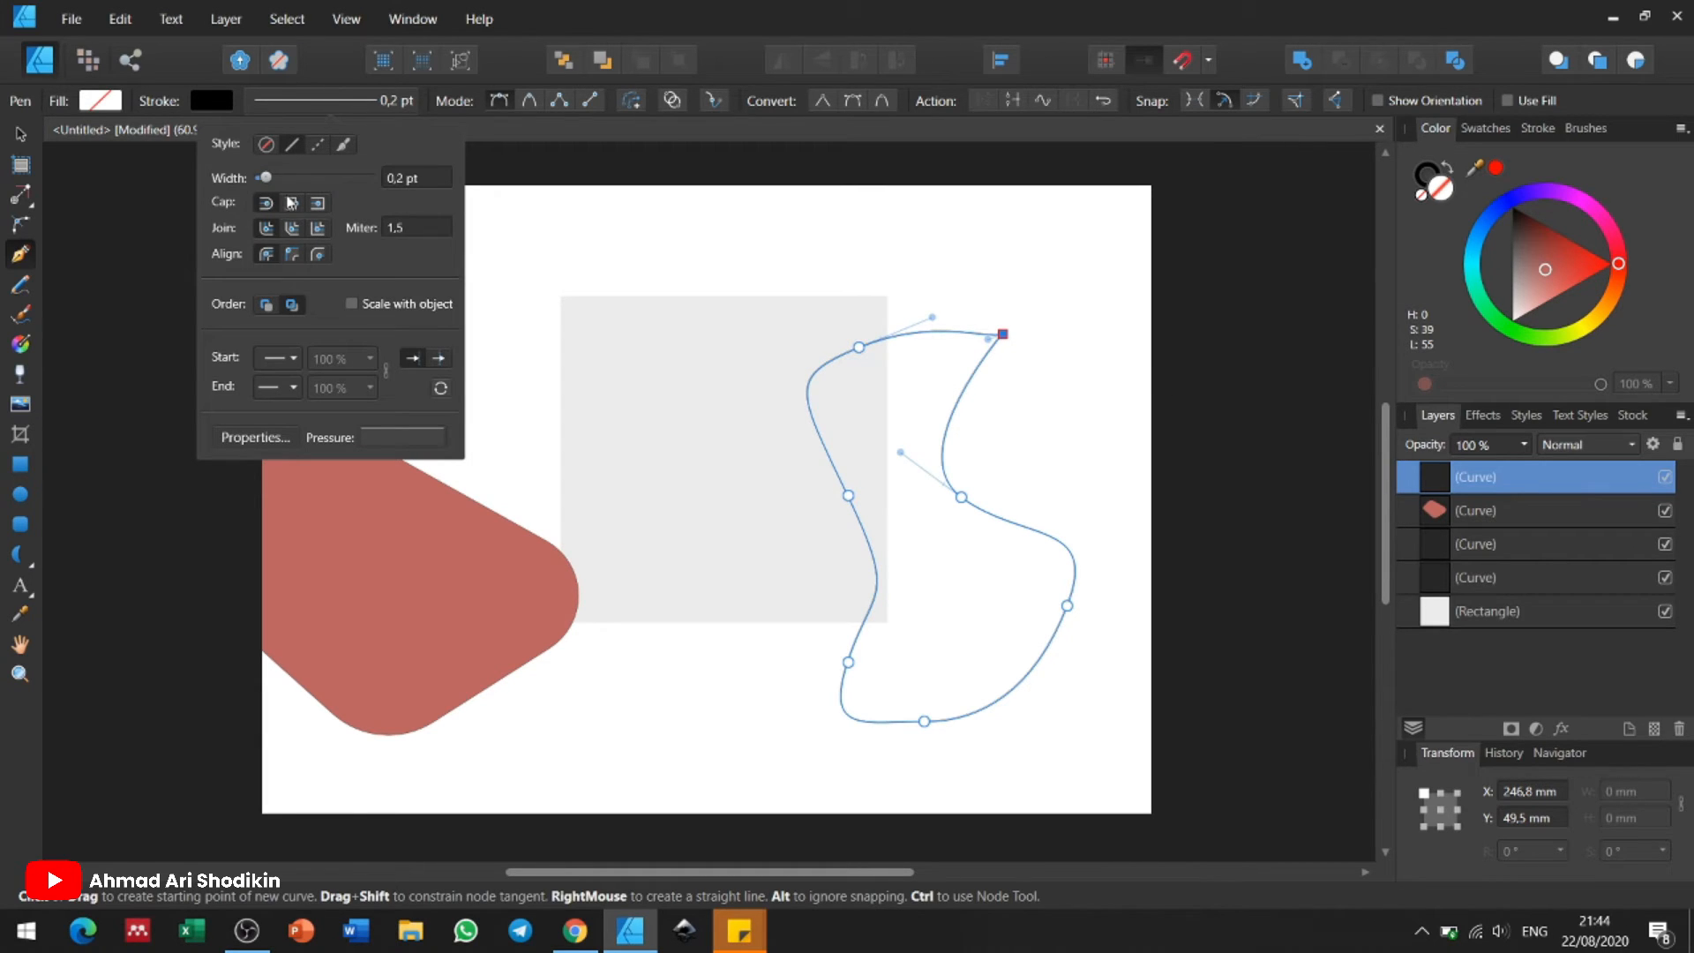
{"action": "mouse_move", "coordinate": [268, 180]}
{"action": "left_mouse_down"}
{"action": "mouse_move", "coordinate": [327, 180]}
{"action": "mouse_move", "coordinate": [280, 177]}
{"action": "left_mouse_up"}
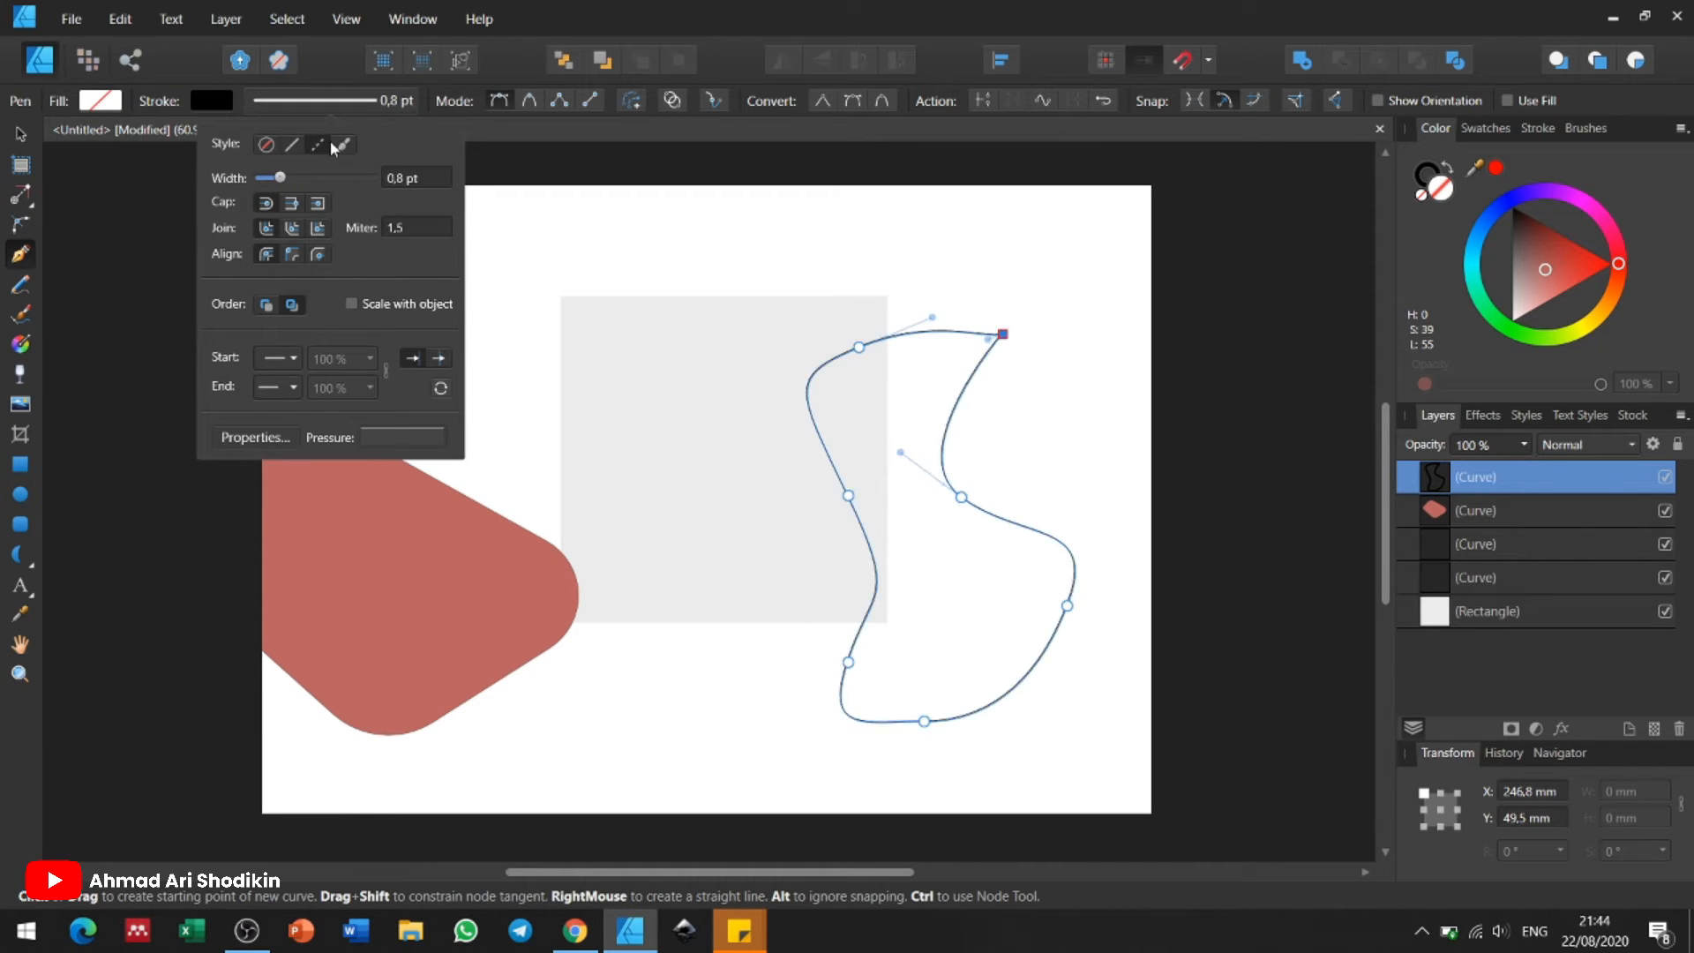
Step: Give the wavy curve a dashed stroke and draw an open, four-node curve over the grey square's top edge with the Pen tool
{"action": "left_click", "coordinate": [319, 145]}
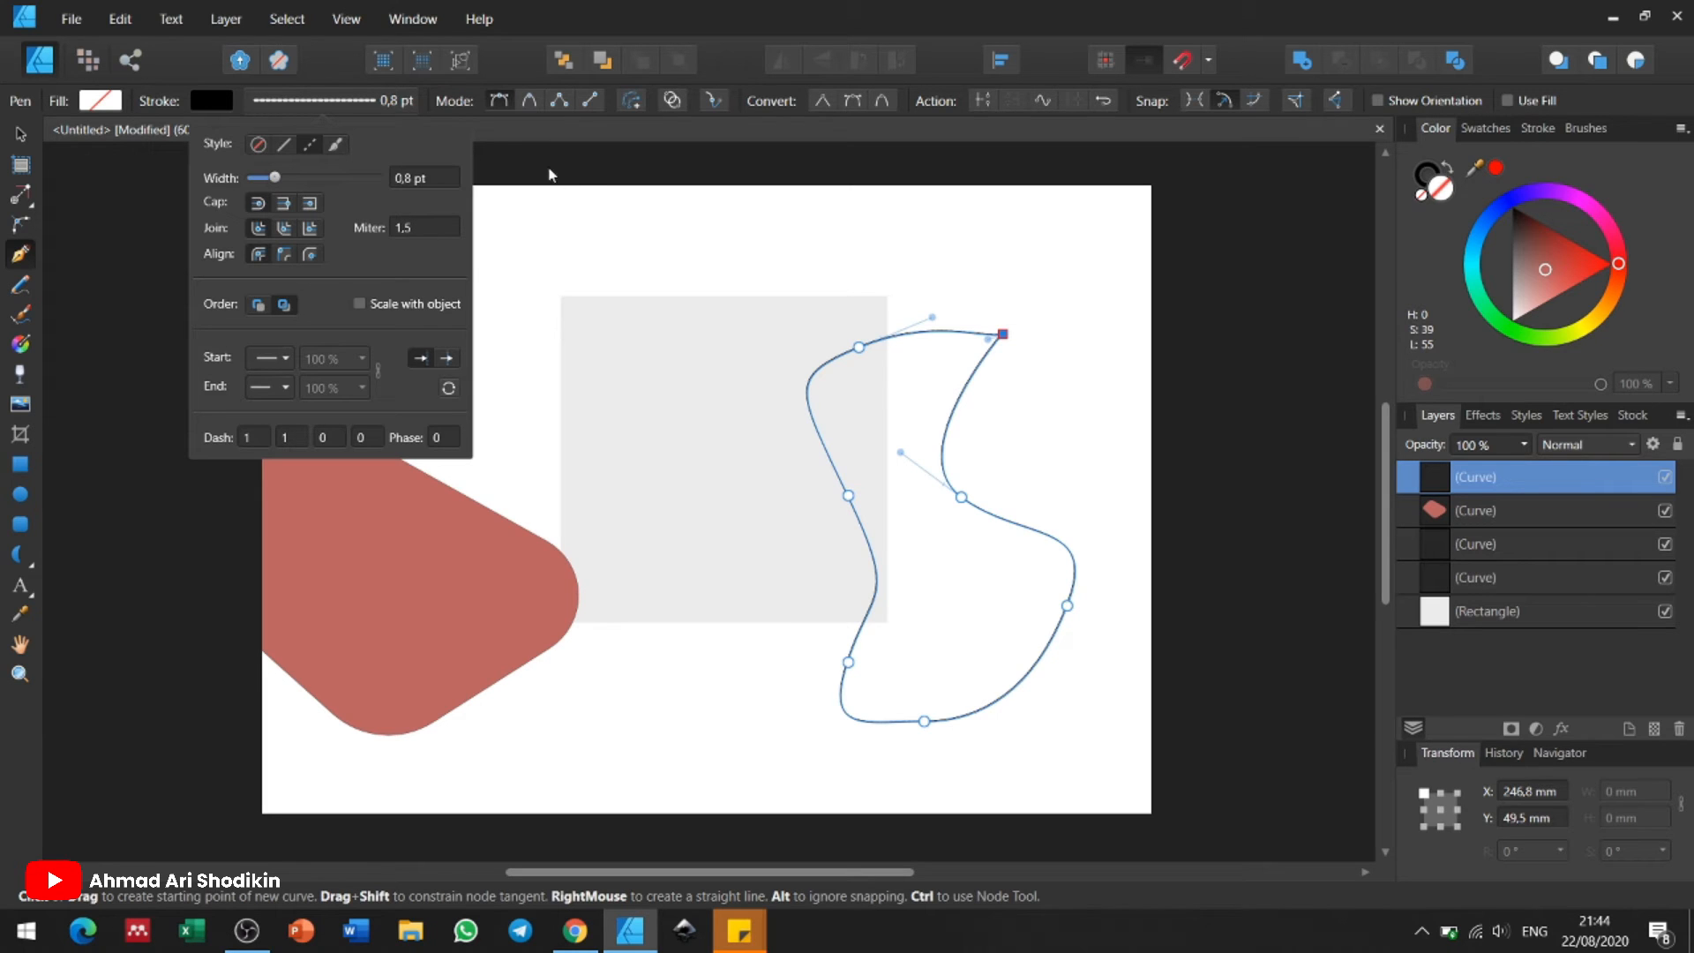
{"action": "left_click_drag", "start_coordinate": [620, 211], "coordinate": [653, 220]}
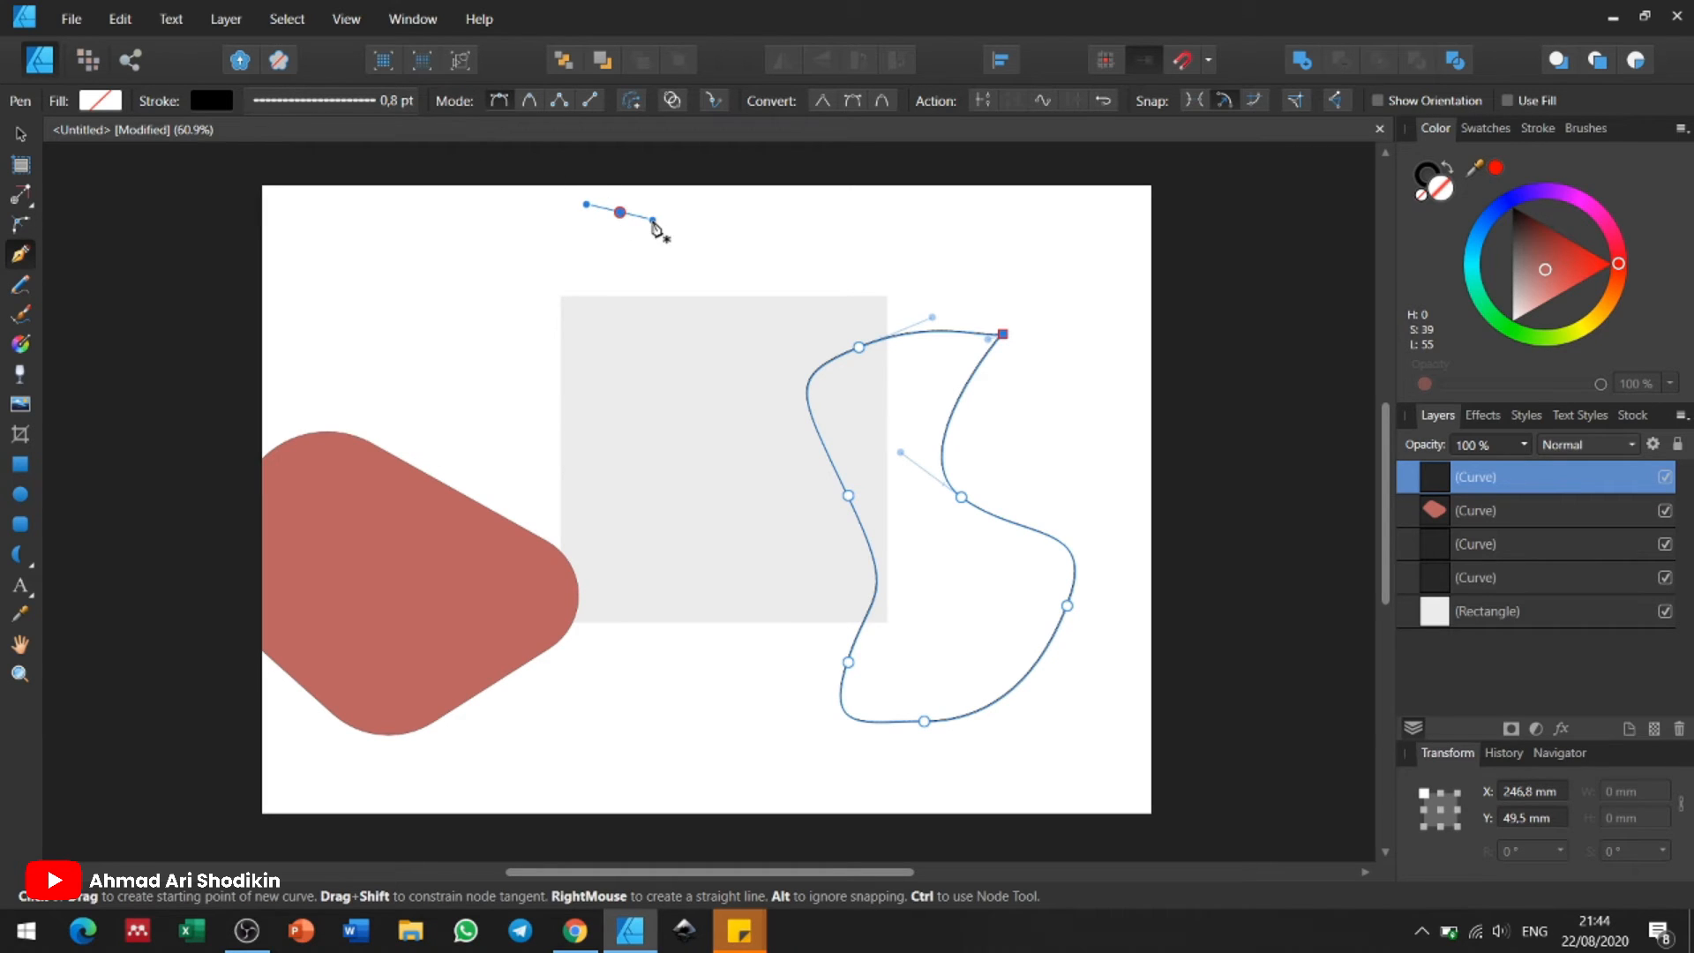
{"action": "left_click", "coordinate": [681, 227]}
{"action": "left_click_drag", "start_coordinate": [762, 293], "coordinate": [861, 296]}
{"action": "left_click_drag", "start_coordinate": [714, 363], "coordinate": [702, 435]}
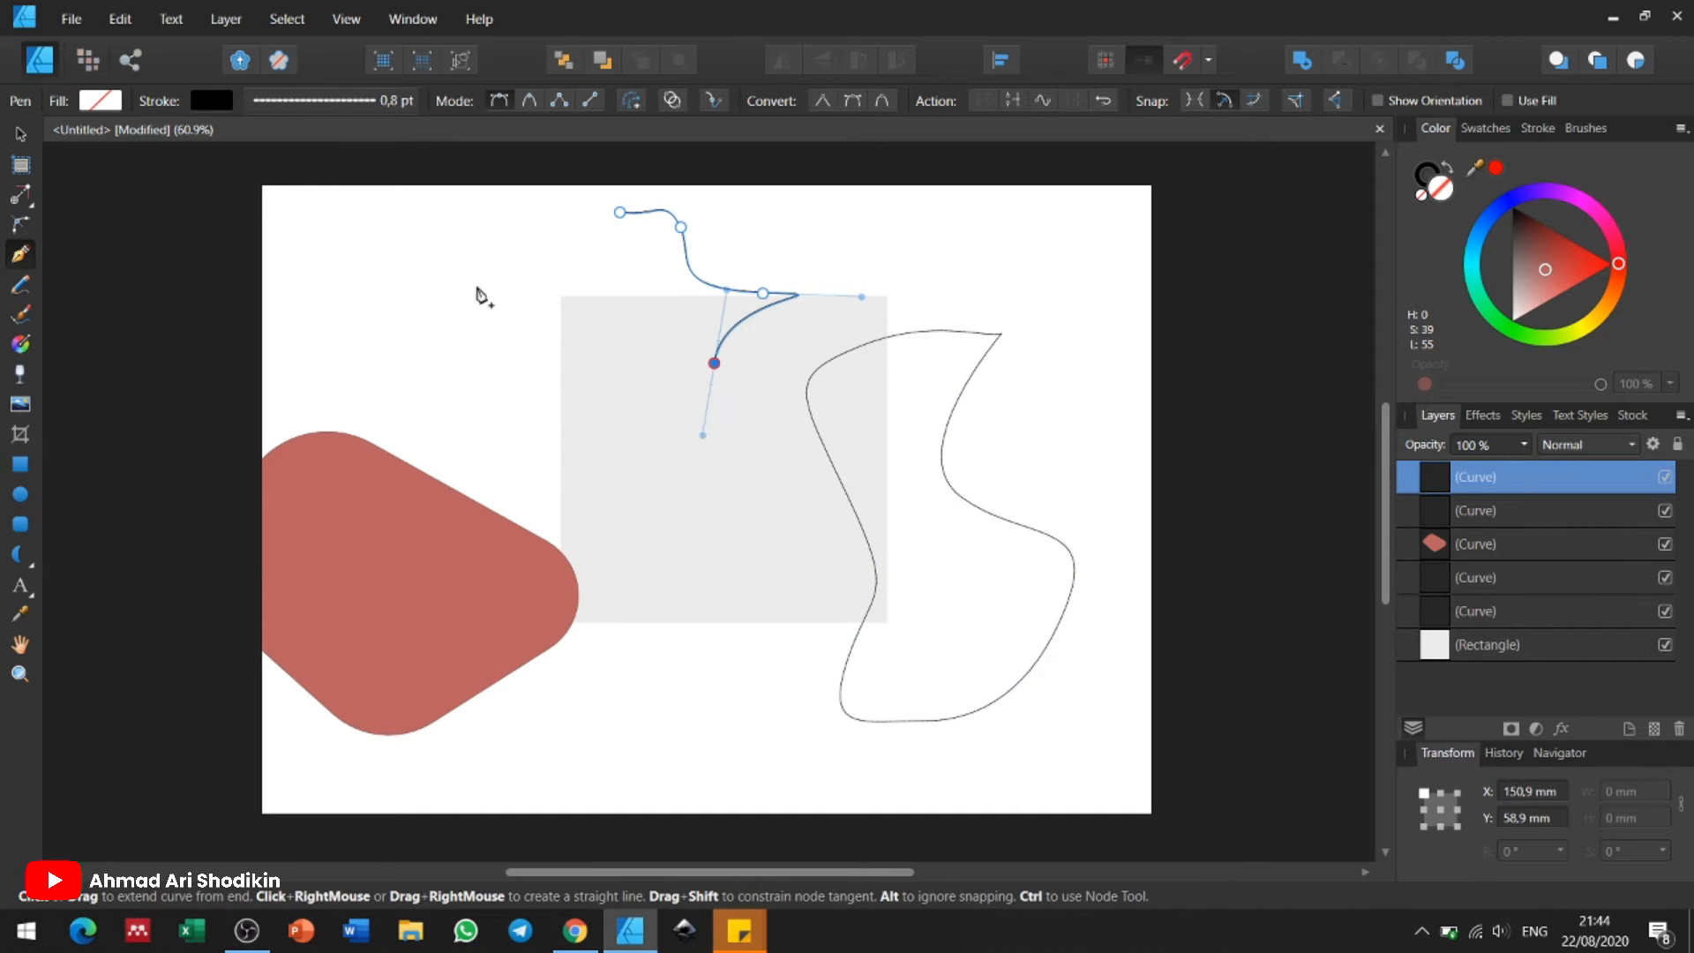
Step: Set the open curve's stroke width to 11.7 pt and switch its line style to textured brush
{"action": "left_click", "coordinate": [351, 102]}
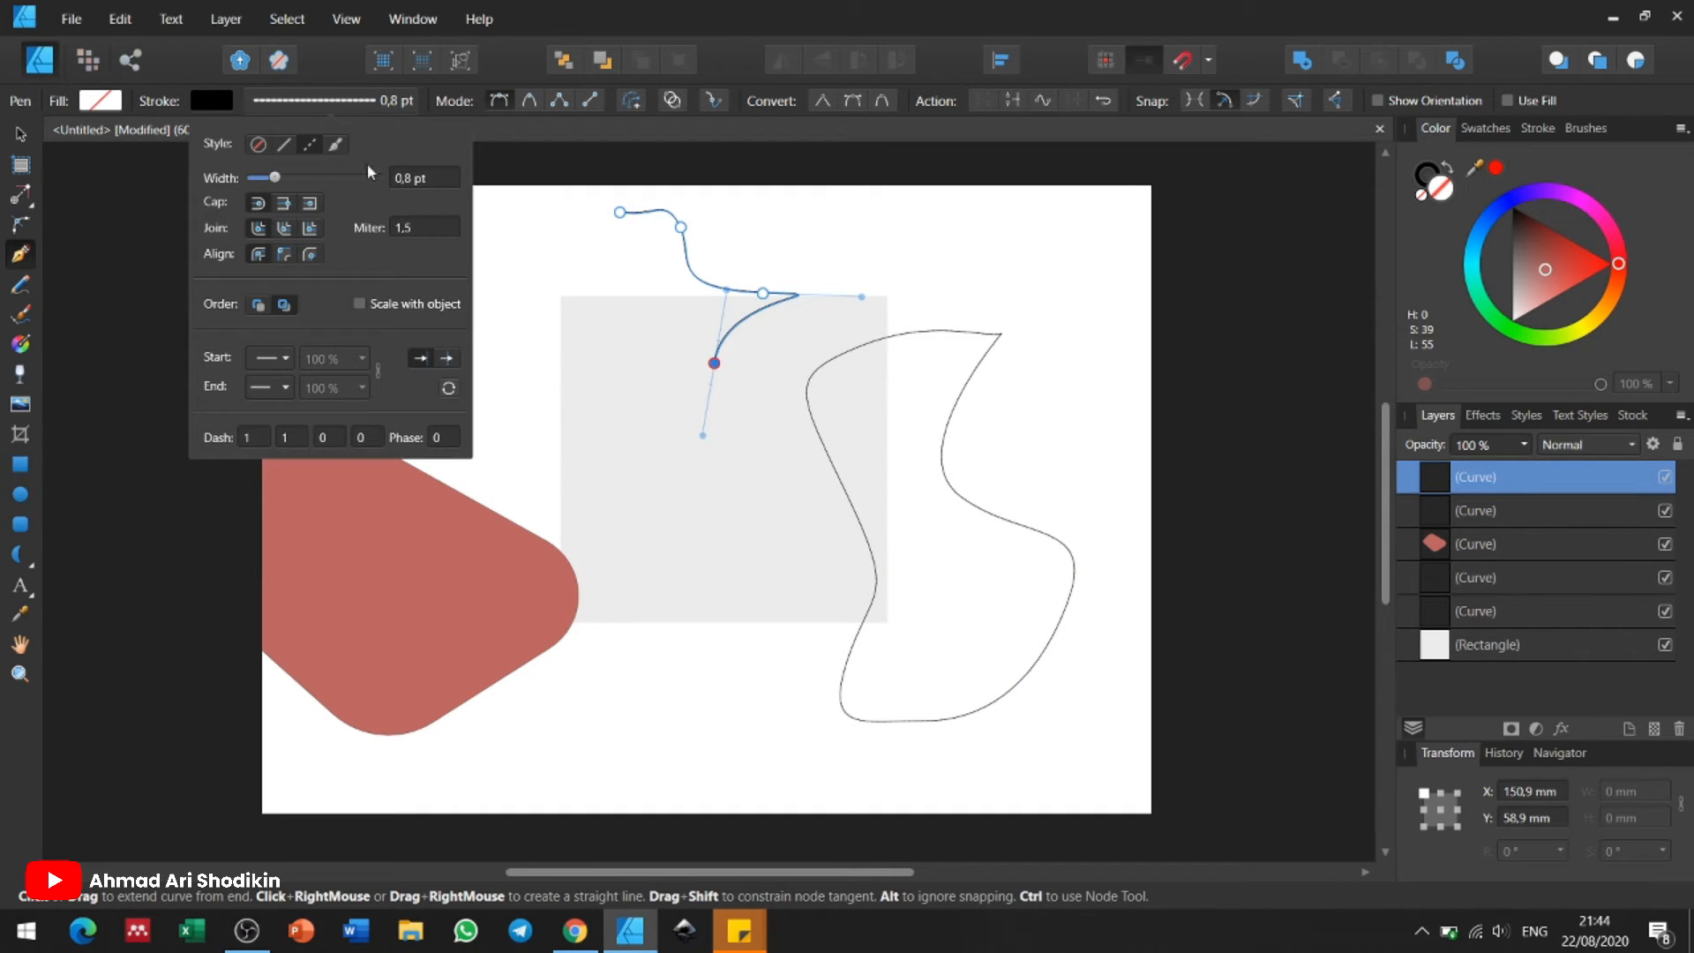
{"action": "mouse_move", "coordinate": [275, 180]}
{"action": "left_mouse_down"}
{"action": "mouse_move", "coordinate": [328, 182]}
{"action": "mouse_move", "coordinate": [311, 196]}
{"action": "left_mouse_up"}
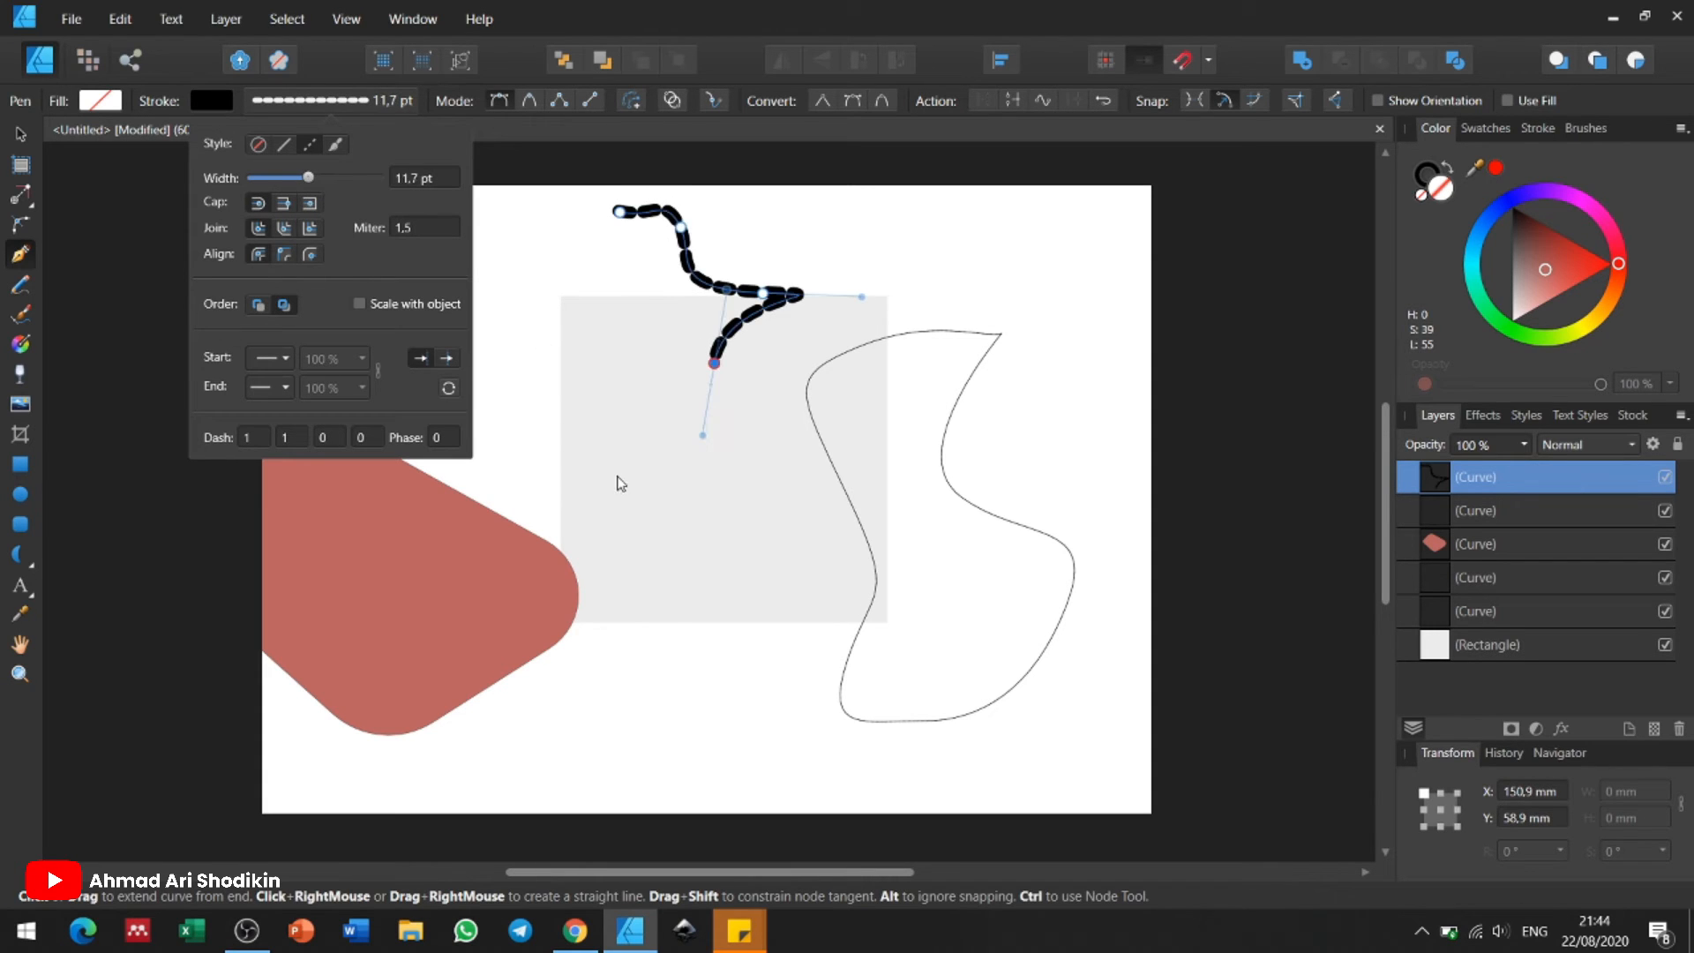
{"action": "left_click", "coordinate": [339, 144]}
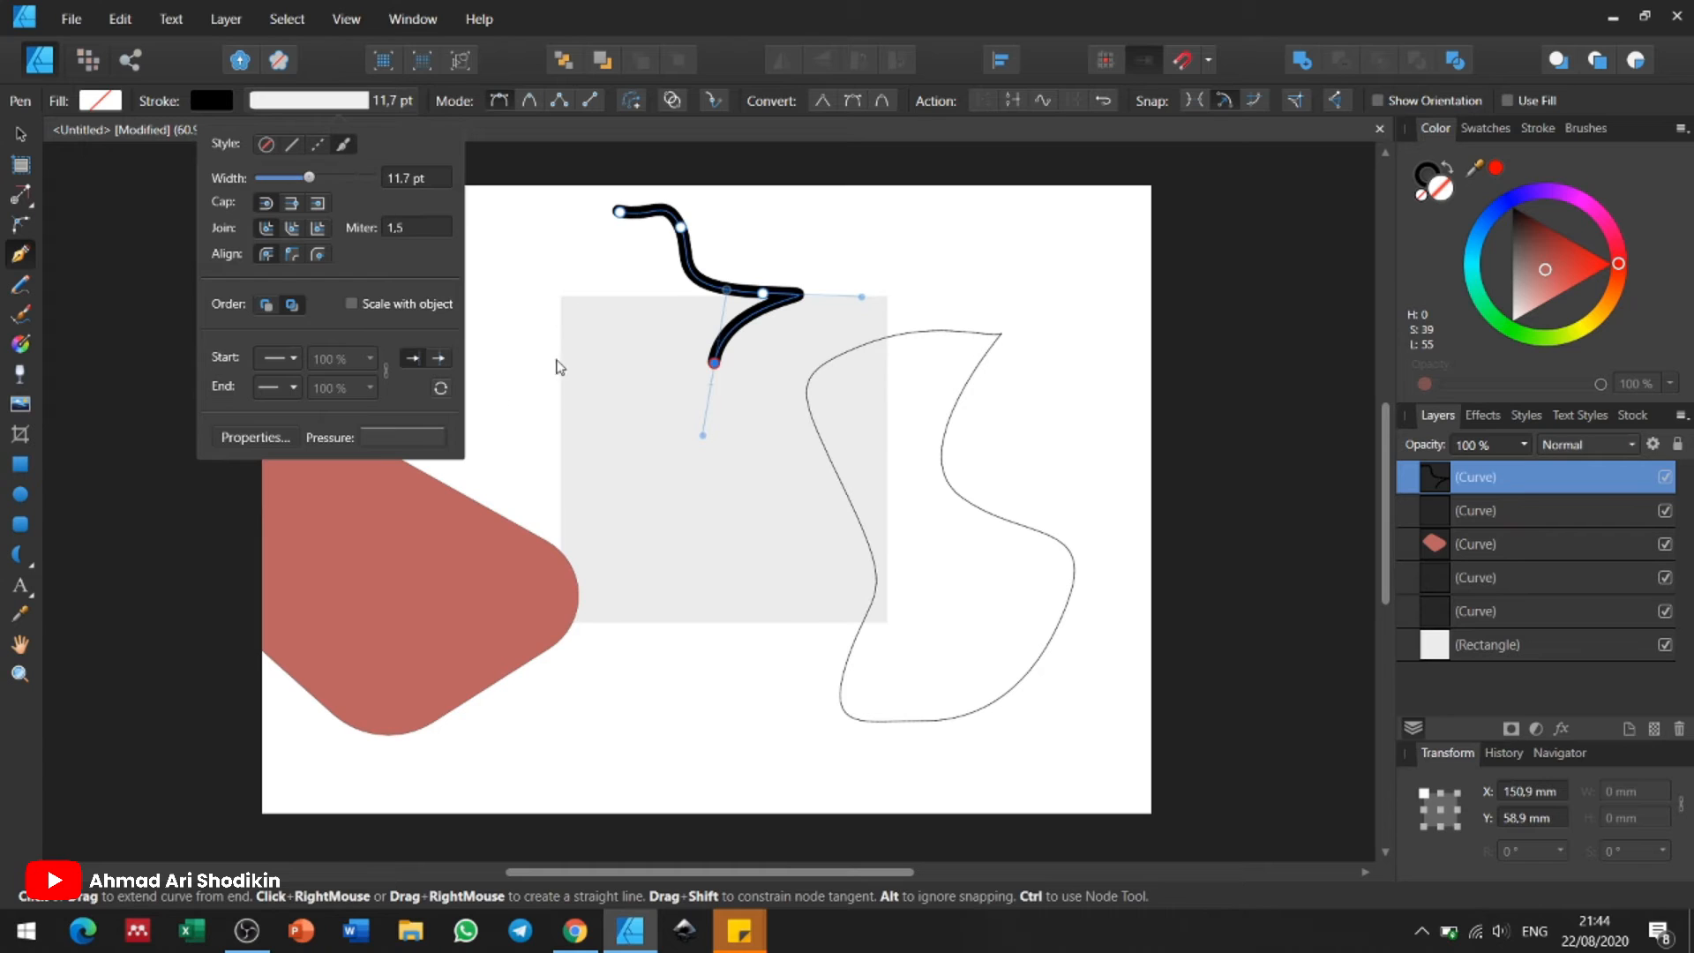
Step: Extend the open curve with two smooth nodes down past the grey square's lower edge and set its stroke width to 2.4 pt
{"action": "left_click_drag", "start_coordinate": [597, 418], "coordinate": [648, 510]}
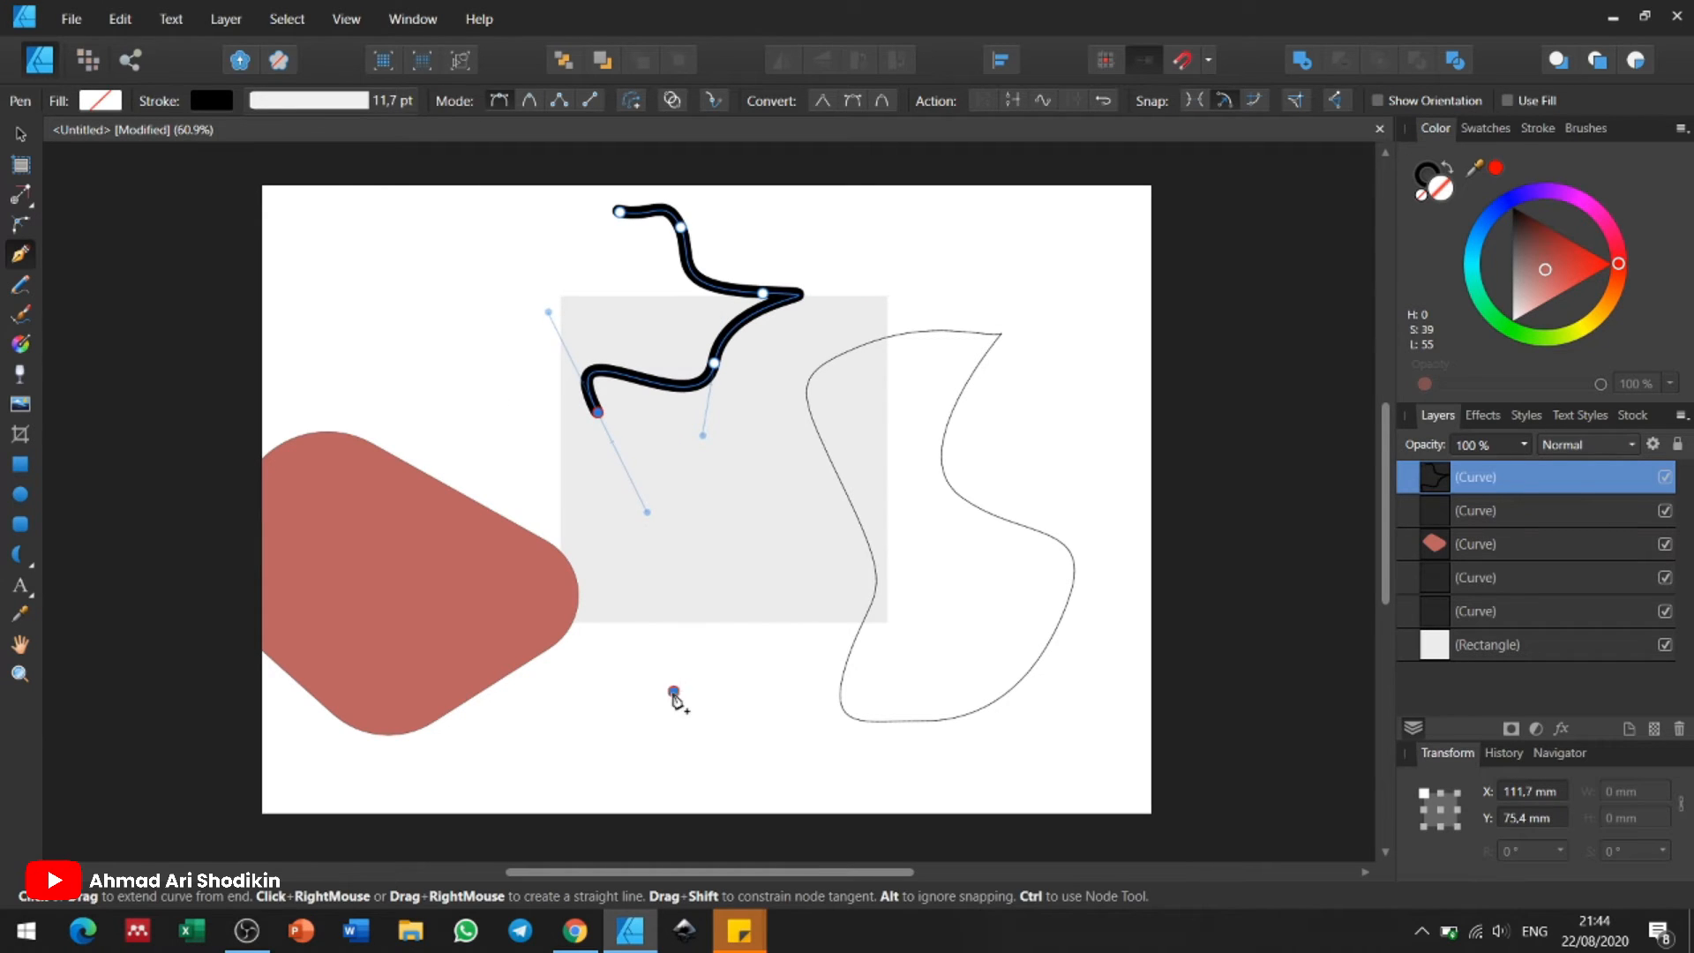
{"action": "left_click_drag", "start_coordinate": [673, 692], "coordinate": [769, 680]}
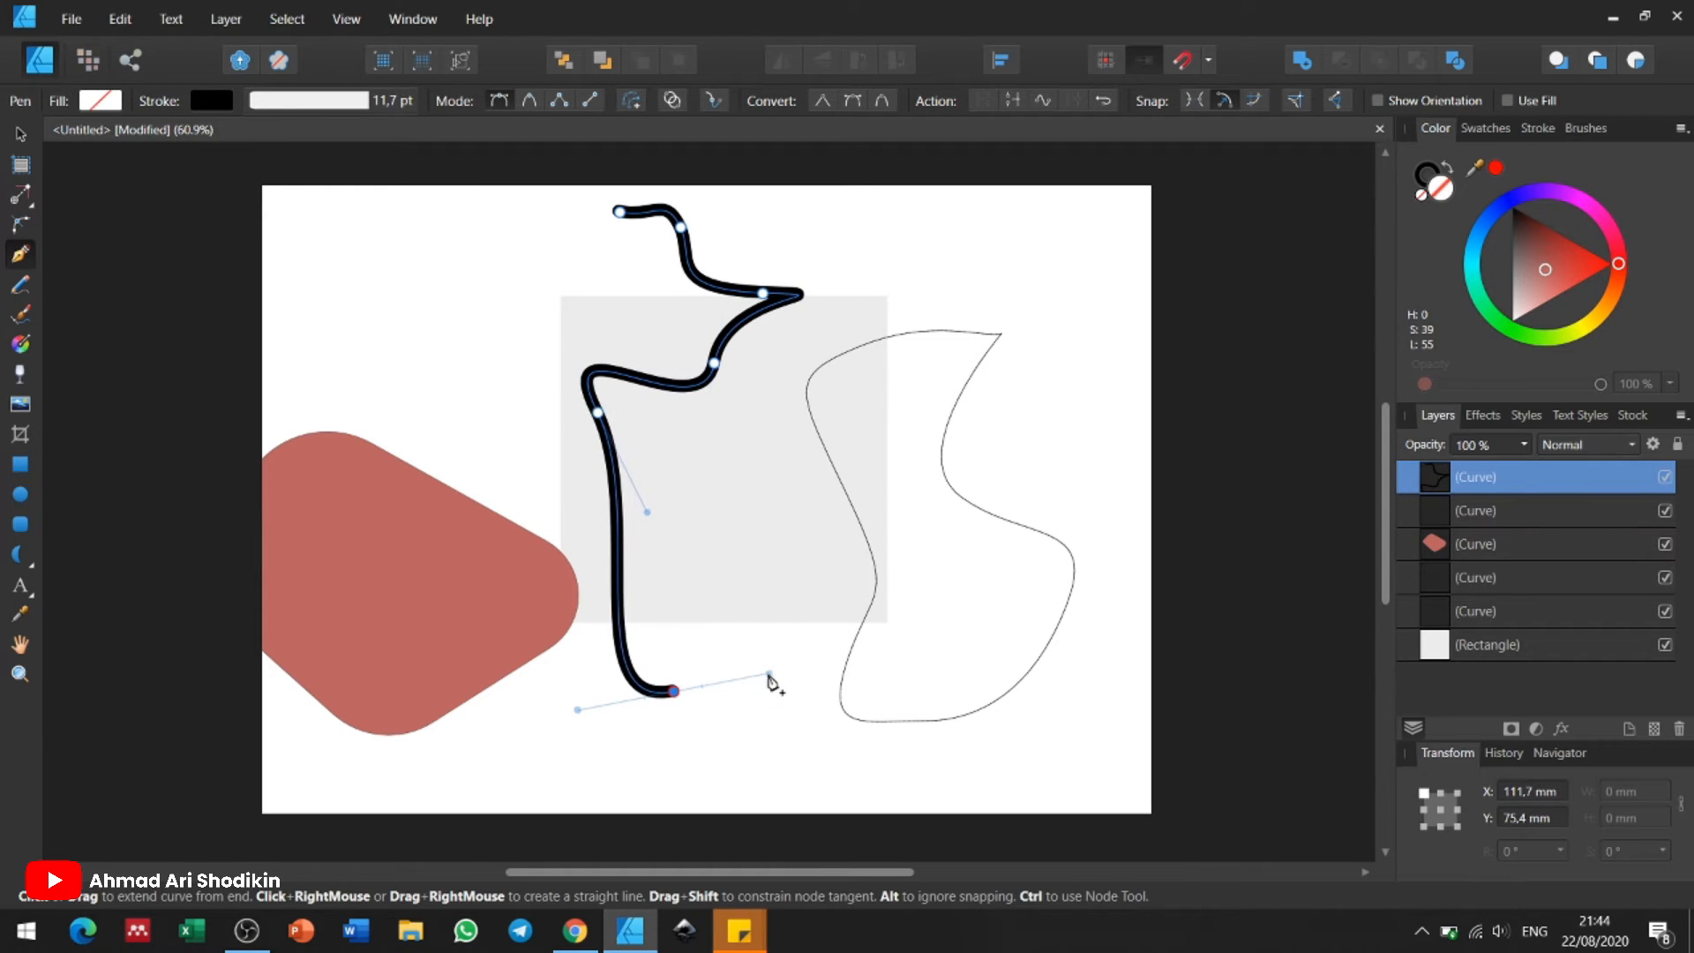
{"action": "left_click", "coordinate": [333, 112]}
{"action": "mouse_move", "coordinate": [318, 177]}
{"action": "left_mouse_down"}
{"action": "mouse_move", "coordinate": [292, 186]}
{"action": "mouse_move", "coordinate": [284, 150]}
{"action": "left_mouse_up"}
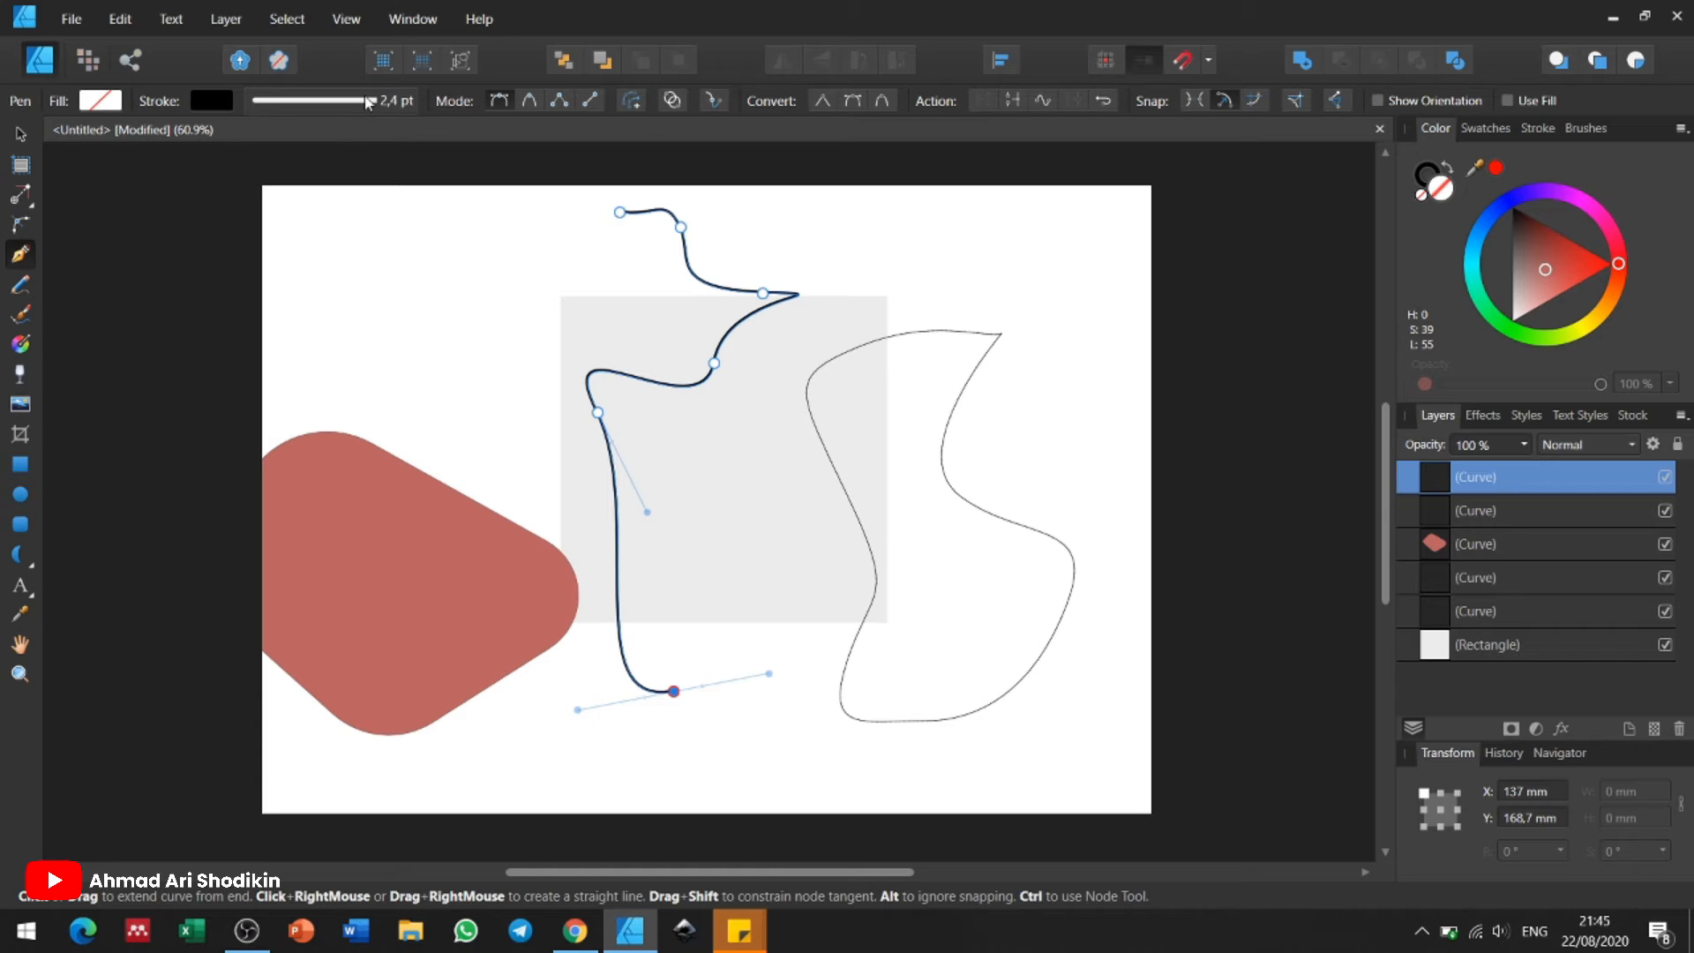
Step: Draw thick freehand lines with the Pencil tool: a hook above the red shape, plus a zigzag and an arc over the wavy curve
{"action": "left_click", "coordinate": [19, 285]}
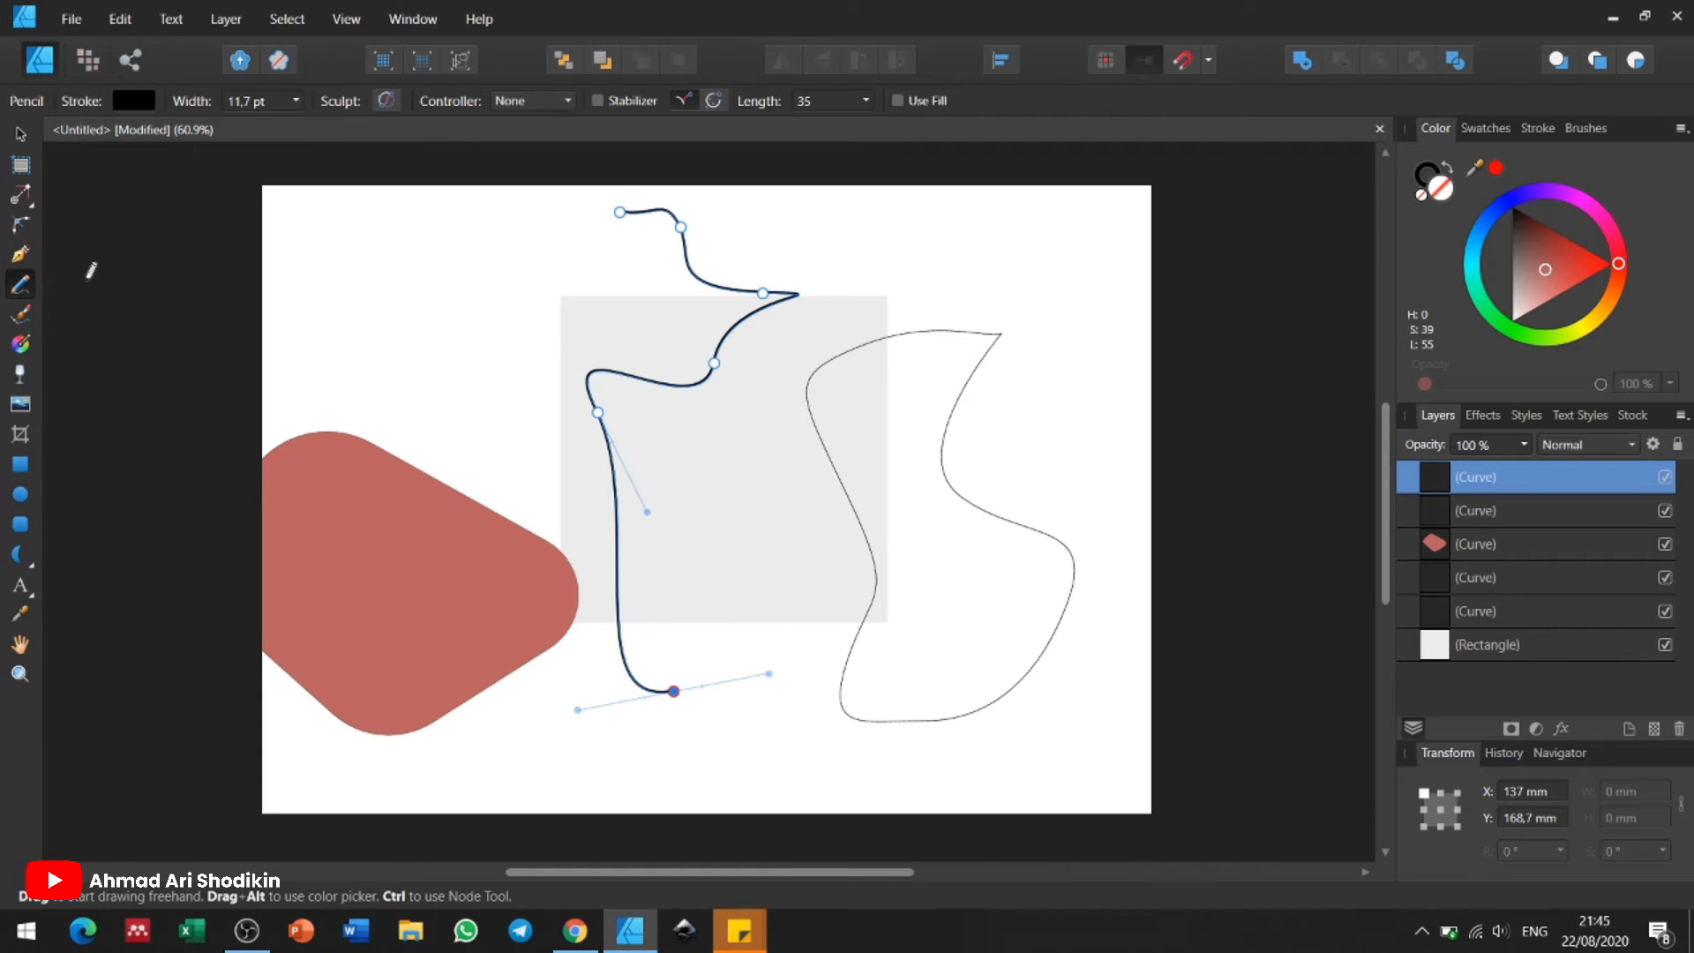
{"action": "mouse_move", "coordinate": [487, 254]}
{"action": "left_mouse_down"}
{"action": "mouse_move", "coordinate": [353, 293]}
{"action": "mouse_move", "coordinate": [385, 392]}
{"action": "mouse_move", "coordinate": [472, 361]}
{"action": "mouse_move", "coordinate": [504, 439]}
{"action": "left_mouse_up"}
{"action": "mouse_move", "coordinate": [912, 515]}
{"action": "left_mouse_down"}
{"action": "mouse_move", "coordinate": [953, 496]}
{"action": "mouse_move", "coordinate": [991, 287]}
{"action": "mouse_move", "coordinate": [1090, 600]}
{"action": "mouse_move", "coordinate": [1136, 683]}
{"action": "left_mouse_up"}
{"action": "mouse_move", "coordinate": [999, 446]}
{"action": "left_mouse_down"}
{"action": "mouse_move", "coordinate": [1102, 421]}
{"action": "mouse_move", "coordinate": [1013, 693]}
{"action": "left_mouse_up"}
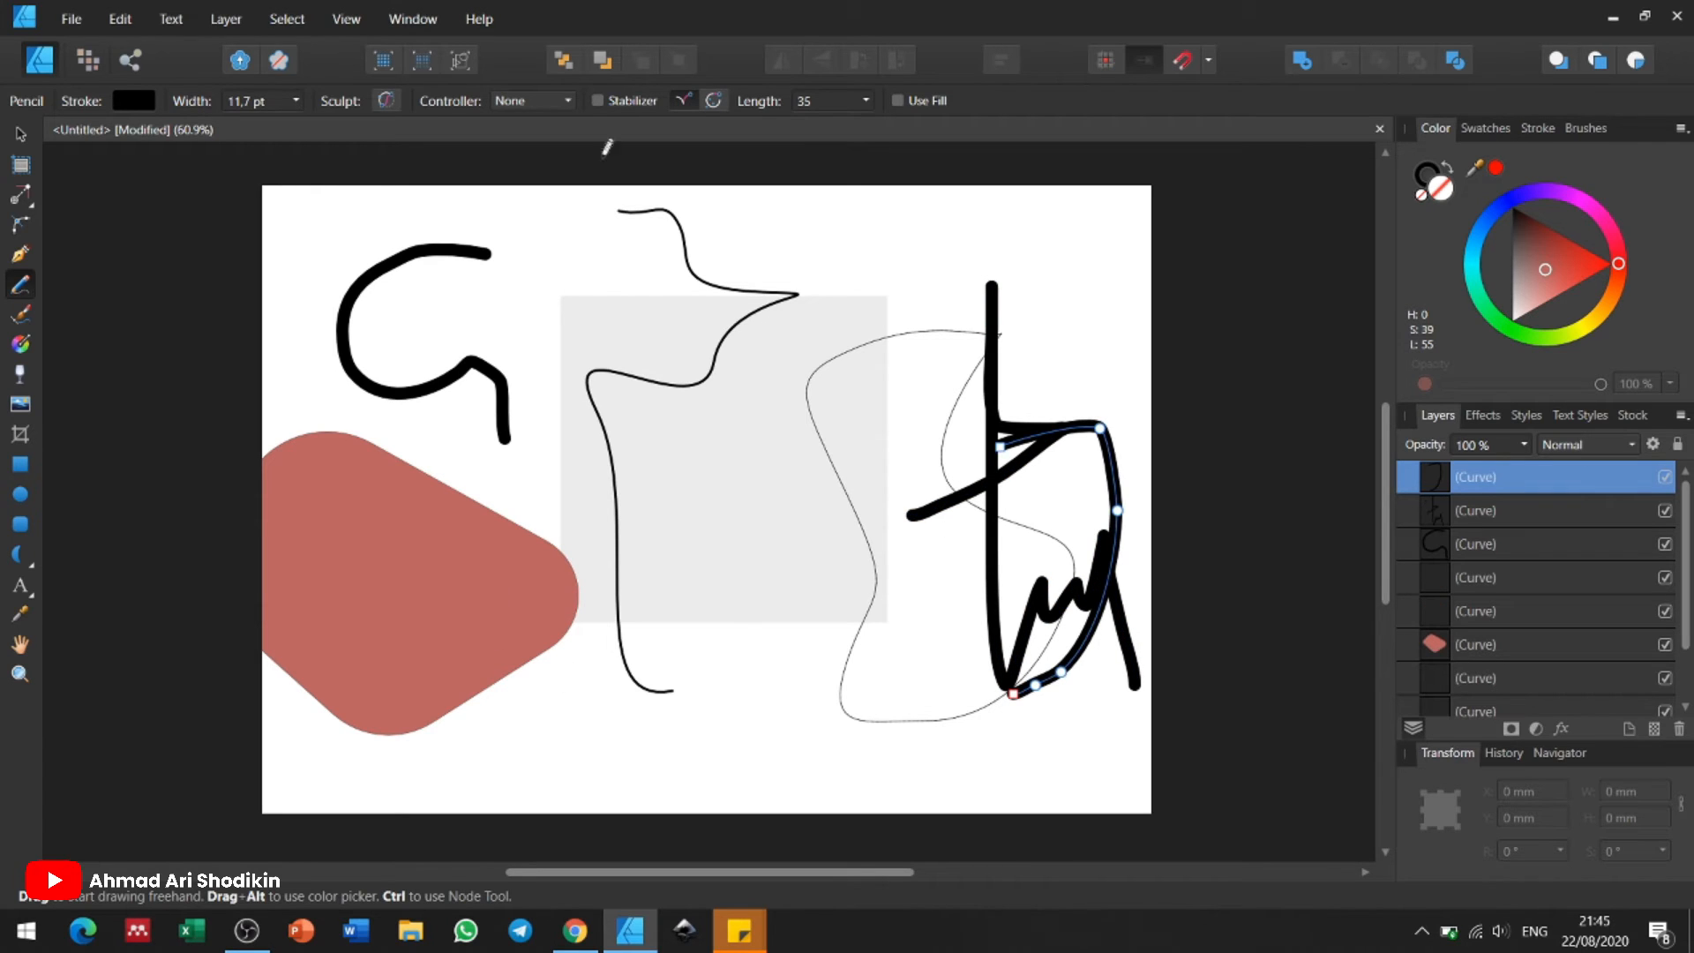
Step: Set the freehand arc's width to 1.8 pt and draw an angled pencil line from inside the hook towards the grey square's upper-left corner
{"action": "left_click", "coordinate": [296, 101]}
{"action": "left_click_drag", "start_coordinate": [296, 134], "coordinate": [269, 128]}
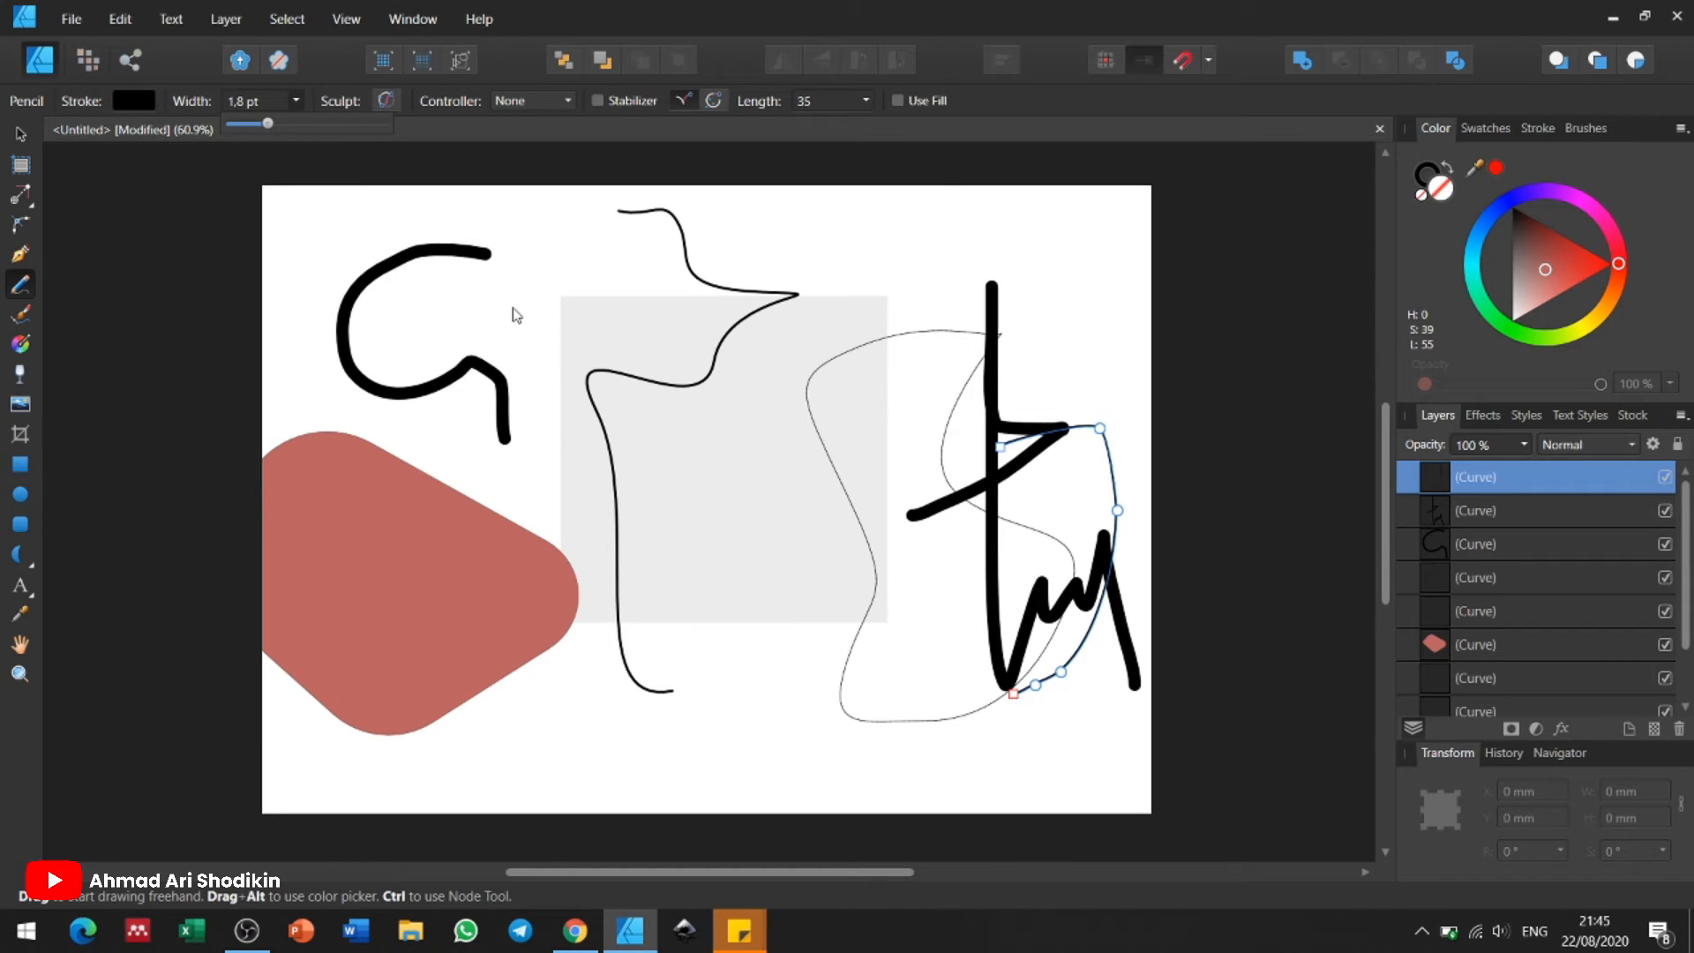
{"action": "mouse_move", "coordinate": [452, 314]}
{"action": "left_mouse_down"}
{"action": "mouse_move", "coordinate": [584, 295]}
{"action": "mouse_move", "coordinate": [578, 223]}
{"action": "left_mouse_up"}
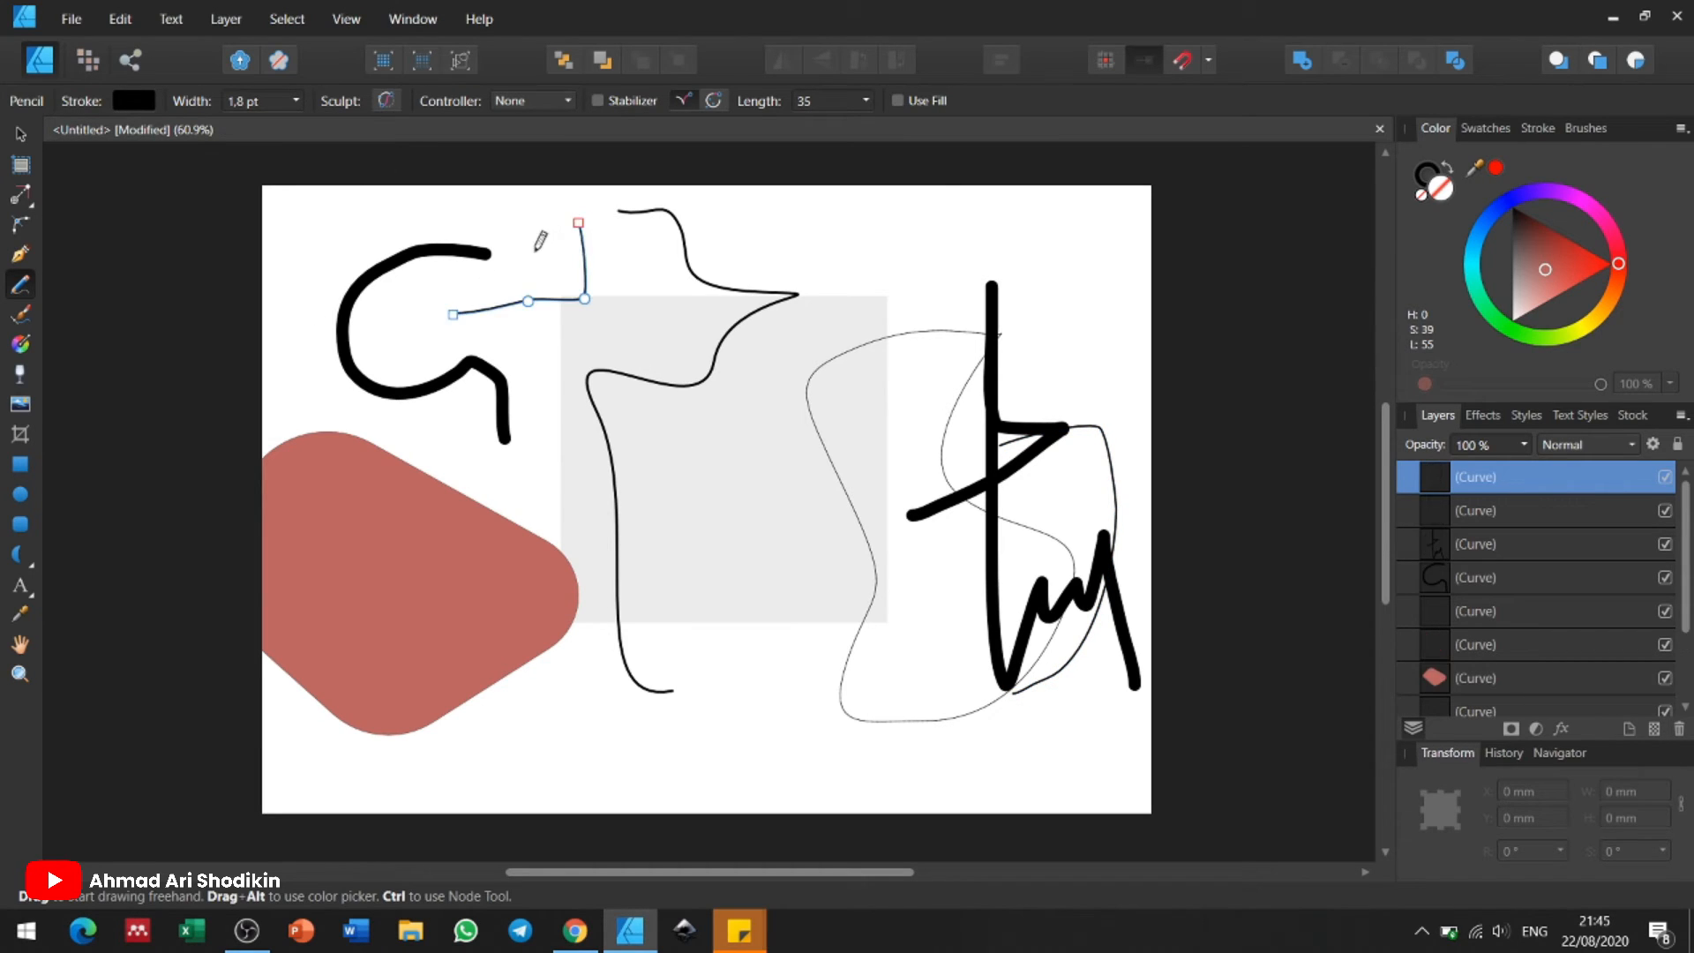
Step: Set the angled pencil line's width to 16 pt and draw another angular line across the grey square's lower edge
{"action": "left_click_drag", "start_coordinate": [299, 125], "coordinate": [338, 125]}
{"action": "mouse_move", "coordinate": [565, 733]}
{"action": "left_mouse_down"}
{"action": "mouse_move", "coordinate": [735, 714]}
{"action": "mouse_move", "coordinate": [734, 540]}
{"action": "left_mouse_up"}
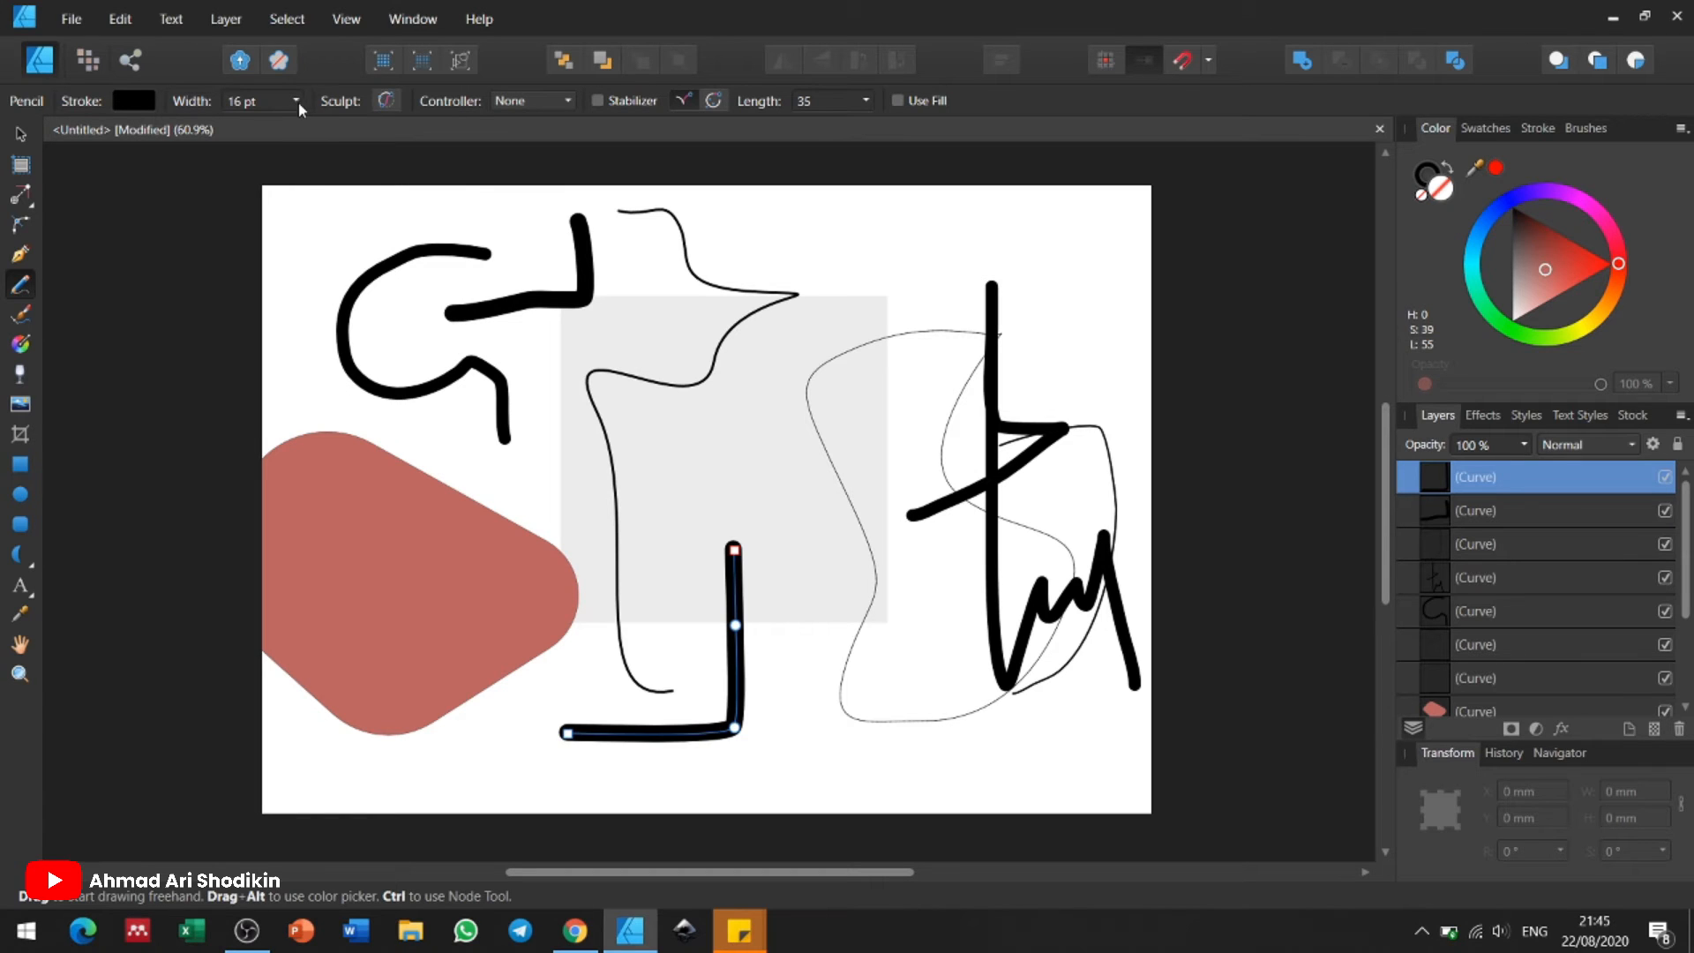
Step: Paint freehand strokes with the Vector Brush at 10.2 px: across the red shape, looping over the grey square, and above the wavy curve
{"action": "left_click", "coordinate": [21, 315]}
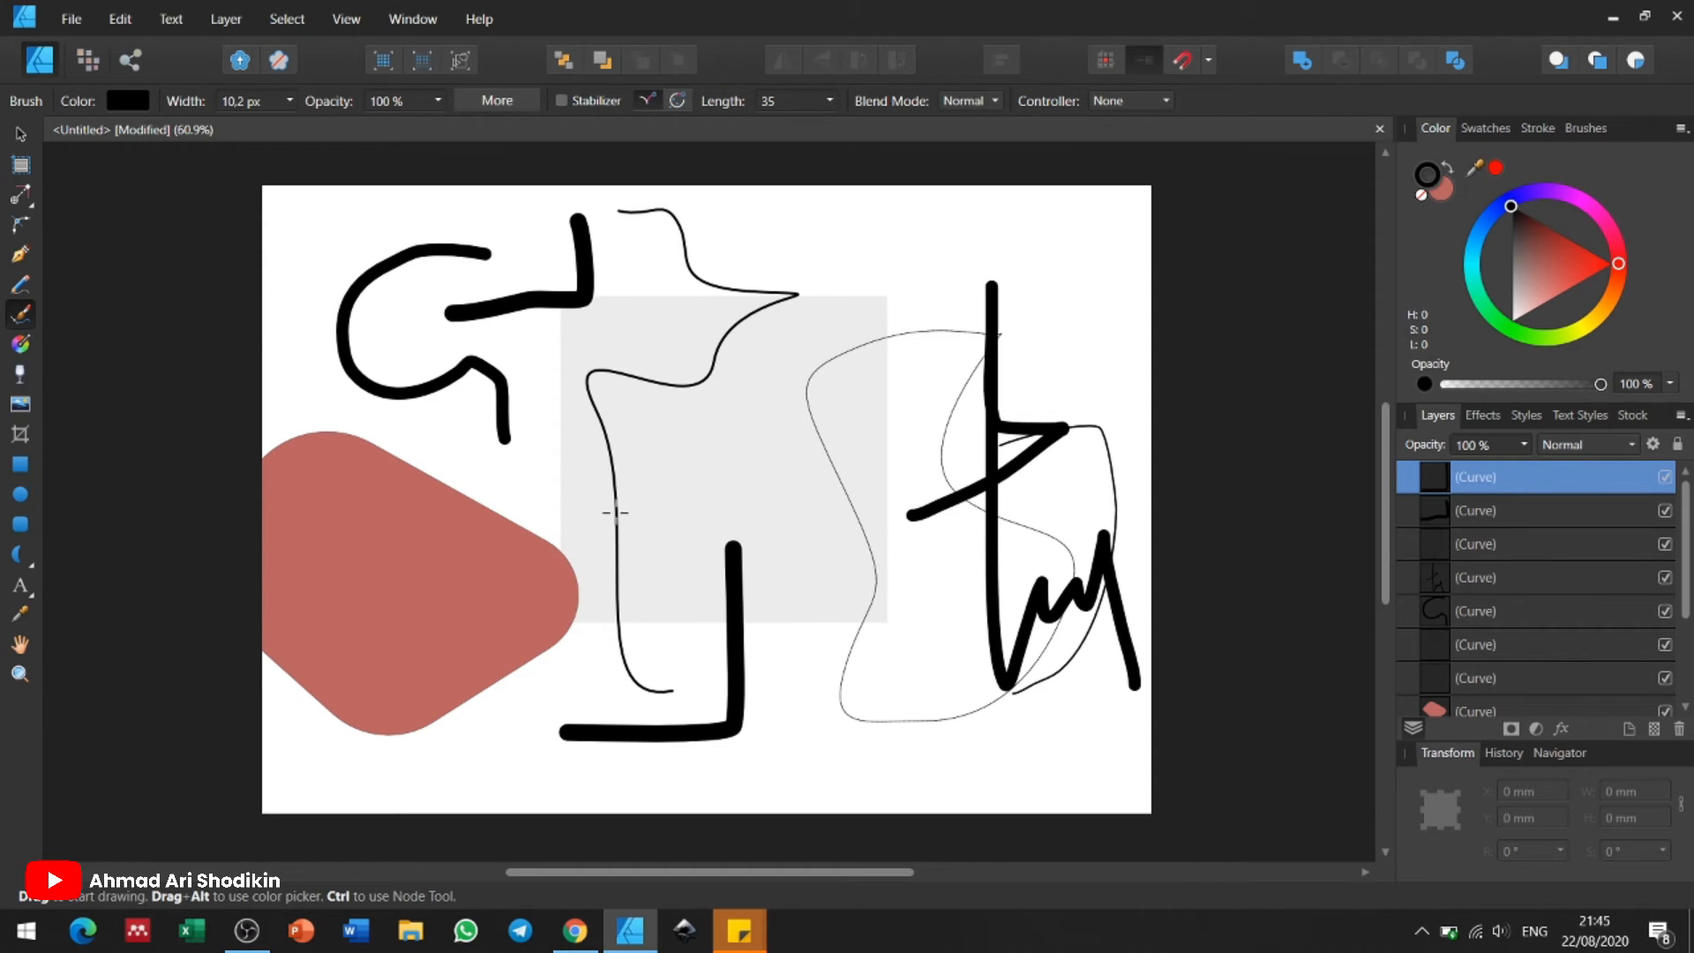
{"action": "left_click_drag", "start_coordinate": [342, 579], "coordinate": [482, 628]}
{"action": "mouse_move", "coordinate": [529, 463]}
{"action": "left_mouse_down"}
{"action": "mouse_move", "coordinate": [602, 376]}
{"action": "mouse_move", "coordinate": [663, 447]}
{"action": "mouse_move", "coordinate": [649, 507]}
{"action": "mouse_move", "coordinate": [600, 548]}
{"action": "mouse_move", "coordinate": [682, 696]}
{"action": "mouse_move", "coordinate": [689, 544]}
{"action": "mouse_move", "coordinate": [723, 449]}
{"action": "mouse_move", "coordinate": [764, 424]}
{"action": "mouse_move", "coordinate": [765, 345]}
{"action": "mouse_move", "coordinate": [589, 377]}
{"action": "left_mouse_up"}
{"action": "left_click_drag", "start_coordinate": [524, 456], "coordinate": [529, 454]}
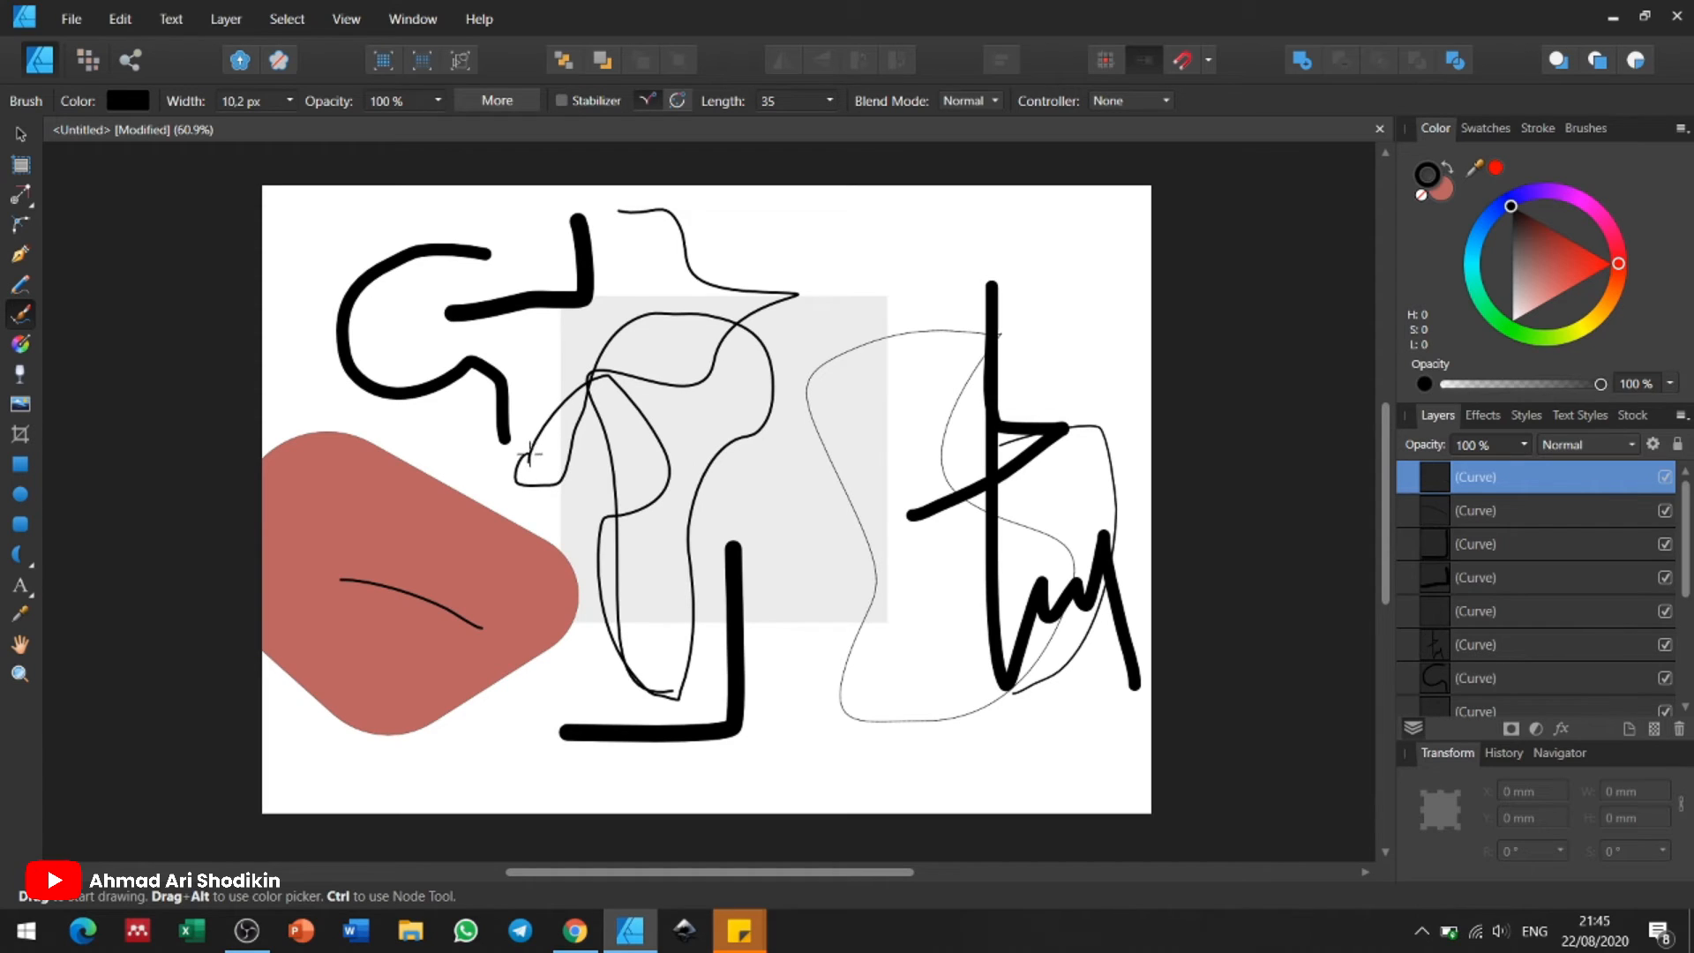
{"action": "mouse_move", "coordinate": [949, 240]}
{"action": "left_mouse_down"}
{"action": "mouse_move", "coordinate": [786, 223]}
{"action": "mouse_move", "coordinate": [891, 293]}
{"action": "left_mouse_up"}
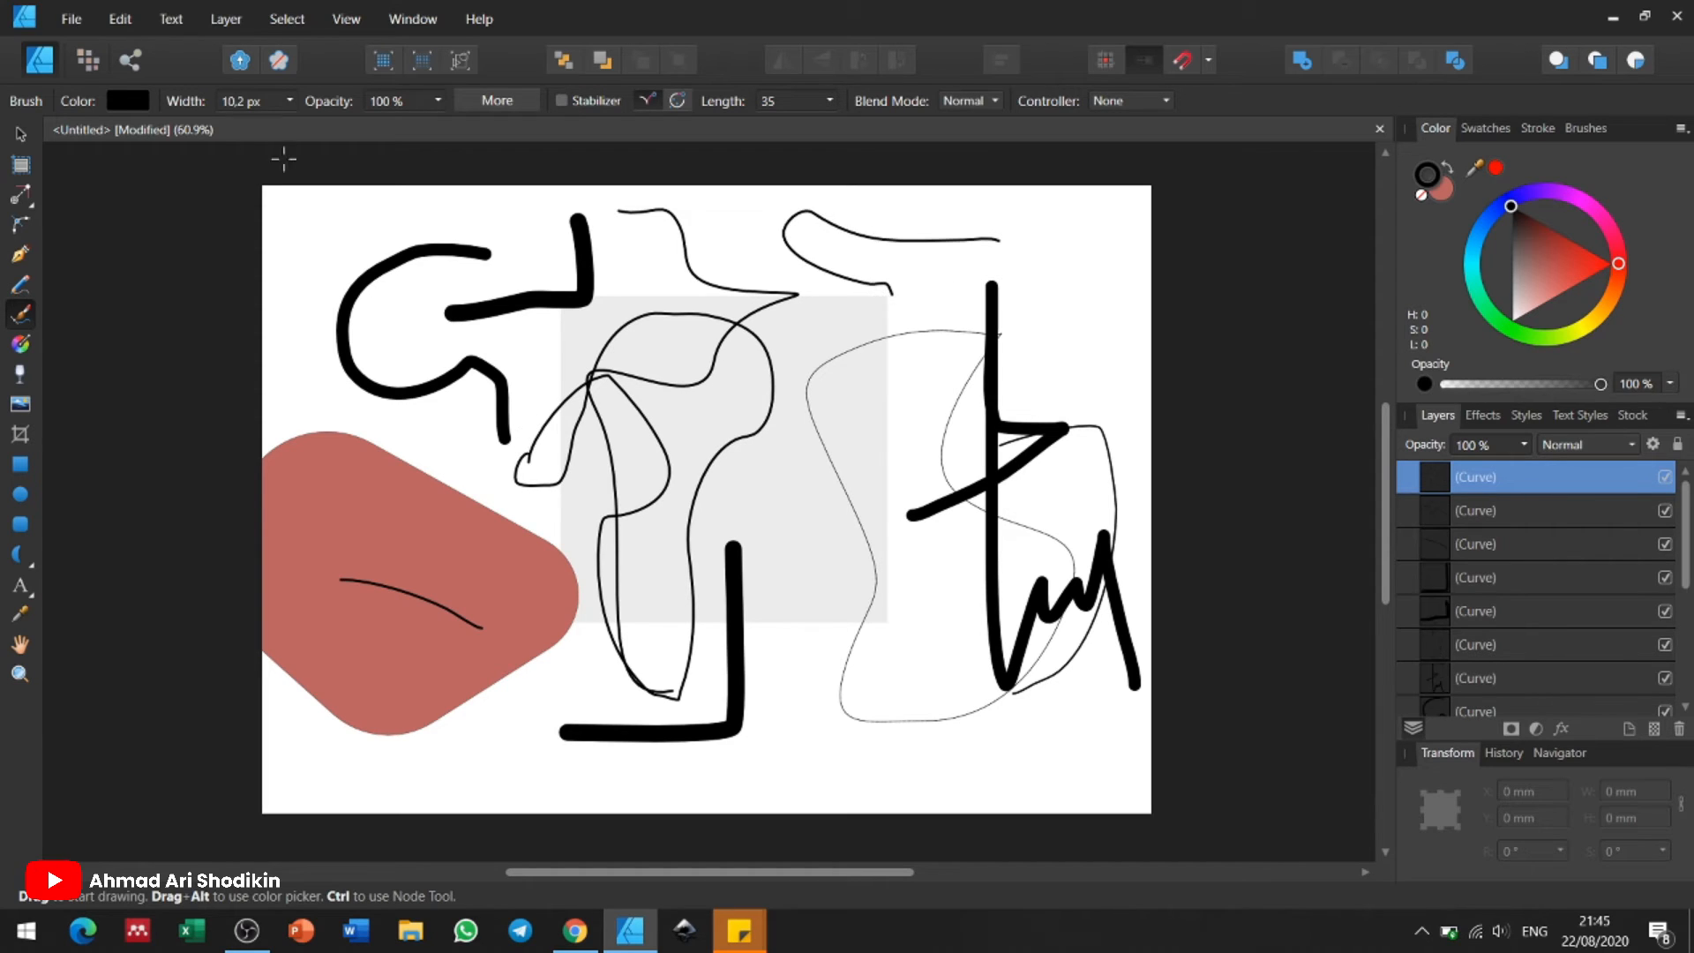
{"action": "left_click", "coordinate": [277, 104]}
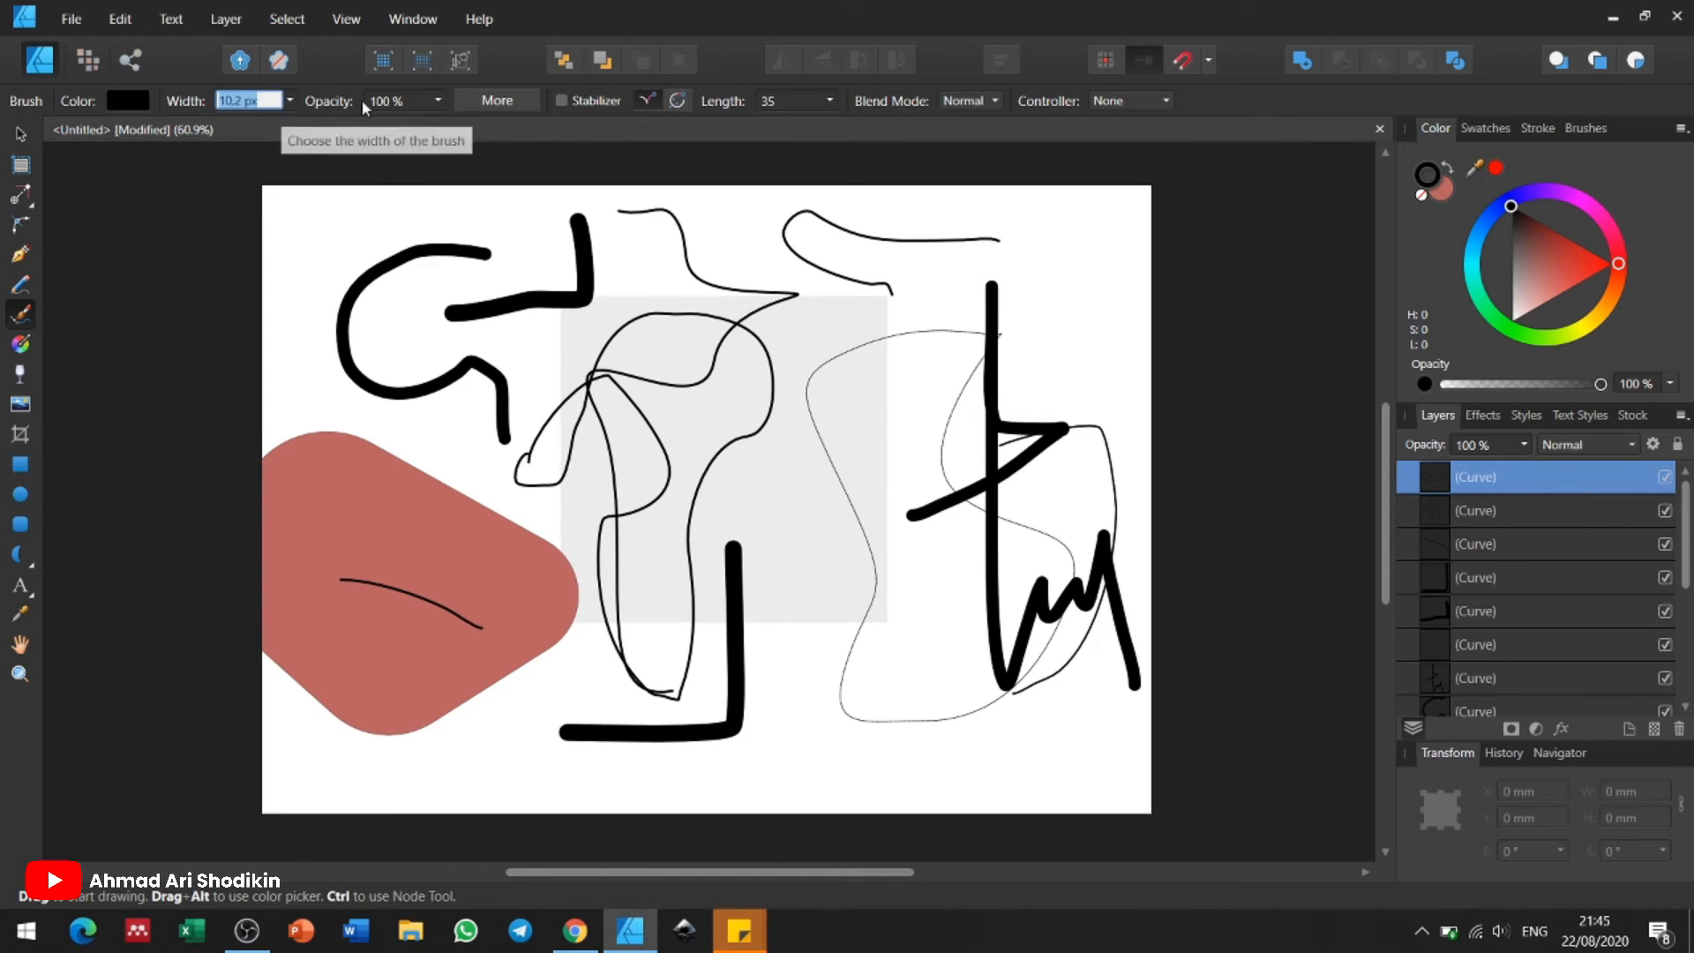
Step: Fill the brush curve above the wavy curve with a linear grey-to-white gradient, placing its white end at the curve's right tip
{"action": "left_click", "coordinate": [19, 345]}
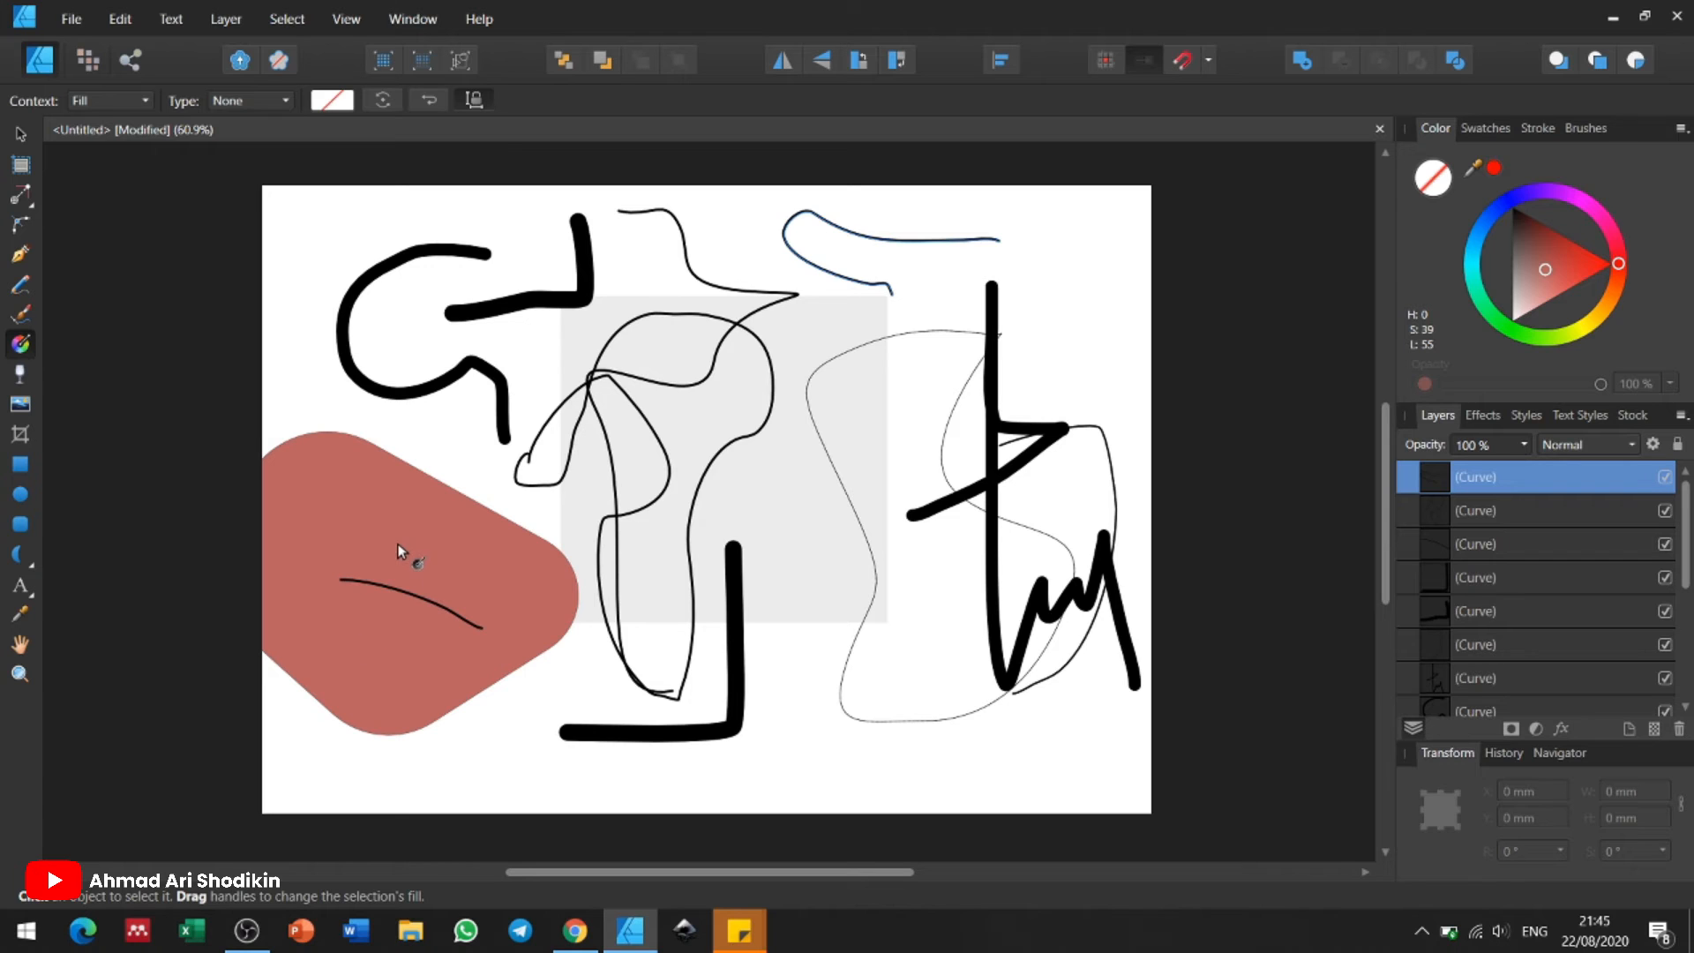
{"action": "left_click_drag", "start_coordinate": [401, 542], "coordinate": [559, 675]}
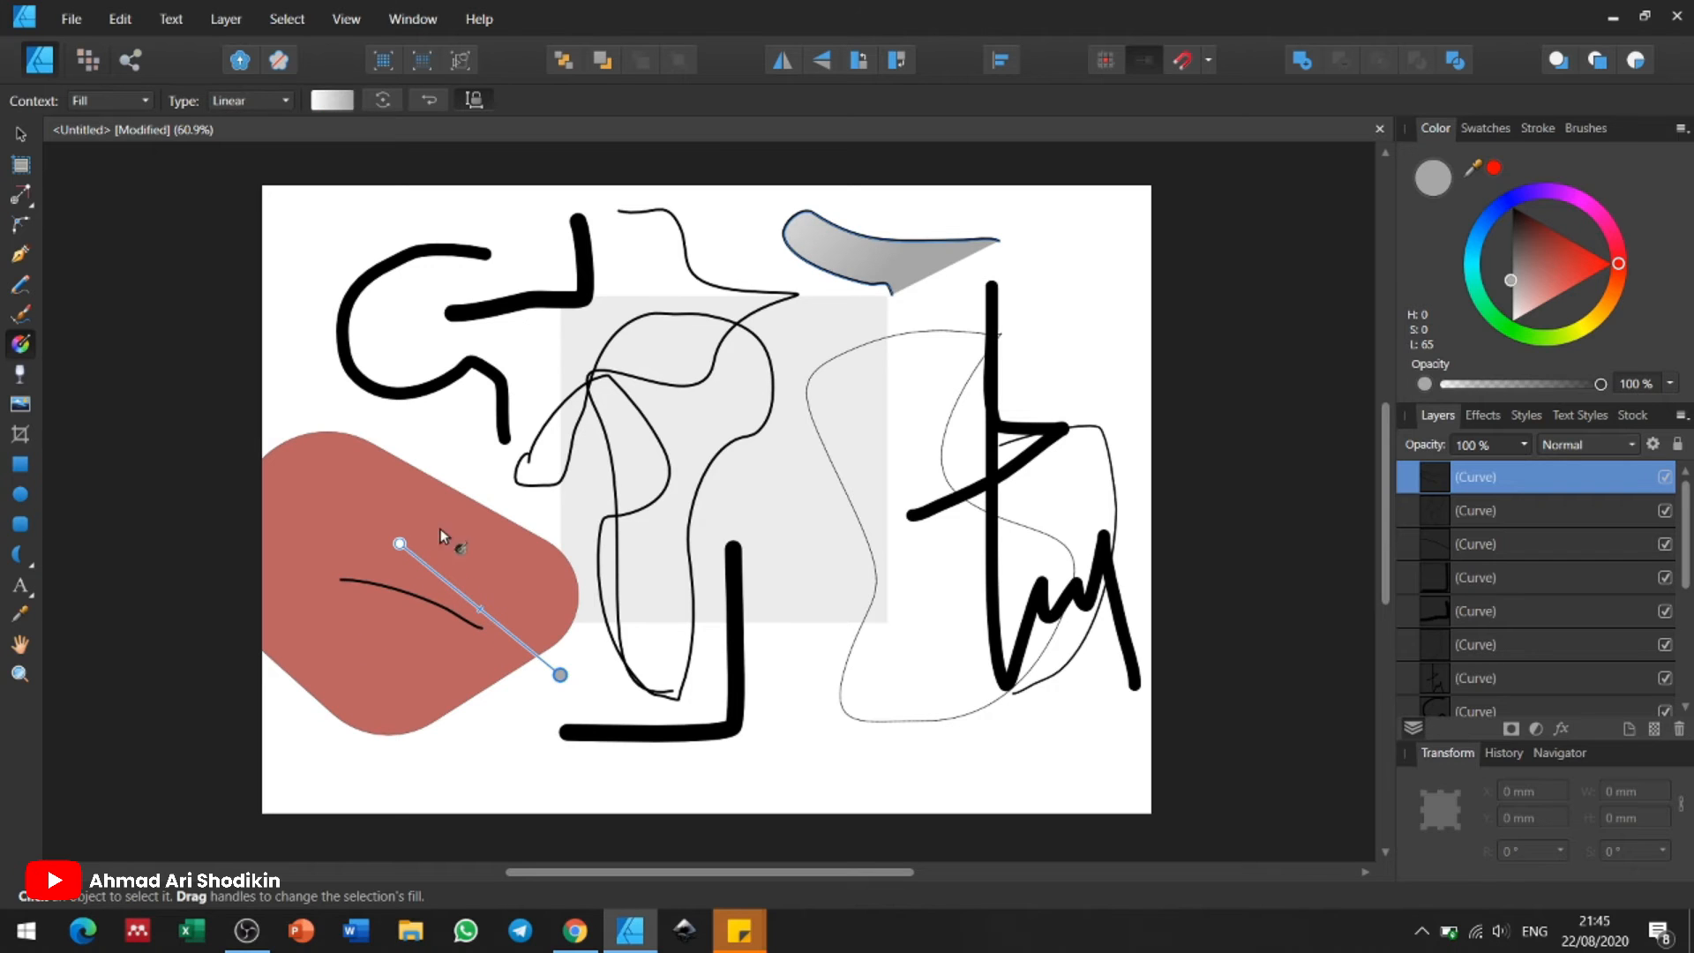
{"action": "left_click_drag", "start_coordinate": [401, 539], "coordinate": [1021, 260]}
{"action": "left_click_drag", "start_coordinate": [559, 674], "coordinate": [924, 325]}
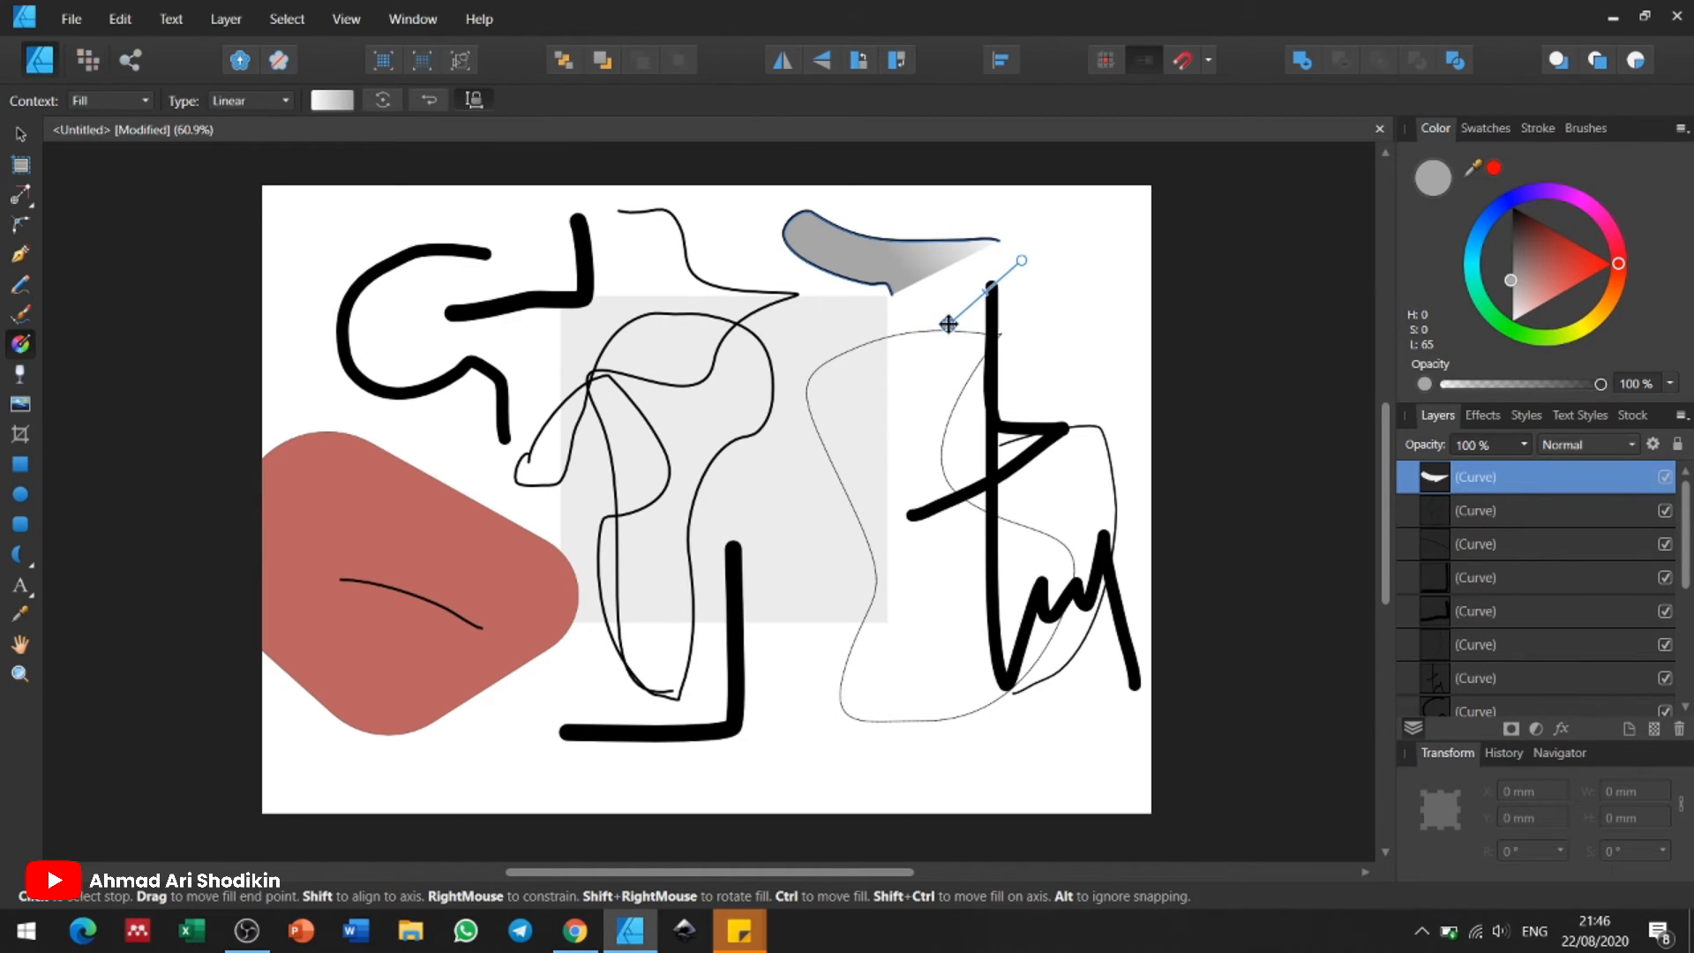
{"action": "mouse_move", "coordinate": [943, 323]}
{"action": "left_mouse_down"}
{"action": "mouse_move", "coordinate": [964, 265]}
{"action": "mouse_move", "coordinate": [900, 329]}
{"action": "mouse_move", "coordinate": [971, 255]}
{"action": "mouse_move", "coordinate": [943, 301]}
{"action": "left_mouse_up"}
{"action": "mouse_move", "coordinate": [1024, 264]}
{"action": "left_mouse_down"}
{"action": "mouse_move", "coordinate": [918, 256]}
{"action": "mouse_move", "coordinate": [993, 255]}
{"action": "left_mouse_up"}
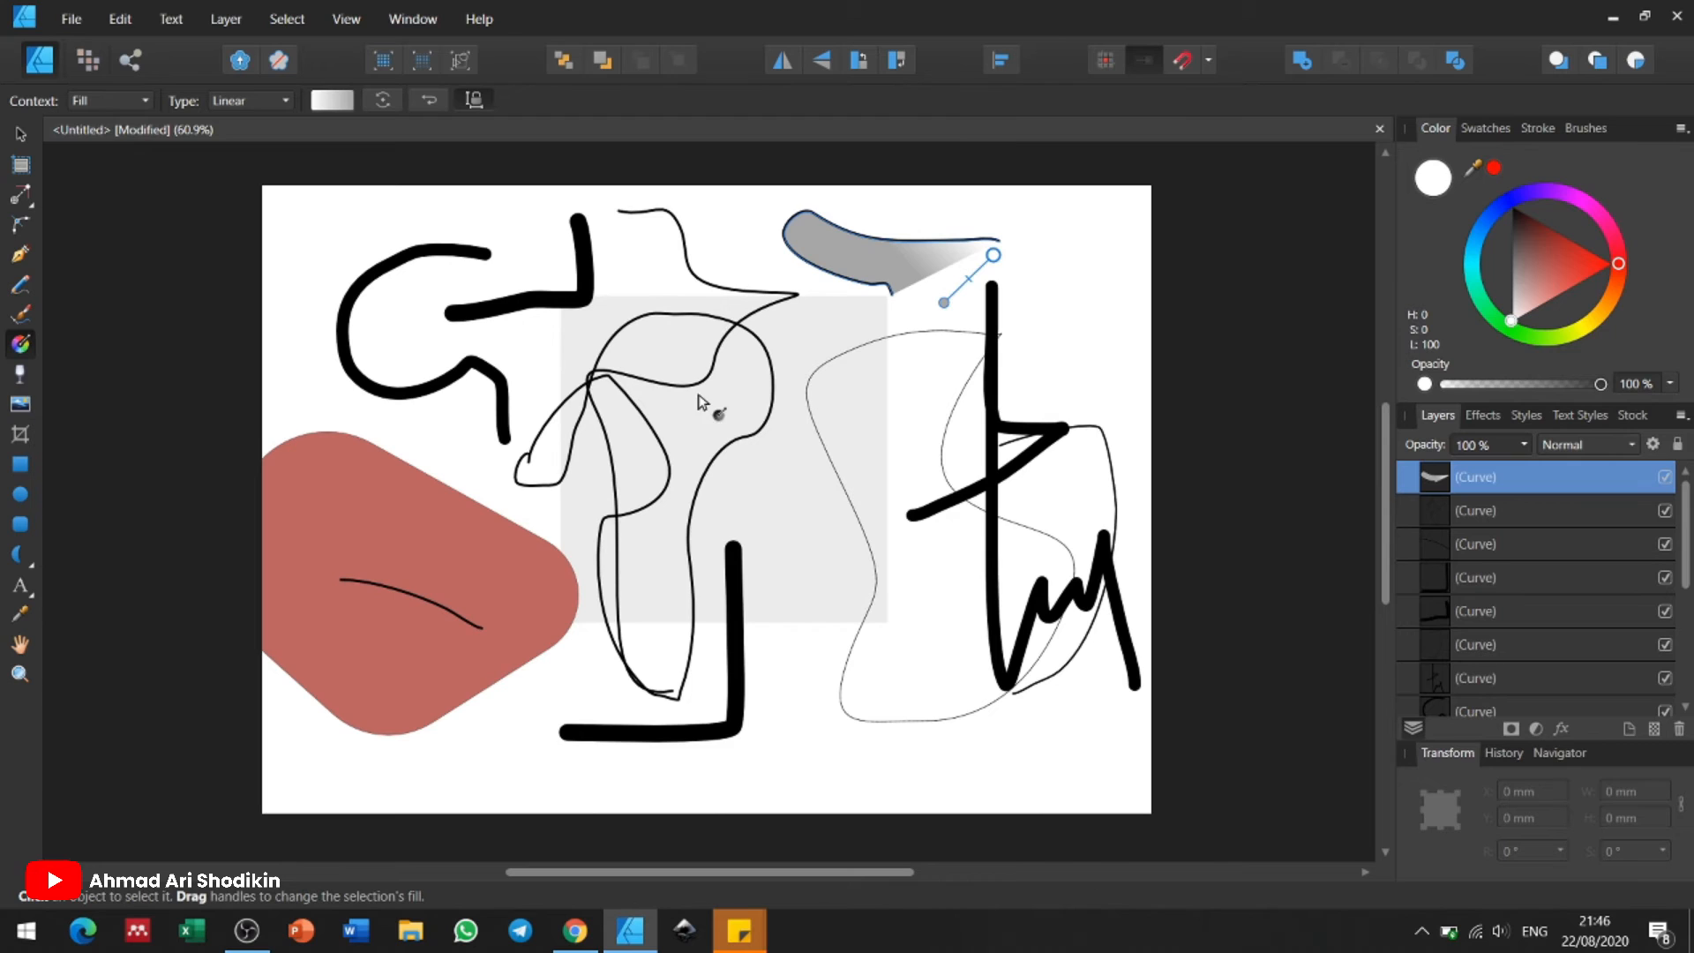
Step: Apply a linear transparency to the gradient-filled curve, positioned so that it fades towards the curve's right tip
{"action": "left_click", "coordinate": [21, 375]}
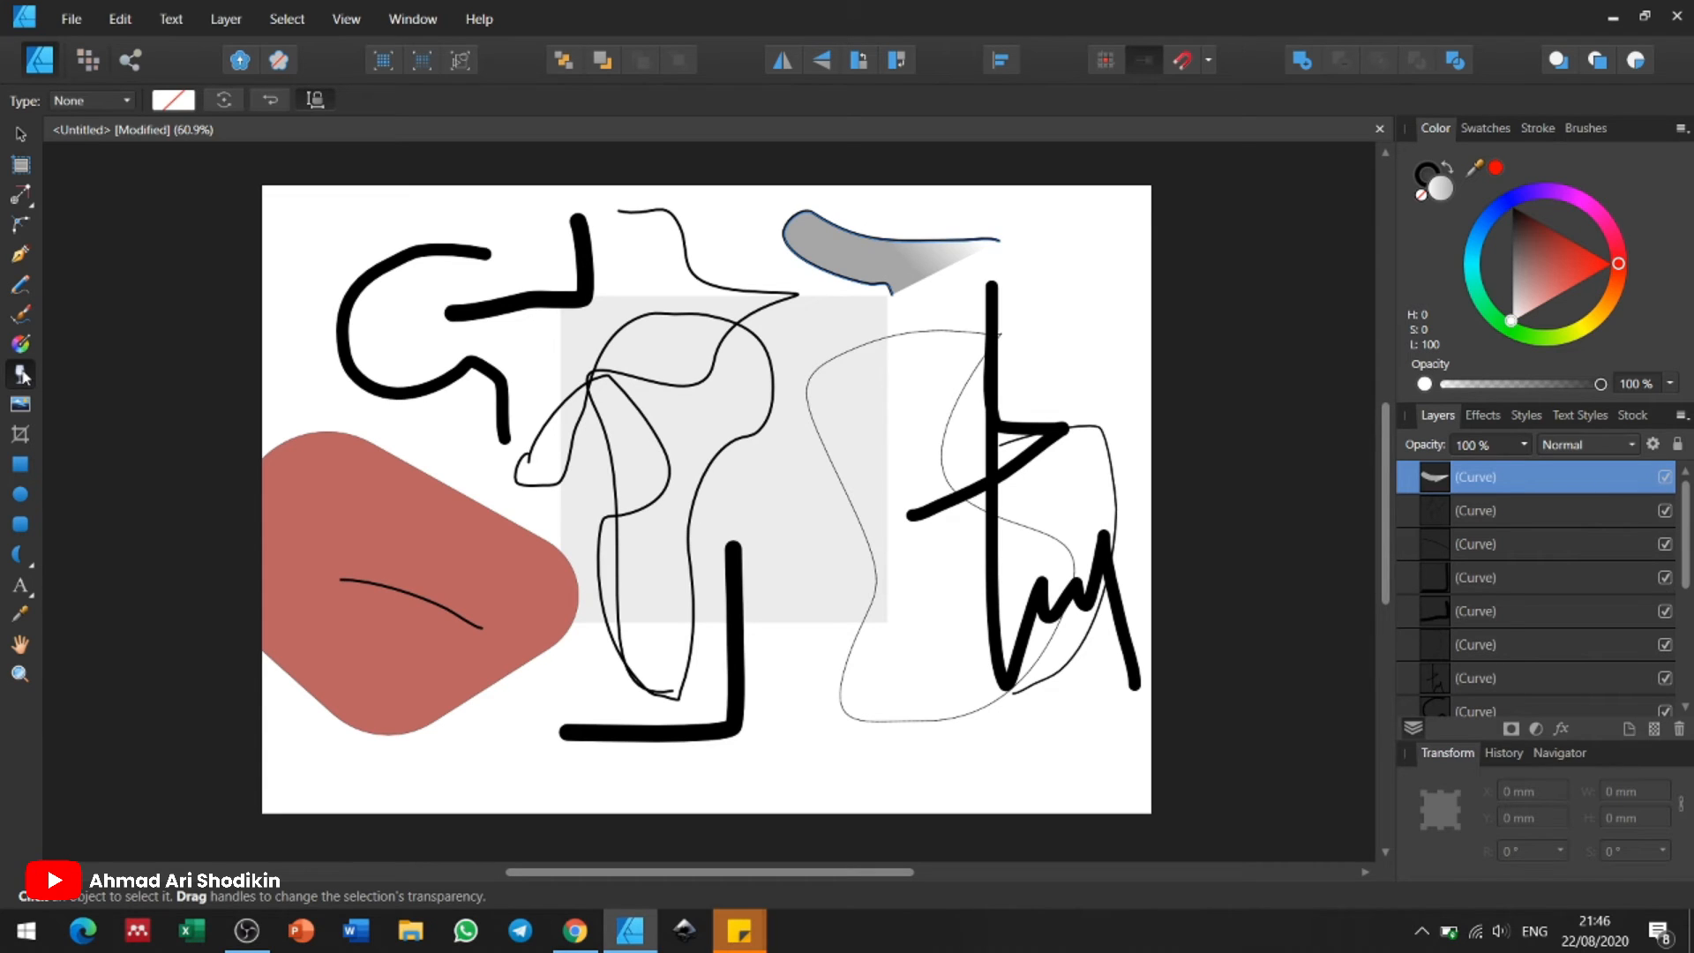
{"action": "left_click_drag", "start_coordinate": [435, 547], "coordinate": [533, 598]}
{"action": "mouse_move", "coordinate": [434, 546]}
{"action": "left_mouse_down"}
{"action": "mouse_move", "coordinate": [432, 684]}
{"action": "mouse_move", "coordinate": [933, 263]}
{"action": "left_mouse_up"}
{"action": "left_click_drag", "start_coordinate": [529, 597], "coordinate": [1029, 289]}
Step: Apply a linear transparency to the red shape and adjust its ends so that the shape fades towards its upper edge
{"action": "left_click", "coordinate": [381, 540]}
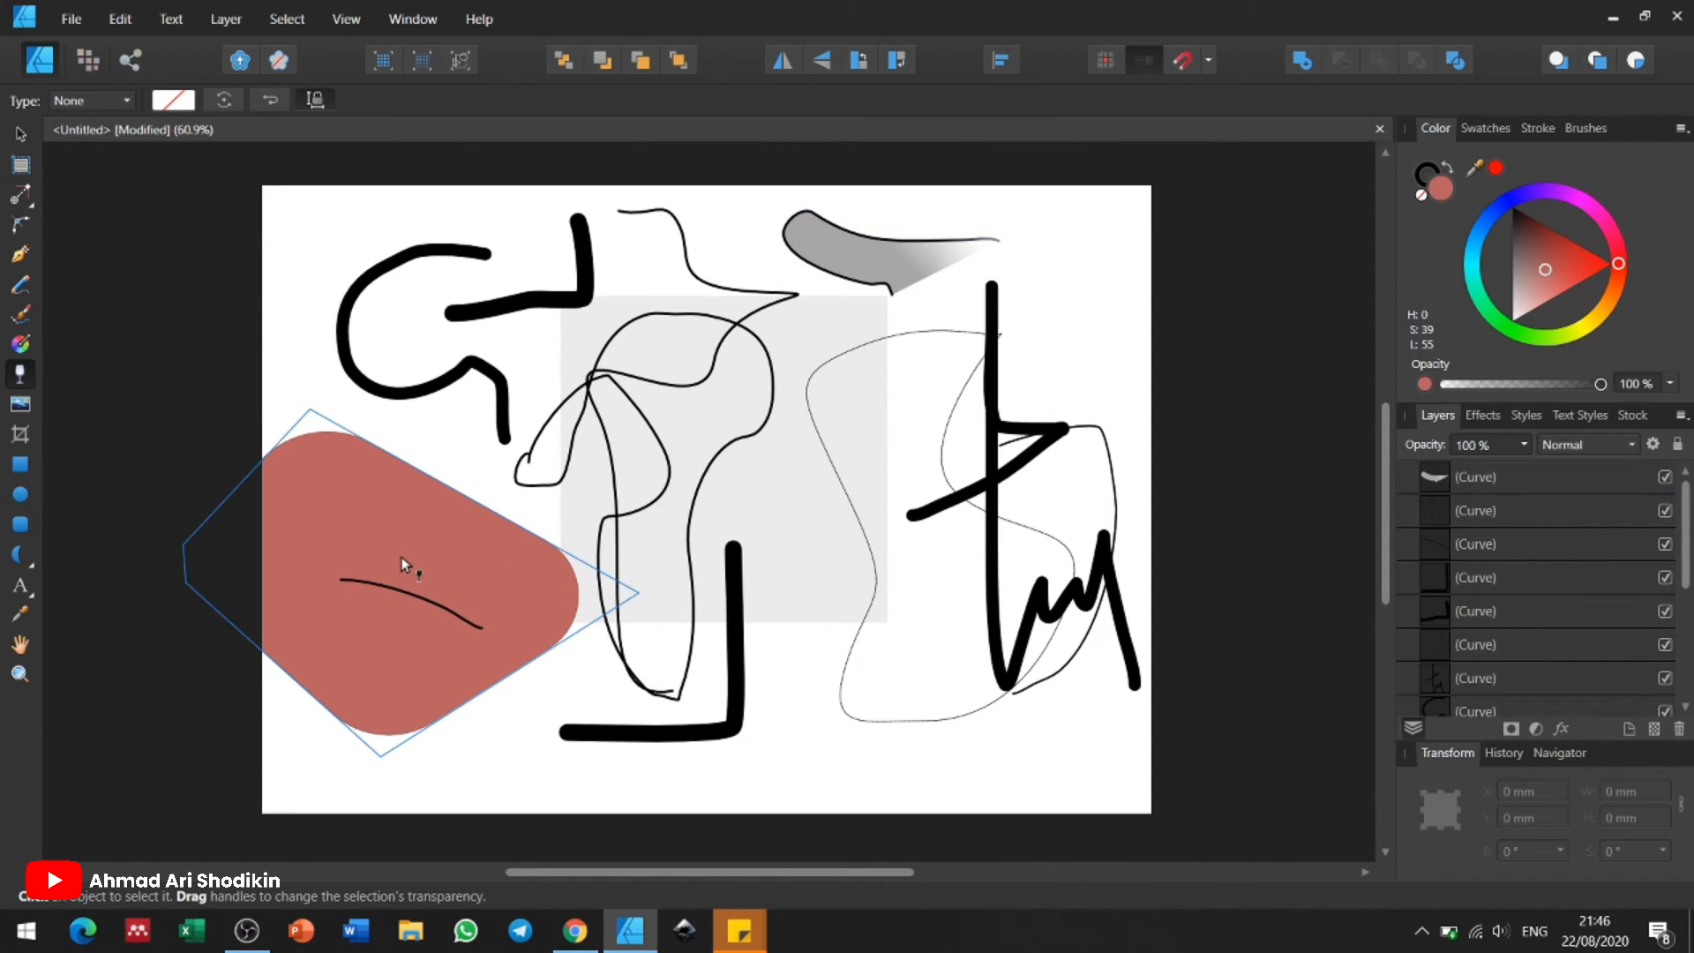
{"action": "left_click_drag", "start_coordinate": [445, 572], "coordinate": [575, 678]}
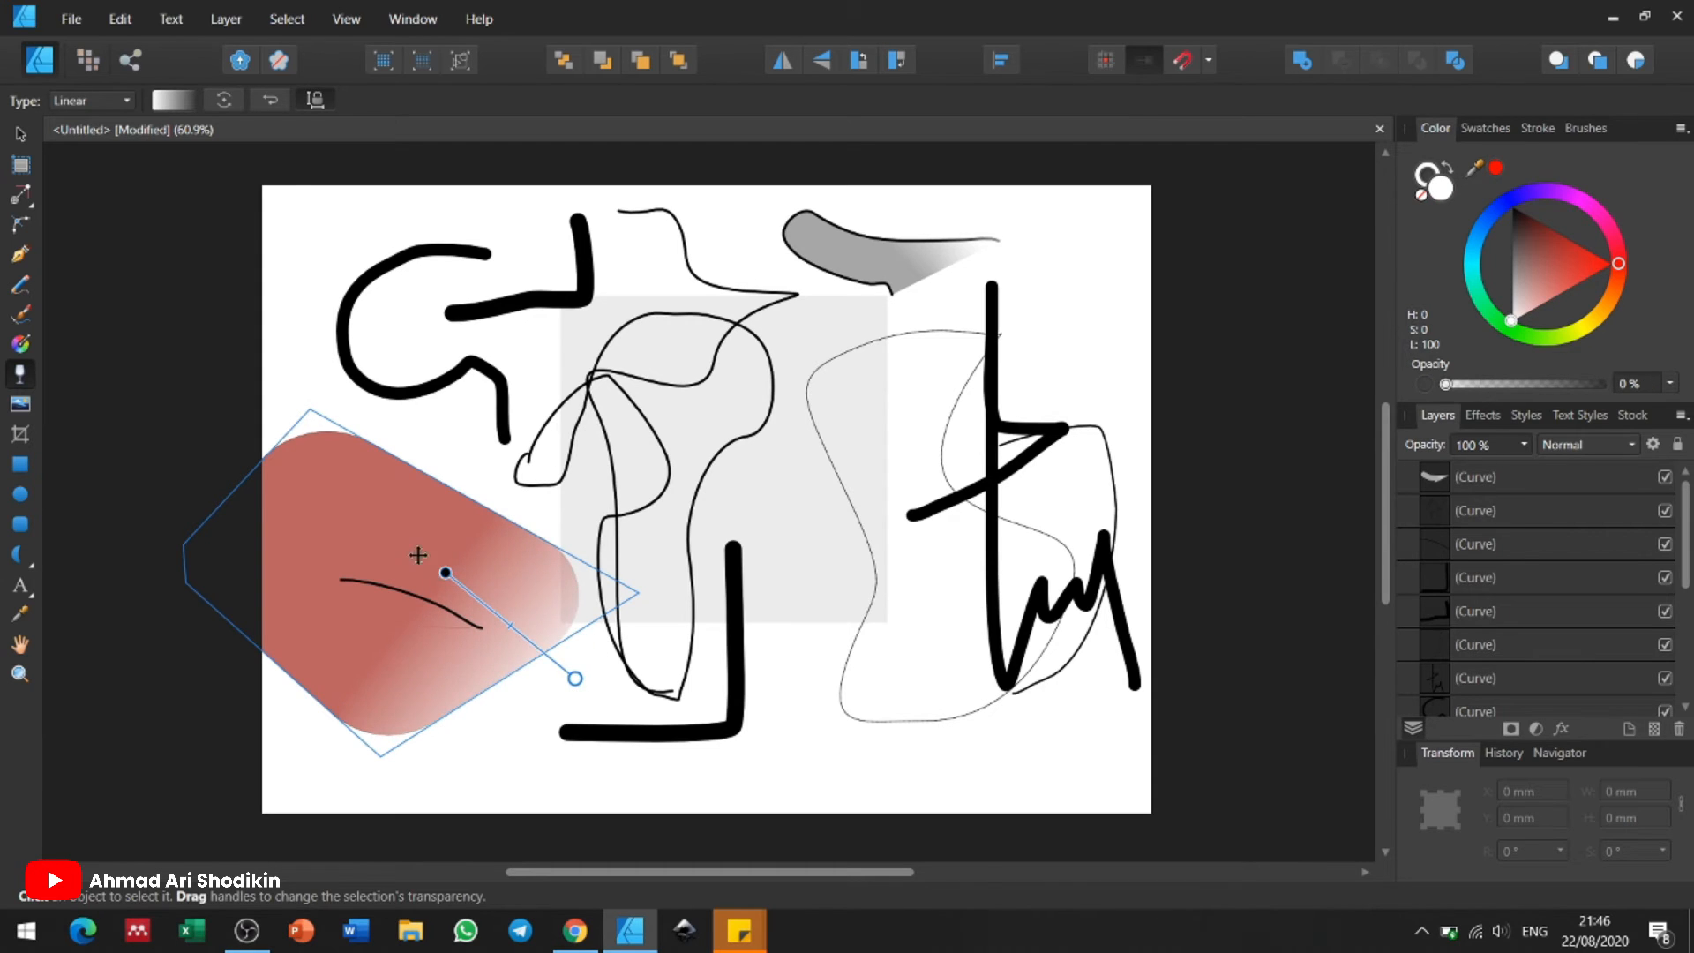
{"action": "left_click_drag", "start_coordinate": [445, 573], "coordinate": [437, 429]}
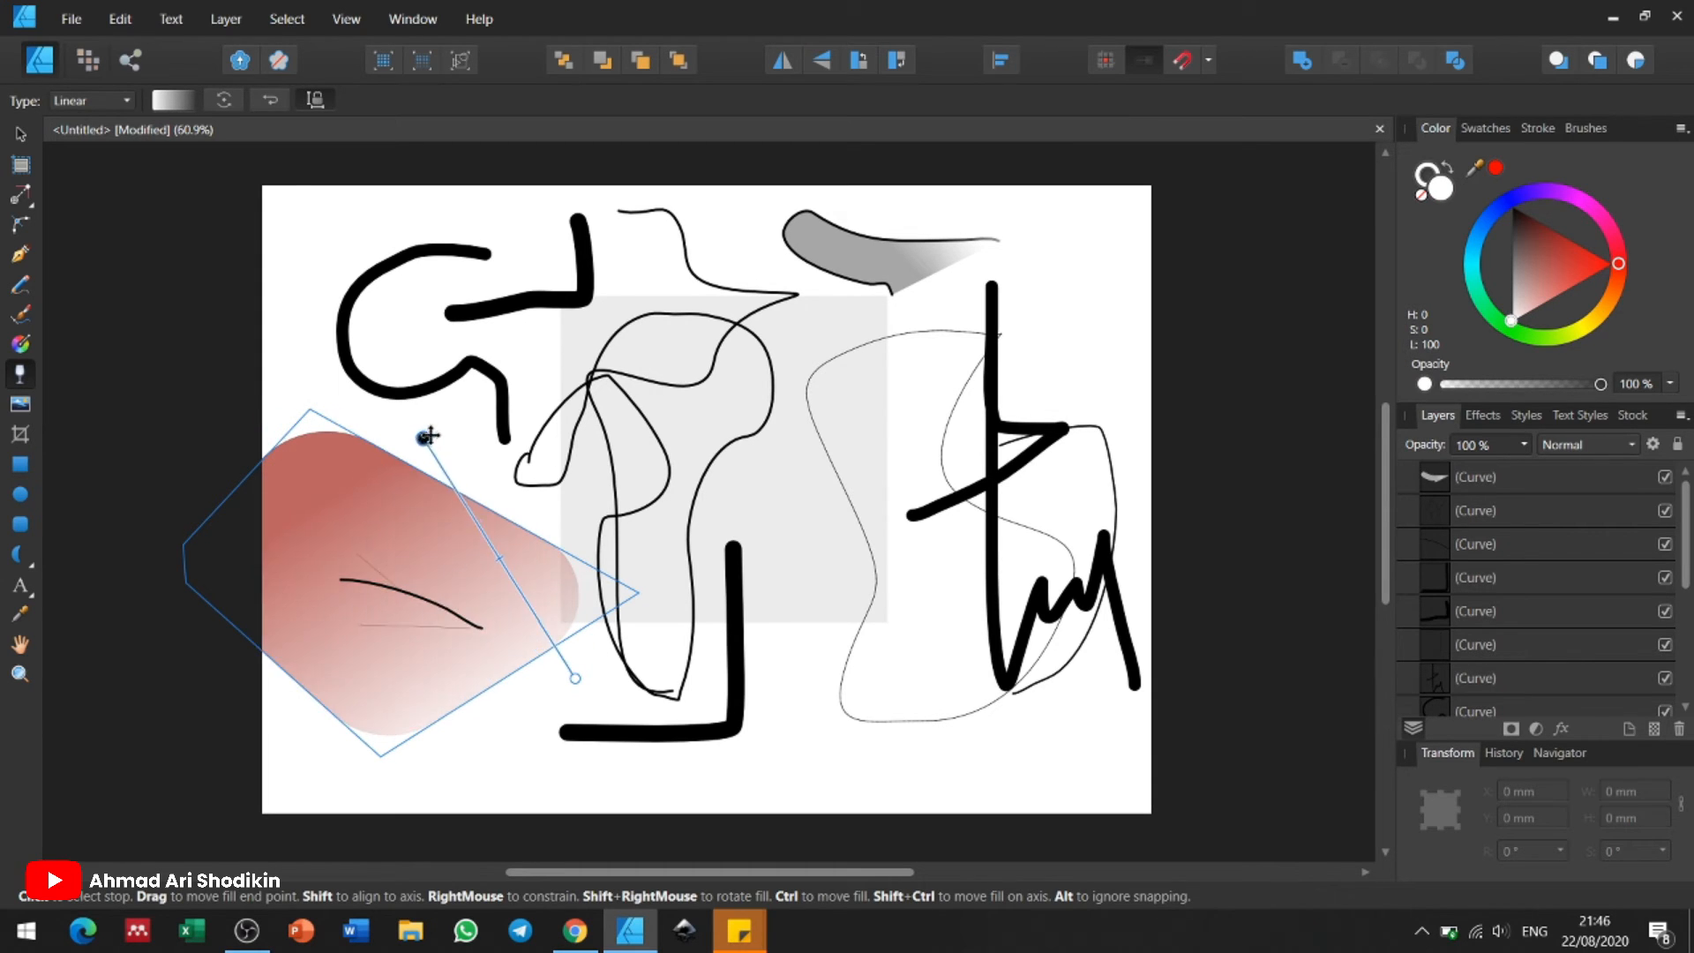
{"action": "left_click_drag", "start_coordinate": [575, 679], "coordinate": [651, 742]}
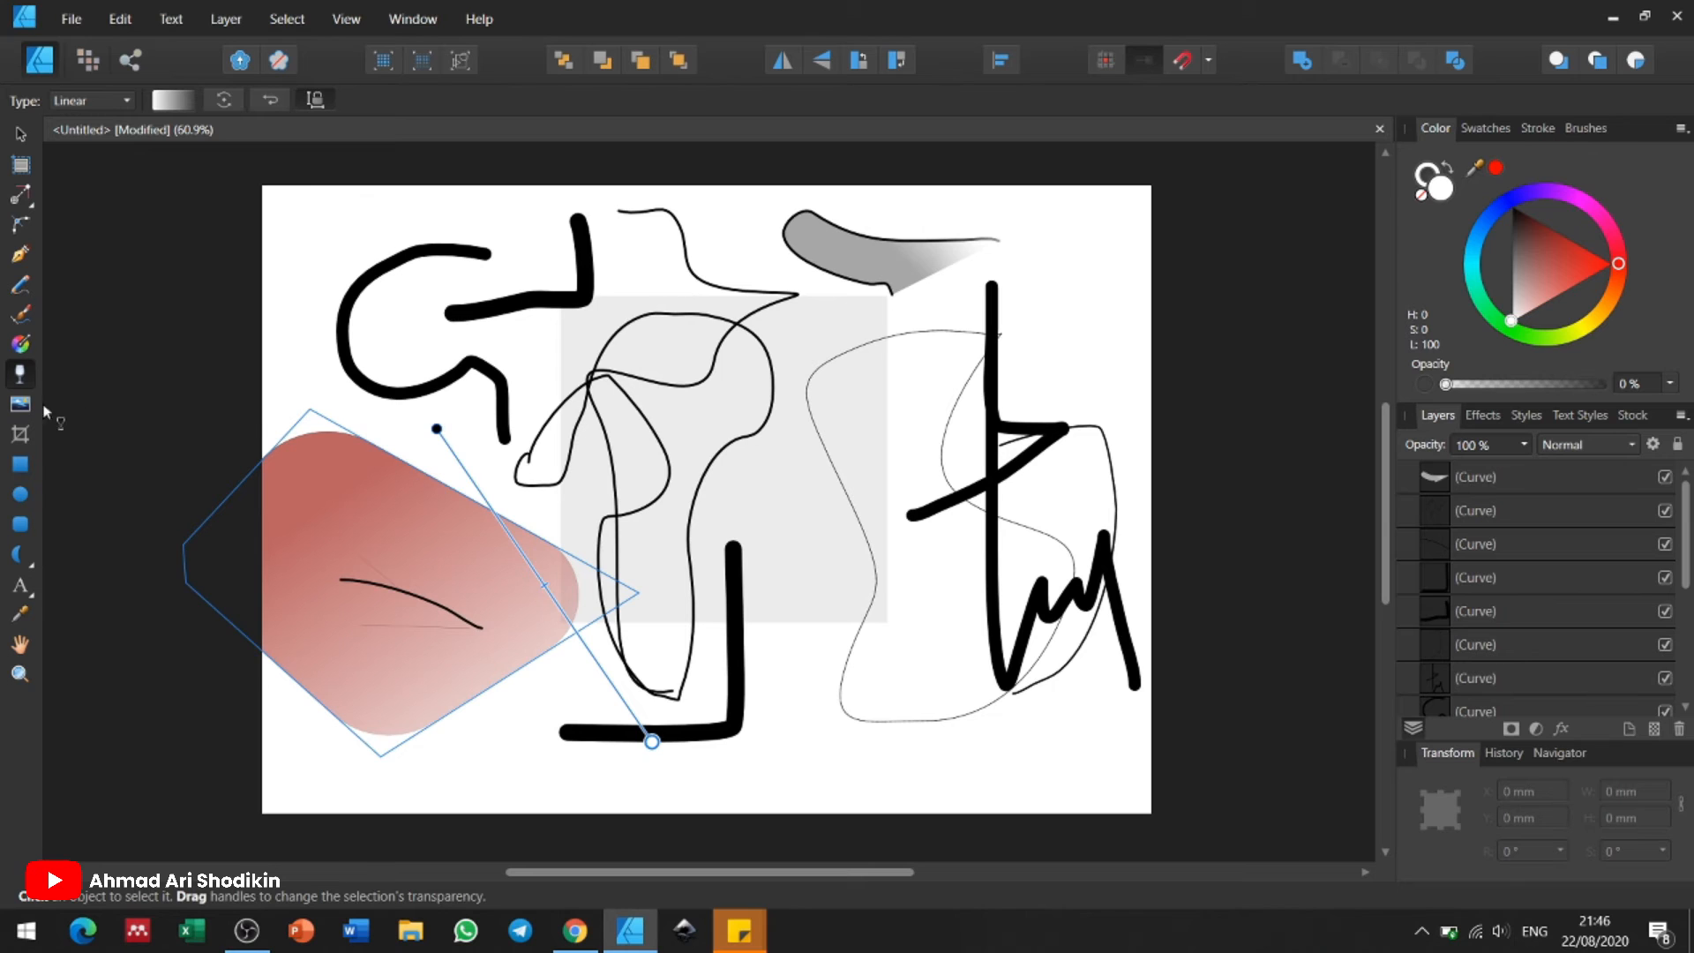
{"action": "mouse_move", "coordinate": [437, 429]}
{"action": "left_mouse_down"}
{"action": "mouse_move", "coordinate": [465, 461]}
{"action": "mouse_move", "coordinate": [419, 502]}
{"action": "mouse_move", "coordinate": [461, 449]}
{"action": "mouse_move", "coordinate": [494, 442]}
{"action": "mouse_move", "coordinate": [447, 454]}
{"action": "left_mouse_up"}
{"action": "left_click_drag", "start_coordinate": [652, 741], "coordinate": [556, 703]}
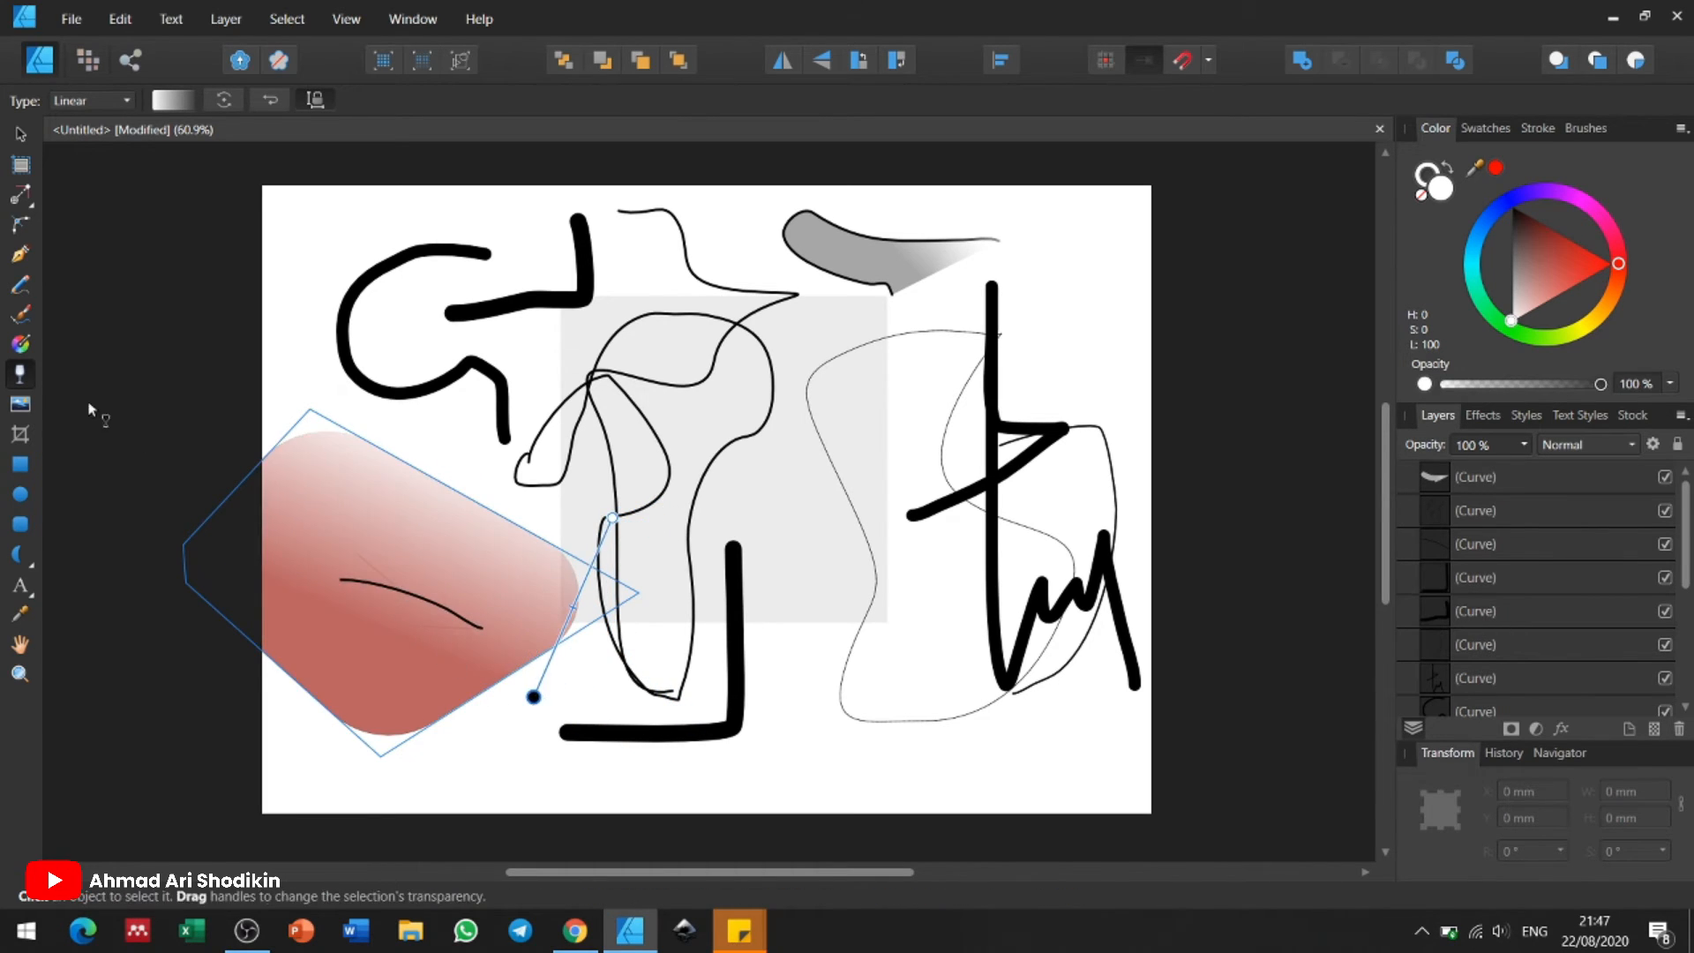
Step: Place the image 33 from the Desktop folder on the page at its default size
{"action": "left_click", "coordinate": [25, 407]}
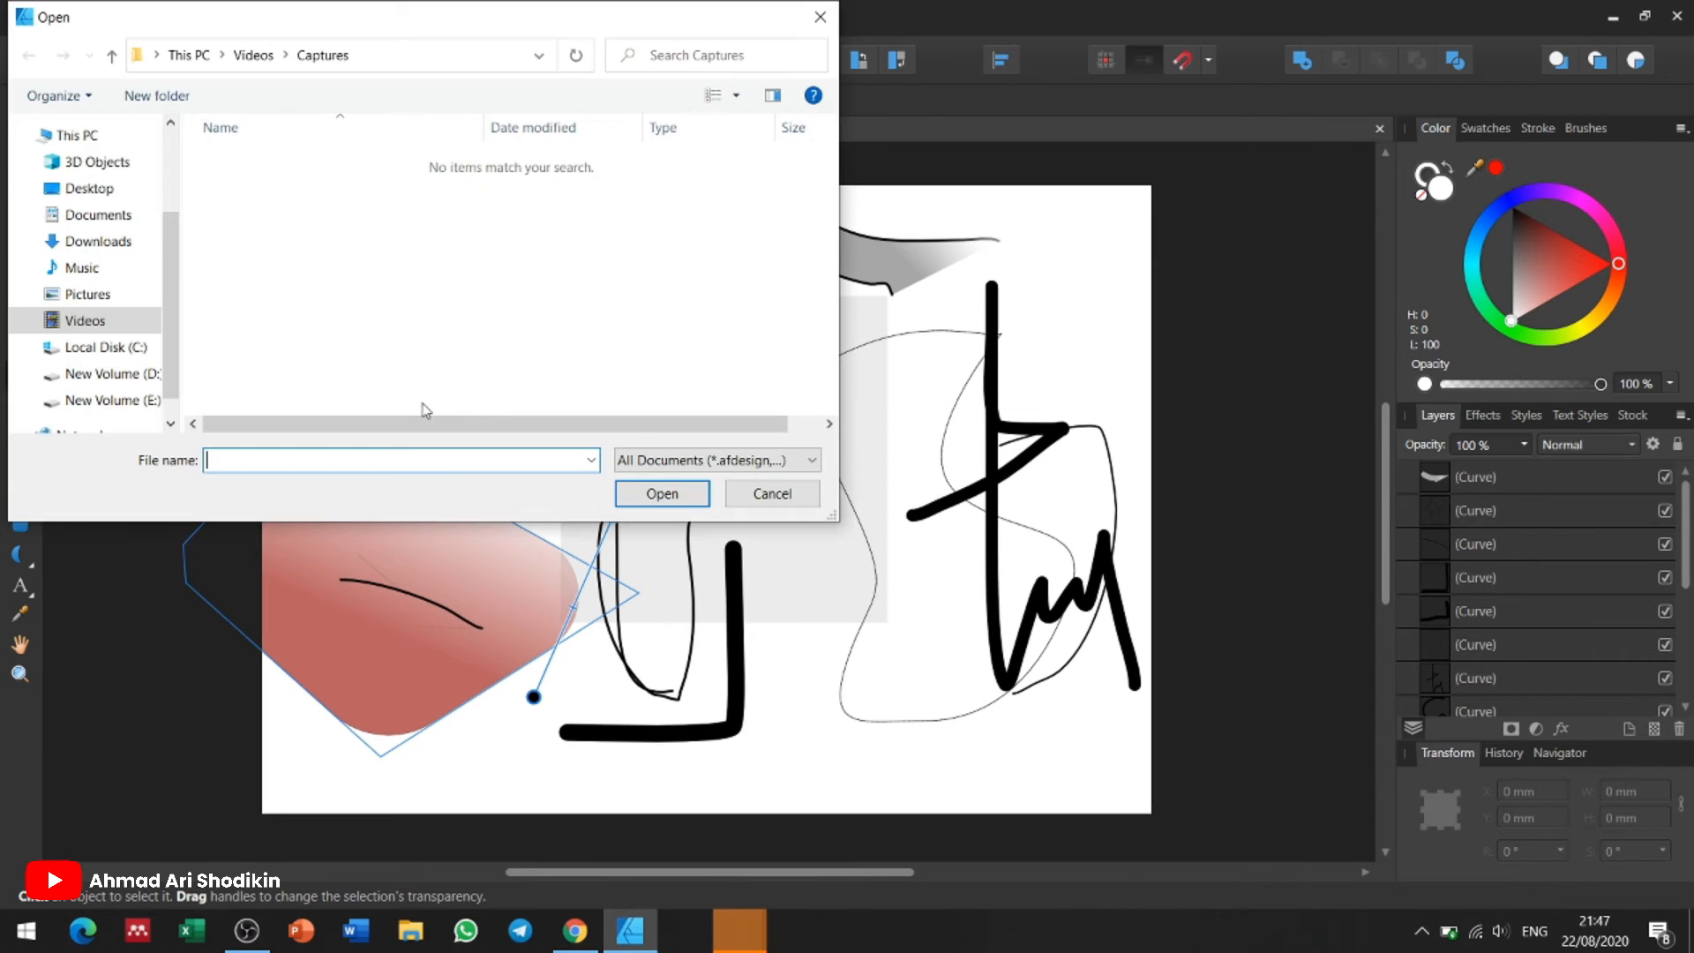
{"action": "left_click", "coordinate": [74, 189]}
{"action": "left_click", "coordinate": [385, 181]}
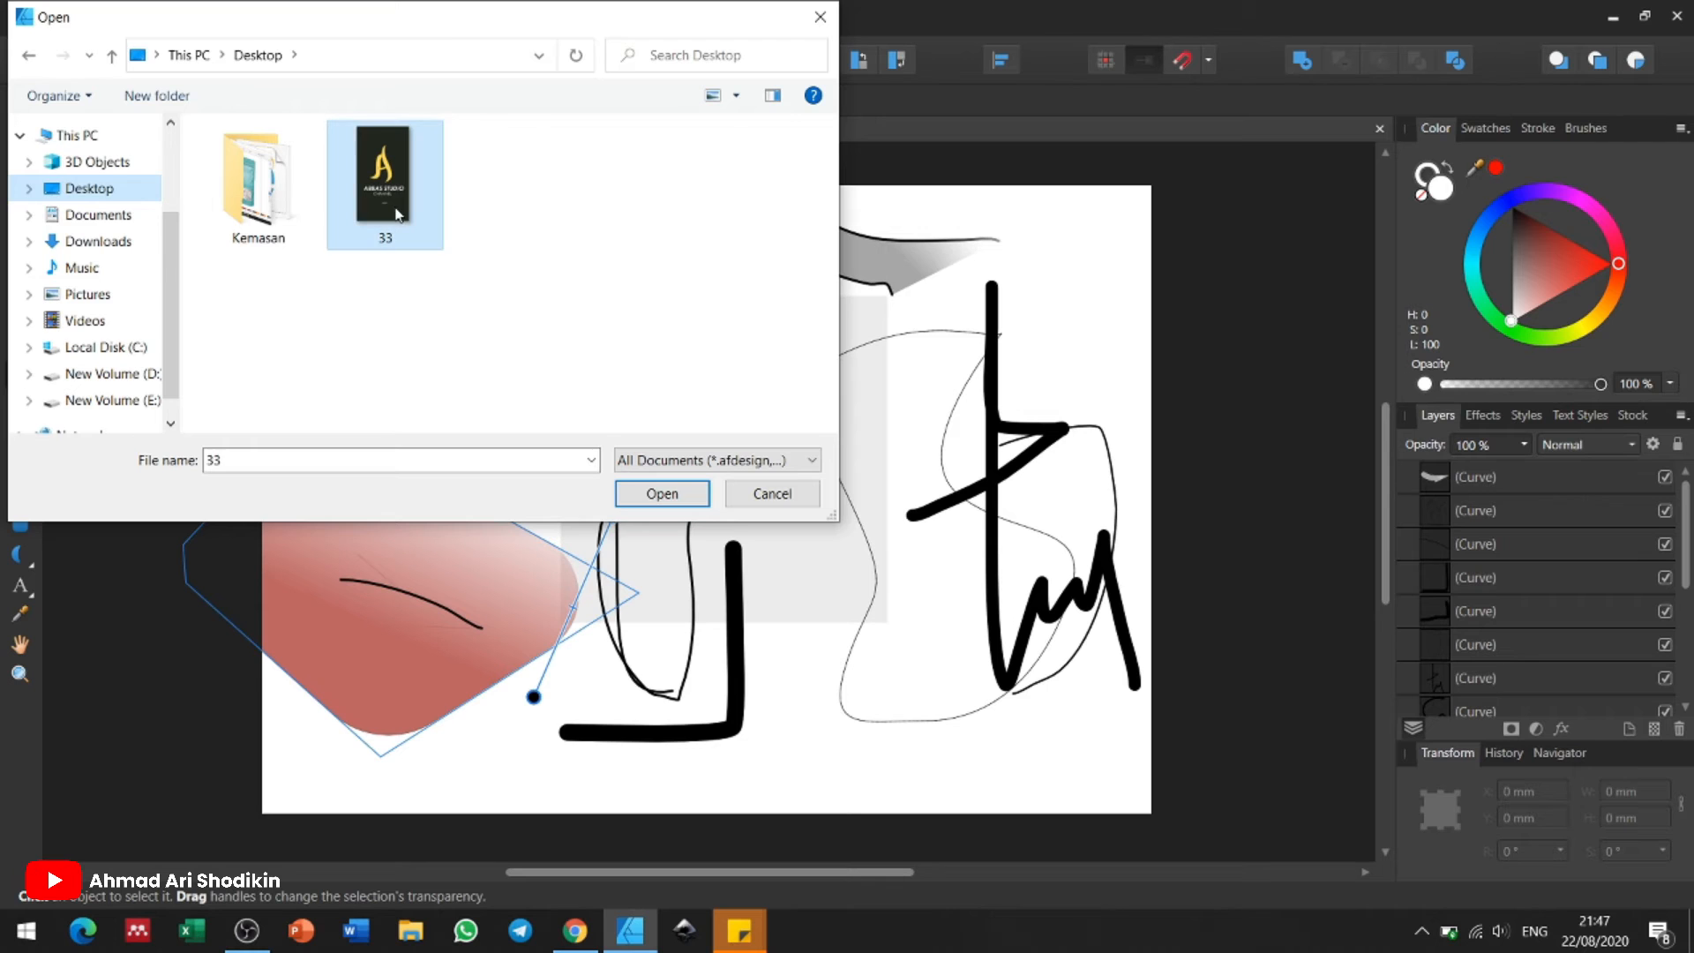
{"action": "left_click", "coordinate": [696, 499]}
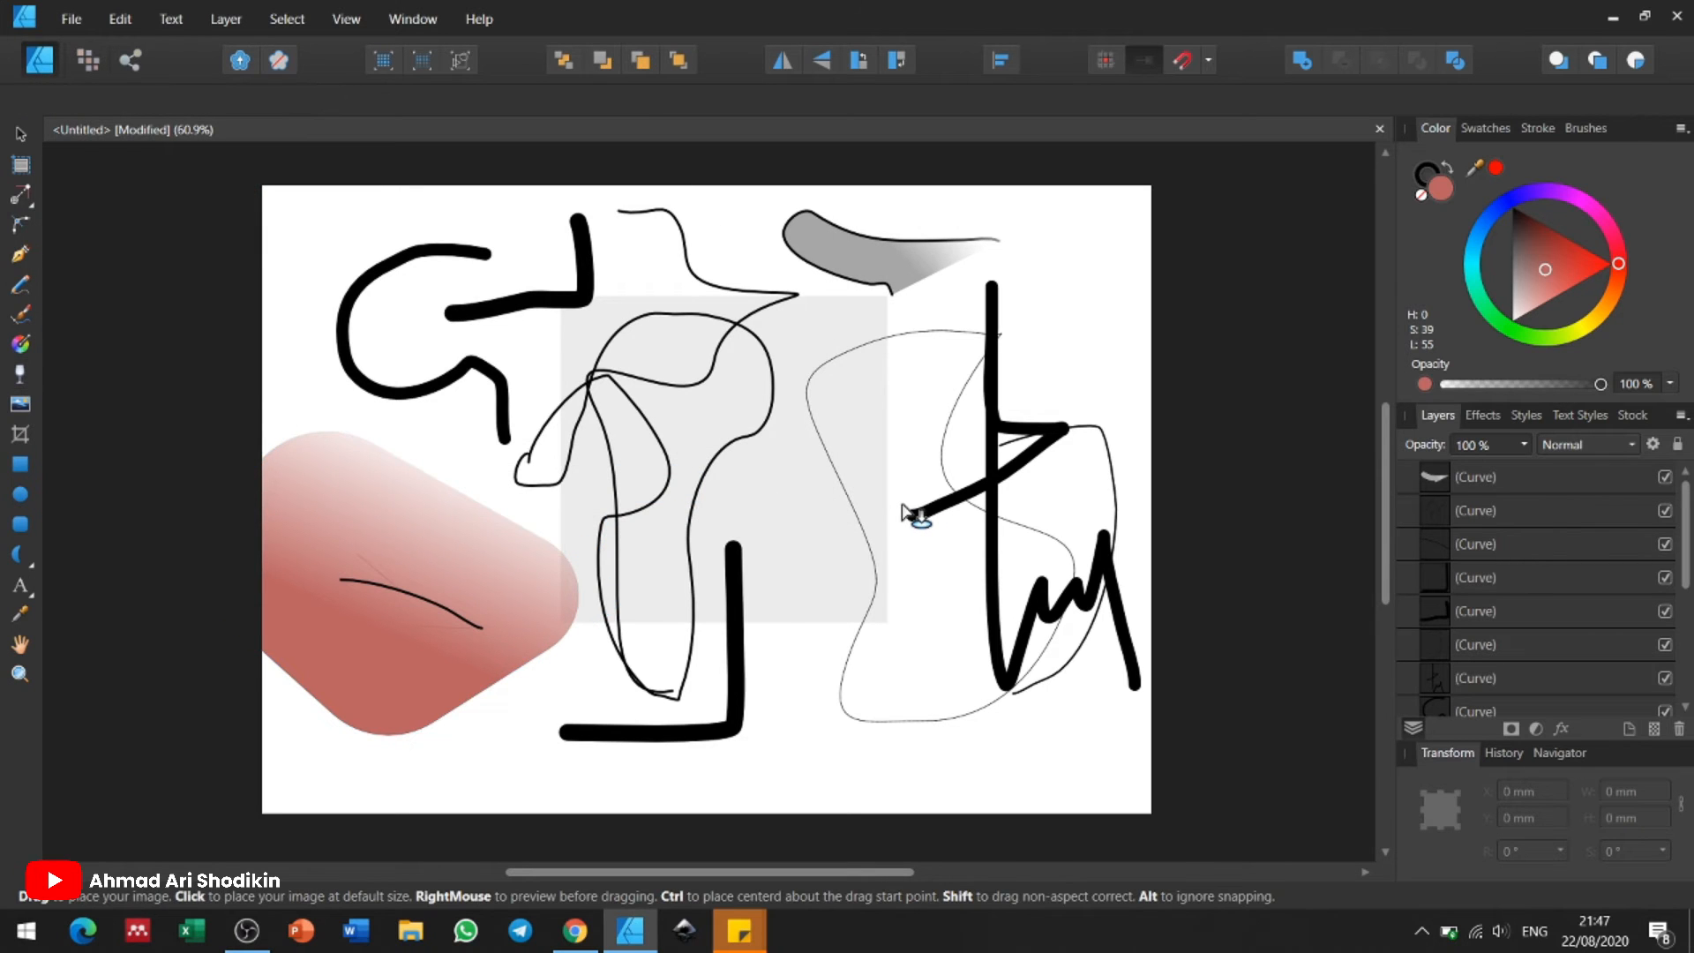
{"action": "left_click", "coordinate": [860, 368]}
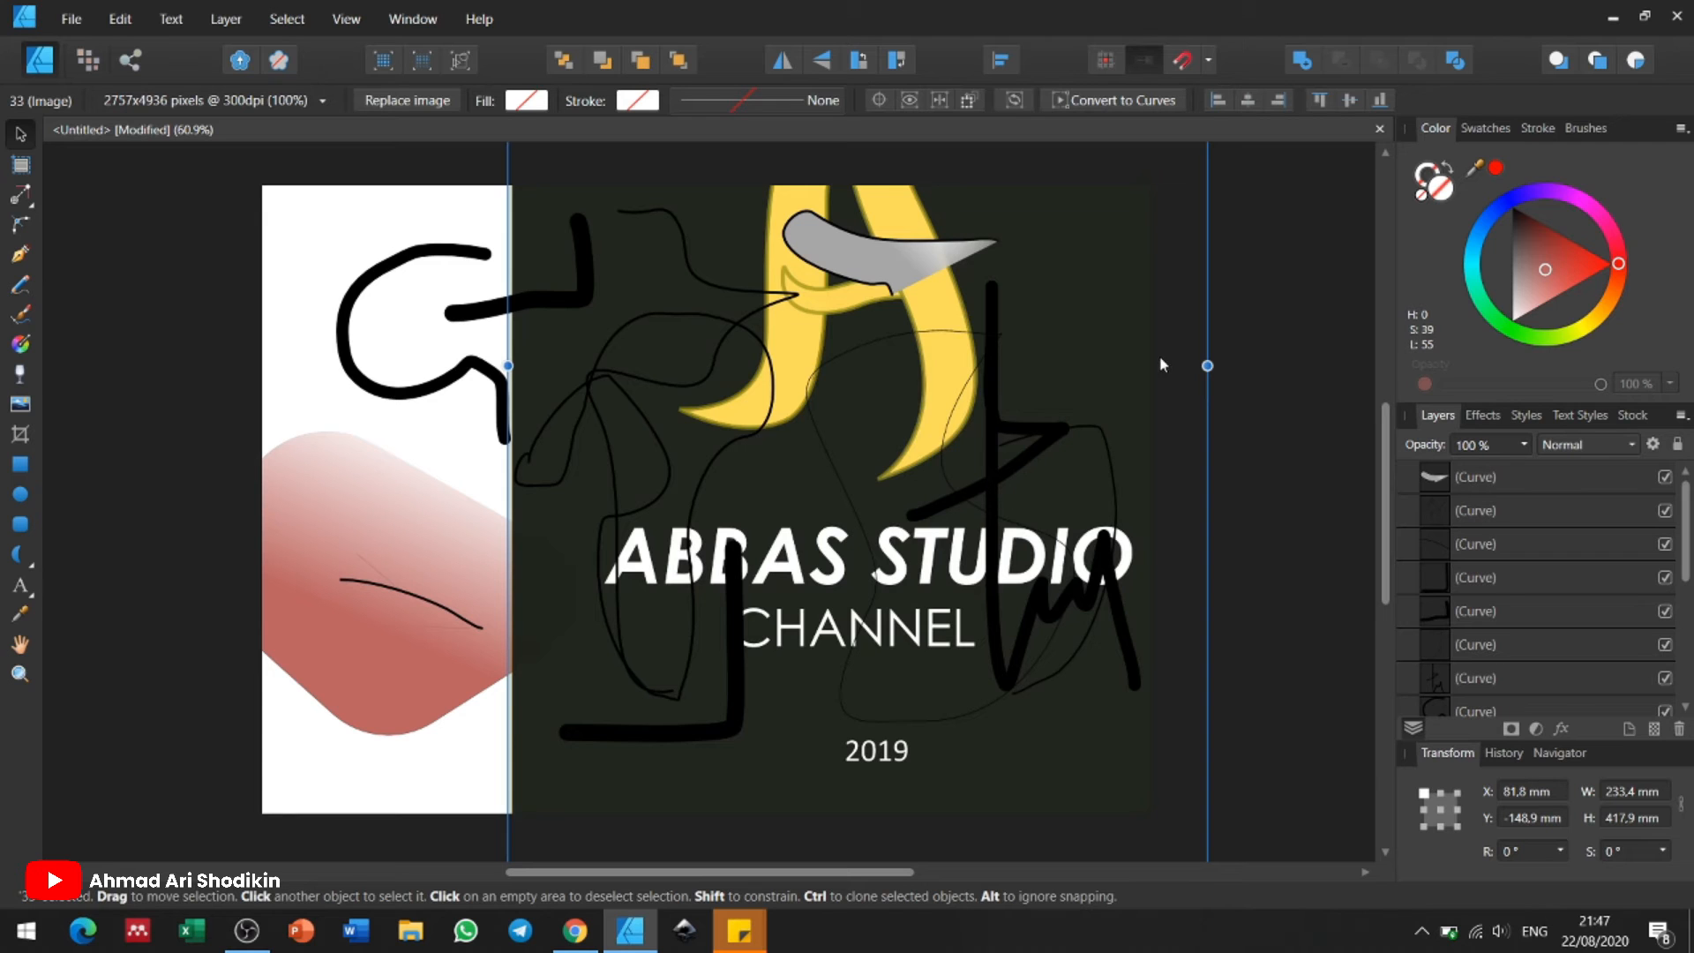
Step: Scale the placed image to about 74.8 × 134 mm and move it over the page's right edge, at about X 239.1 mm, Y 9.8 mm
{"action": "scroll", "coordinate": [1209, 706], "scroll_direction": "down", "scroll_amount": 3}
{"action": "left_click_drag", "start_coordinate": [1180, 805], "coordinate": [927, 313]}
{"action": "left_click_drag", "start_coordinate": [838, 183], "coordinate": [936, 617]}
{"action": "left_click_drag", "start_coordinate": [1025, 797], "coordinate": [826, 444]}
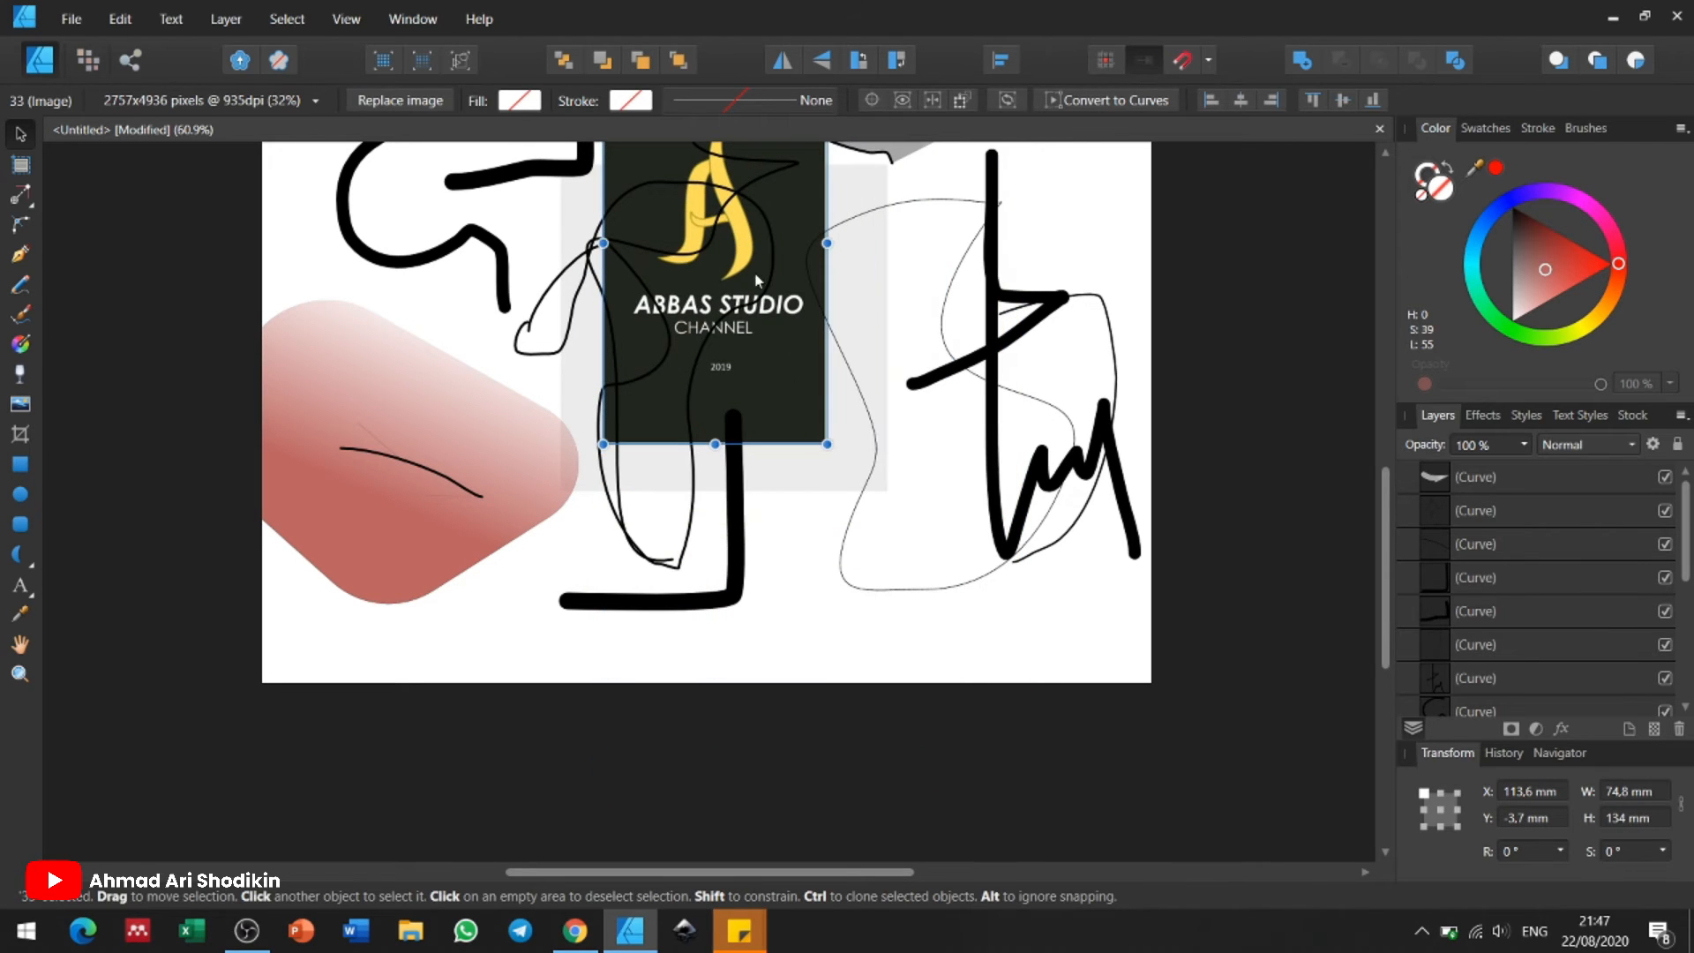
{"action": "left_click_drag", "start_coordinate": [801, 222], "coordinate": [1150, 299]}
{"action": "scroll", "coordinate": [988, 441], "scroll_direction": "up", "scroll_amount": 2}
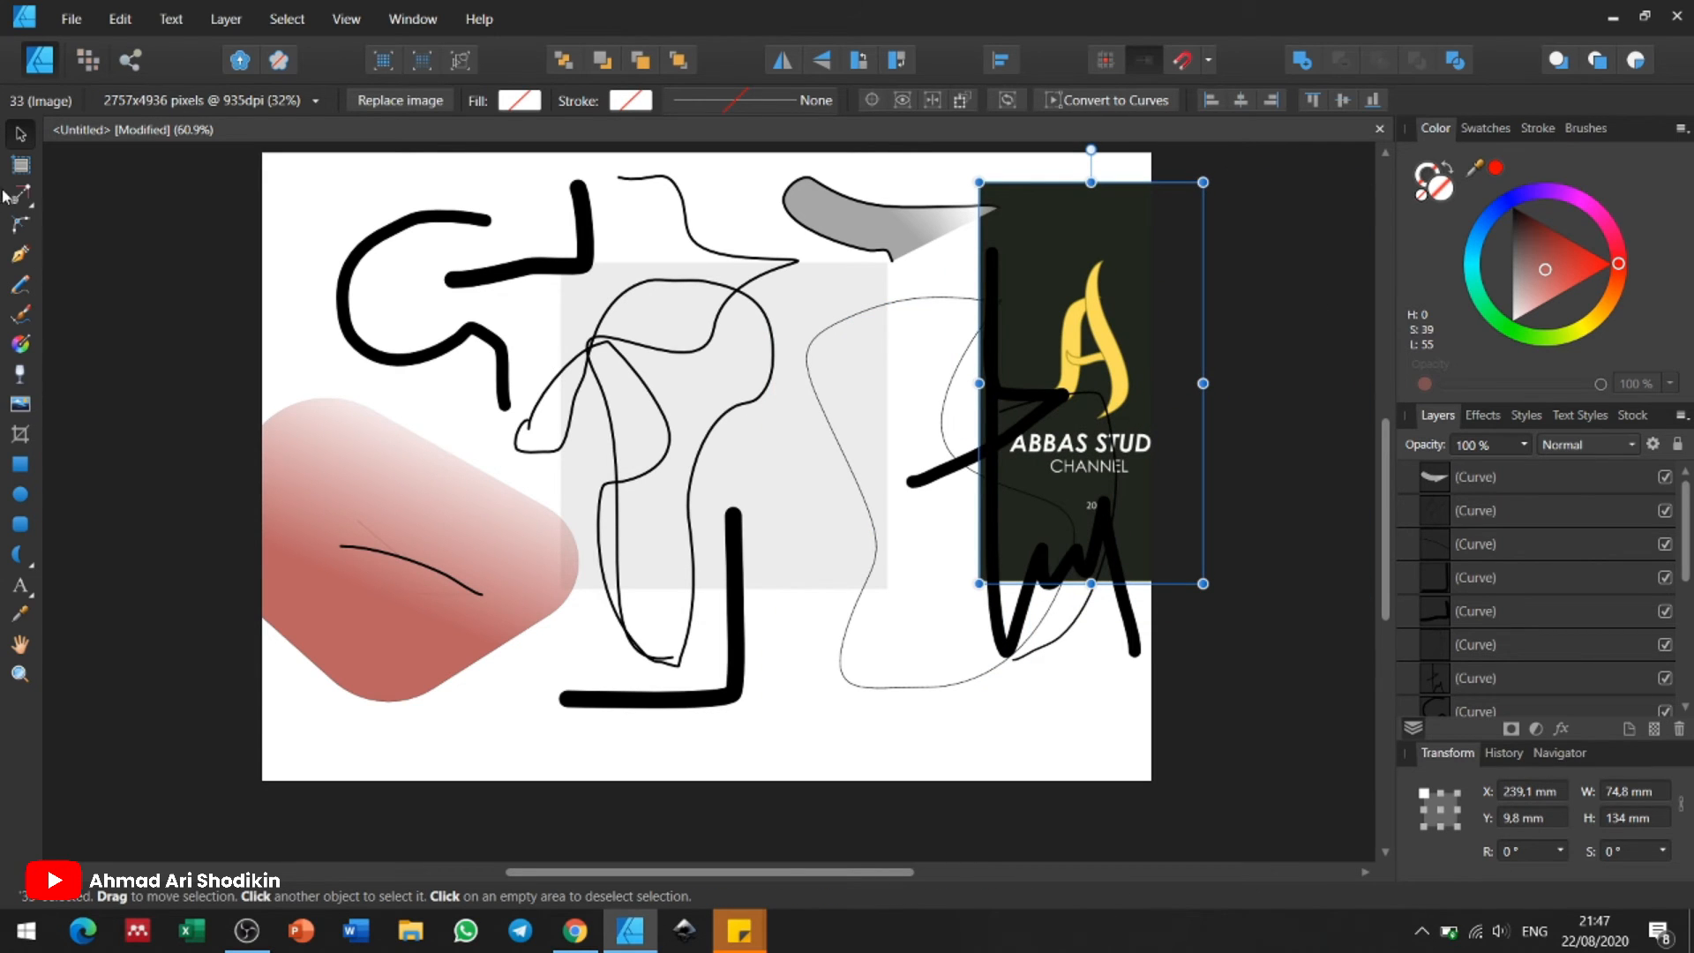
Step: Crop the faded red shape with the Vector Crop tool and move the crop area so only a diagonal band of its upper half shows
{"action": "left_click", "coordinate": [21, 434]}
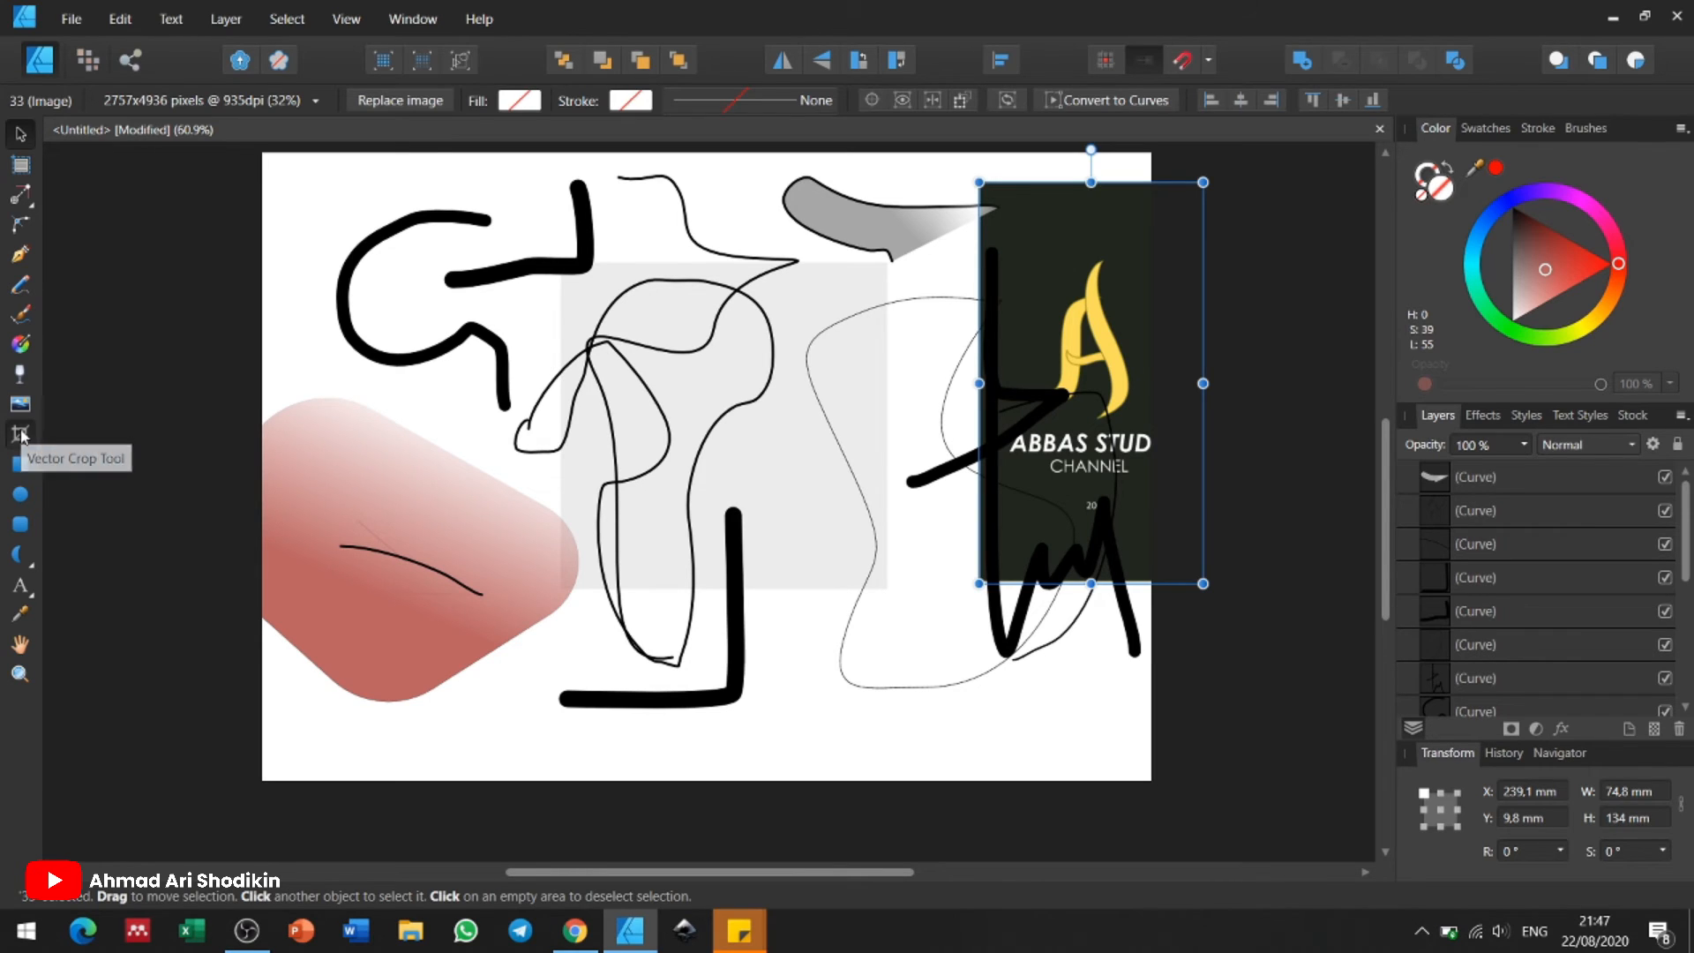
{"action": "left_click", "coordinate": [332, 420]}
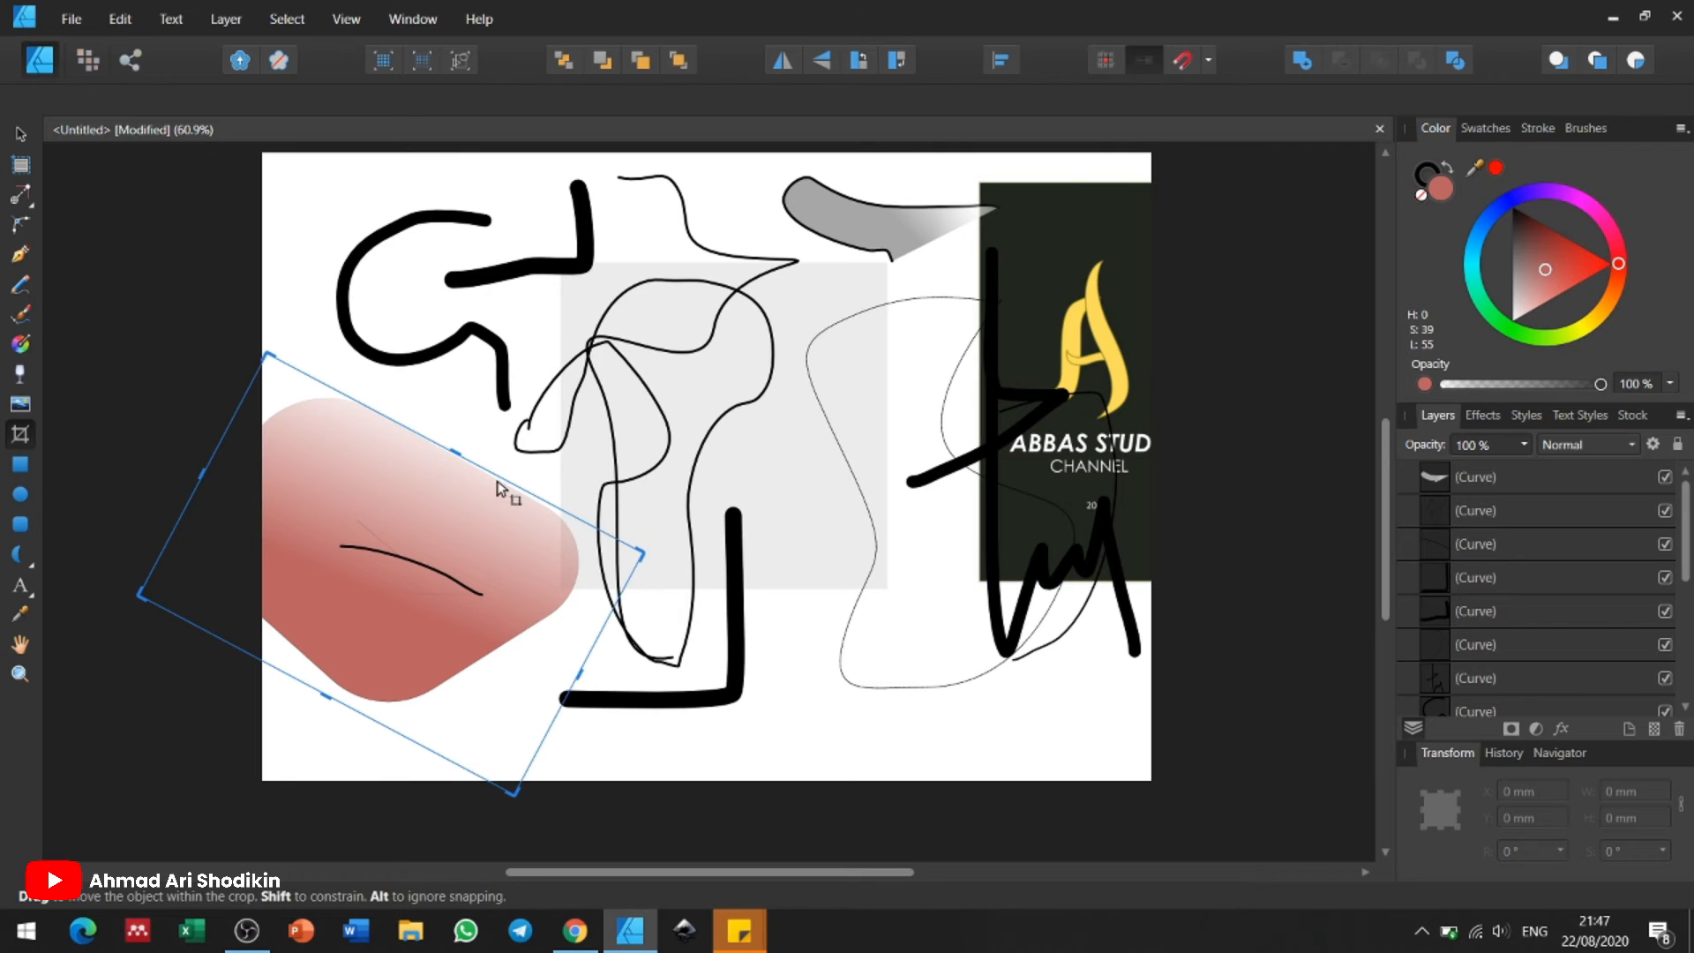
{"action": "left_click_drag", "start_coordinate": [448, 452], "coordinate": [403, 525]}
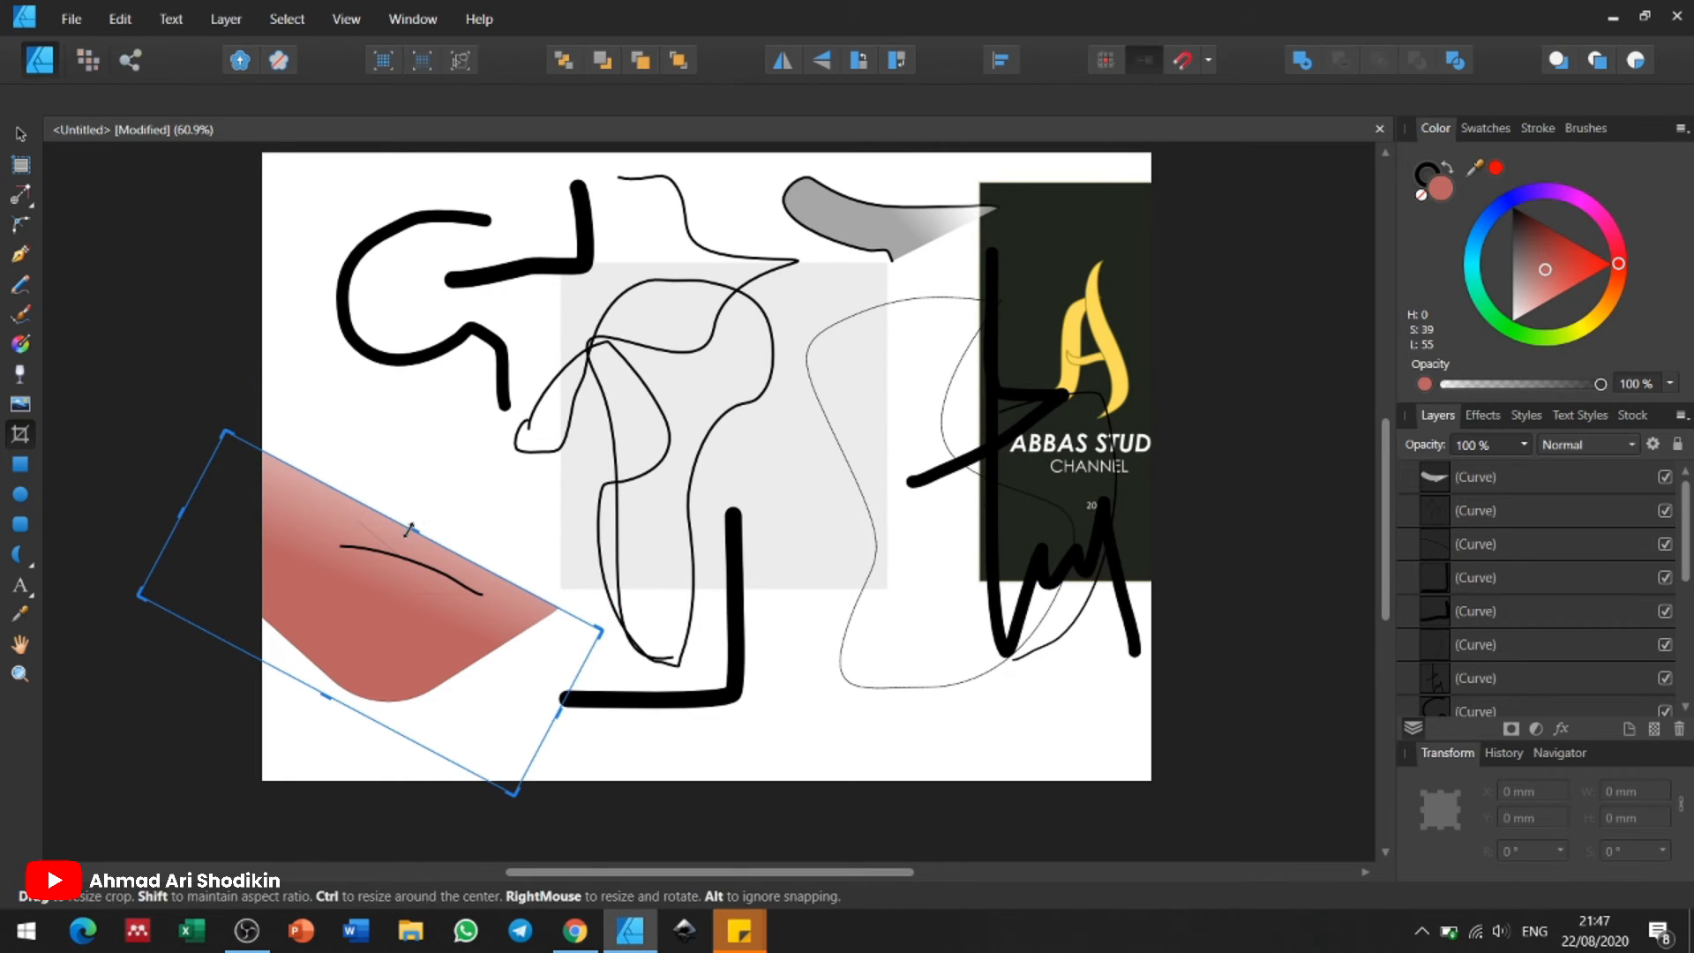
{"action": "left_click_drag", "start_coordinate": [409, 529], "coordinate": [494, 589]}
{"action": "left_click", "coordinate": [527, 572]}
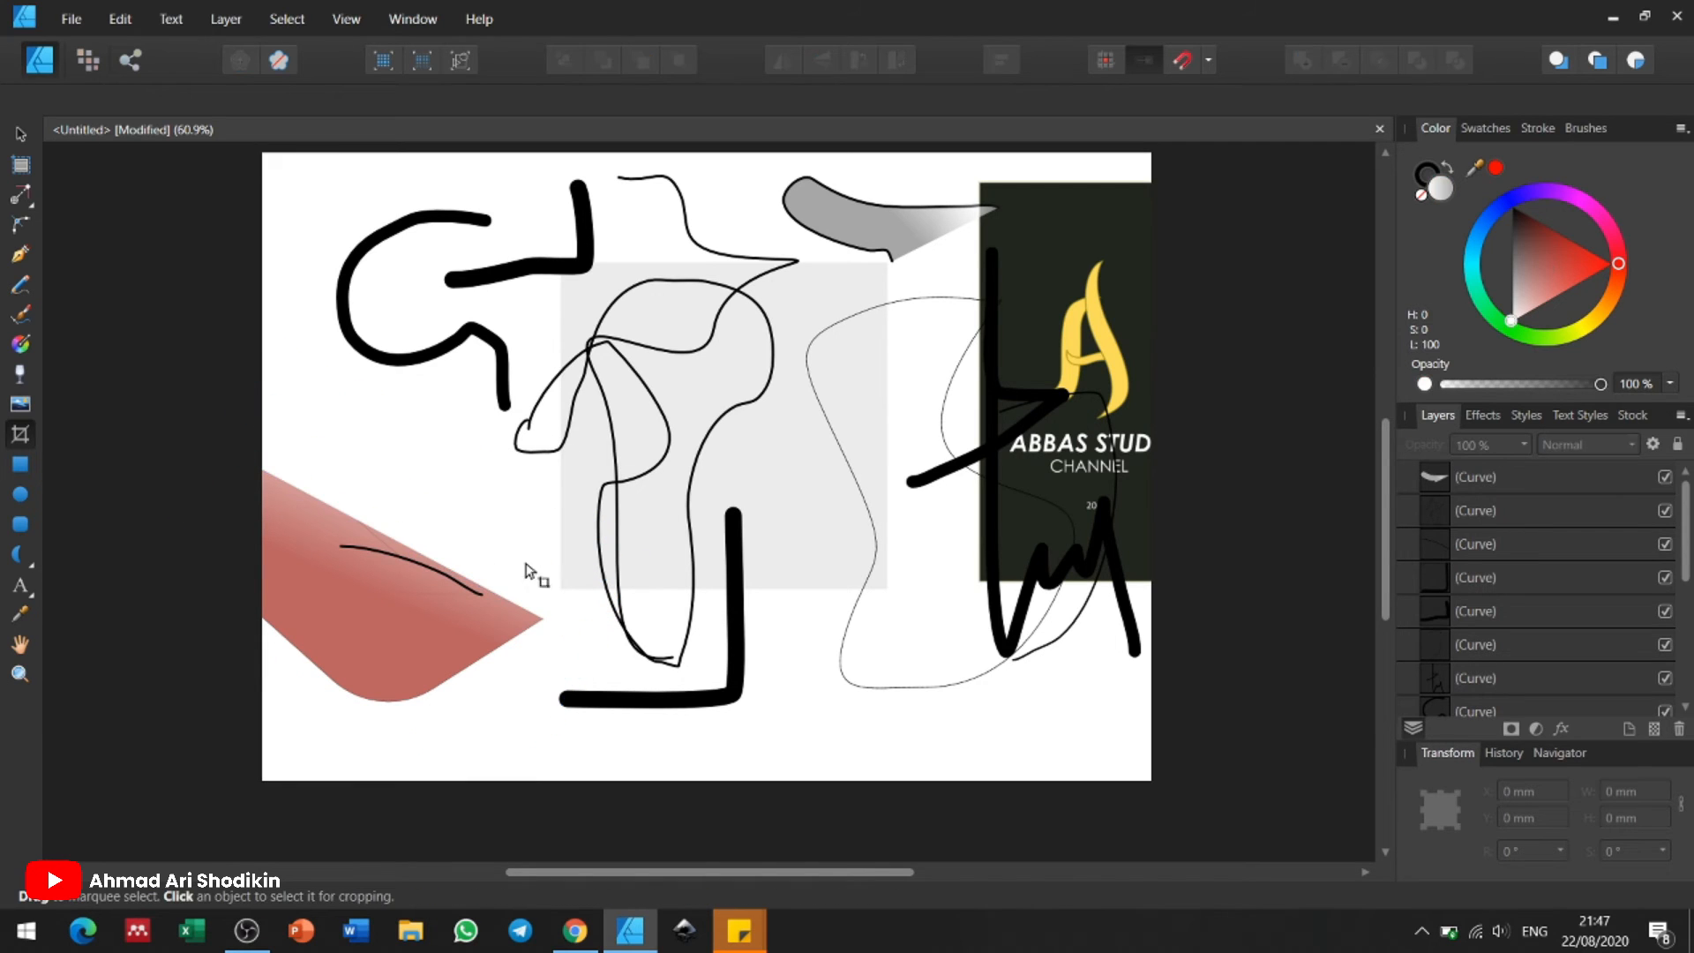
{"action": "left_click", "coordinate": [445, 618]}
{"action": "left_click_drag", "start_coordinate": [421, 525], "coordinate": [540, 460]}
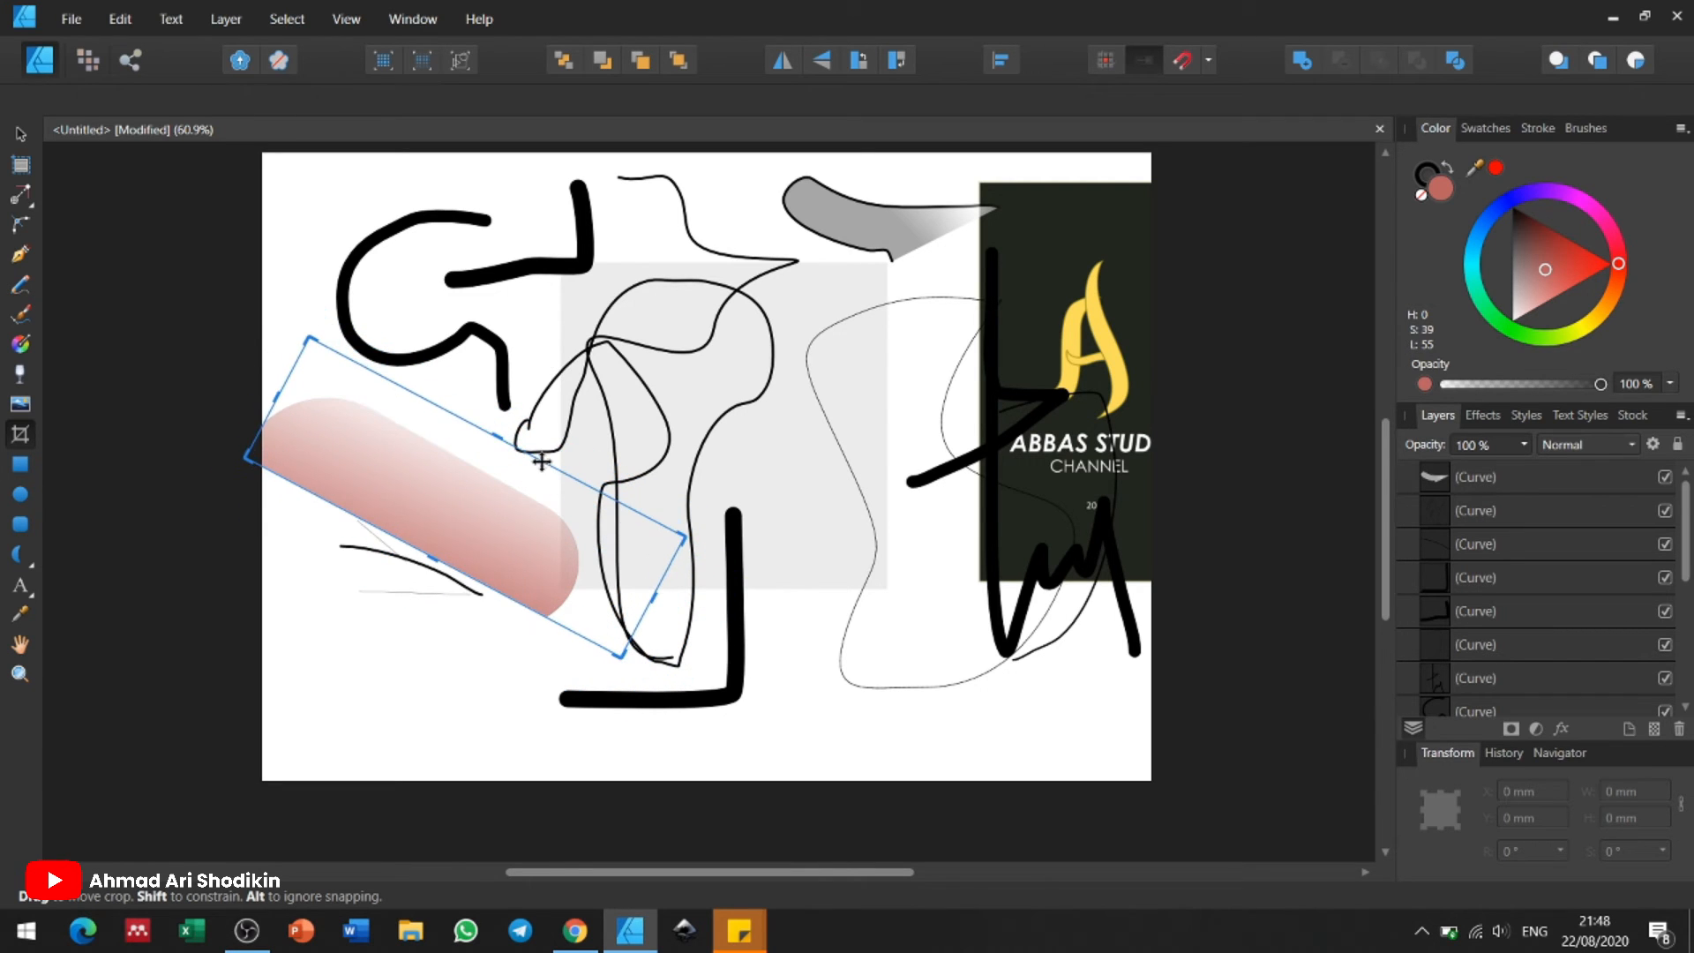
Step: Draw a rectangle near the page's lower edge and a second one about 87.4 × 39.7 mm across the middle
{"action": "left_click", "coordinate": [27, 469]}
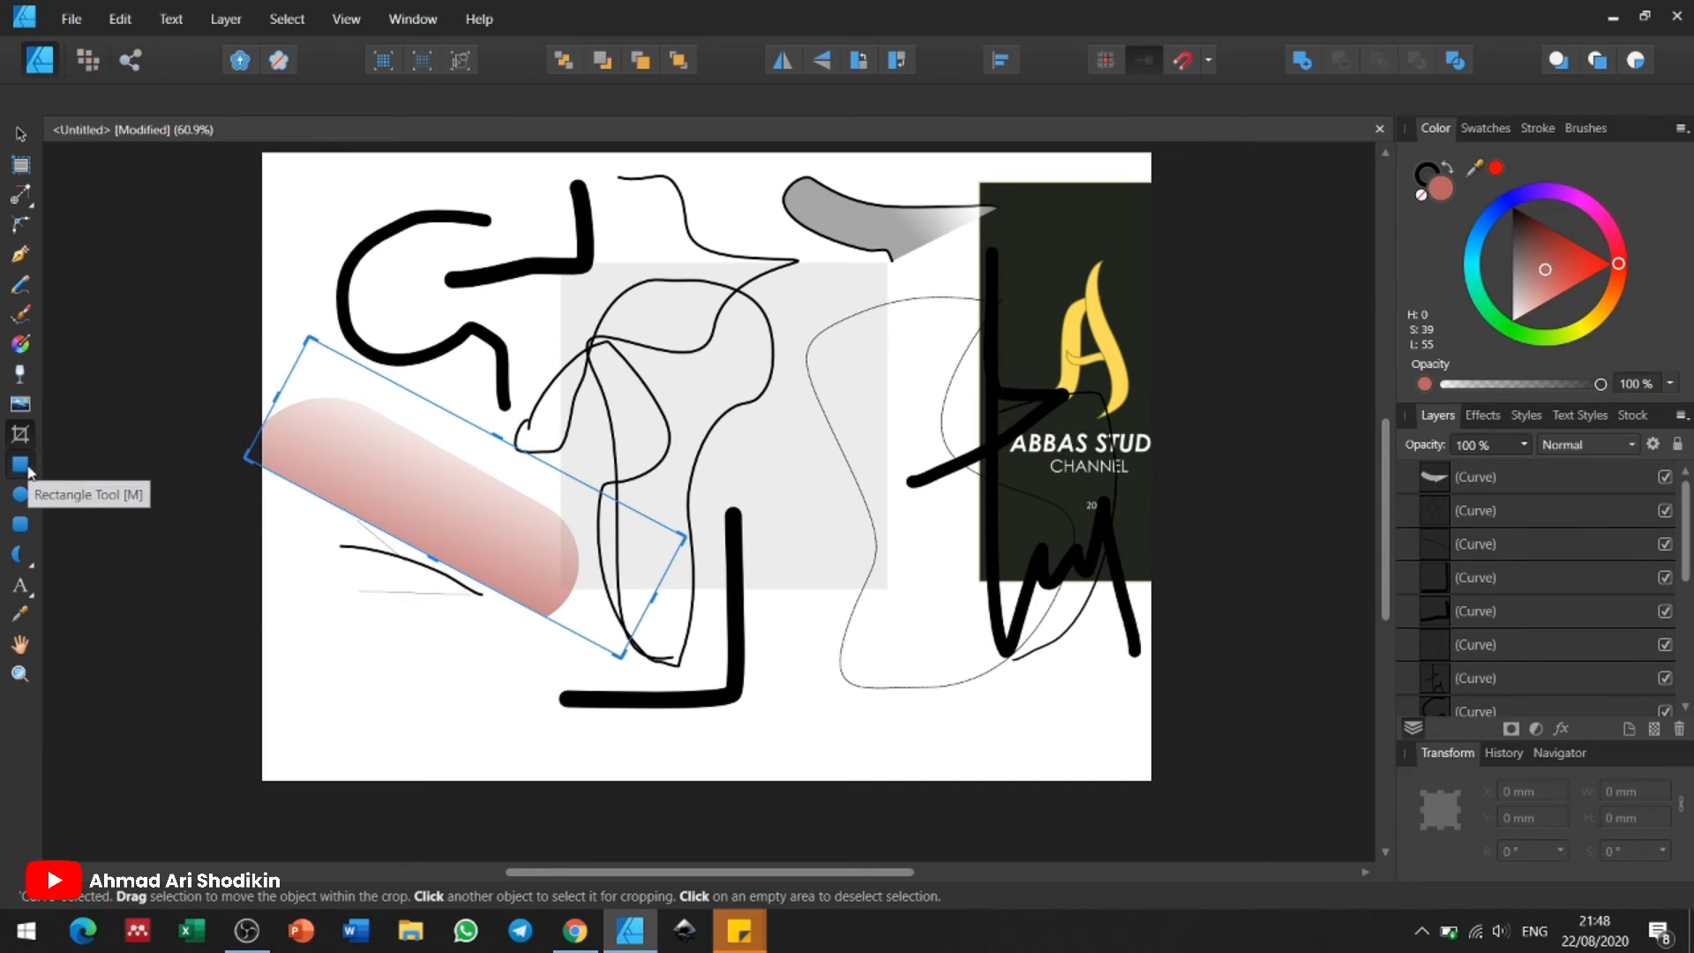
{"action": "left_click_drag", "start_coordinate": [792, 631], "coordinate": [959, 751]}
{"action": "left_click_drag", "start_coordinate": [659, 420], "coordinate": [924, 539]}
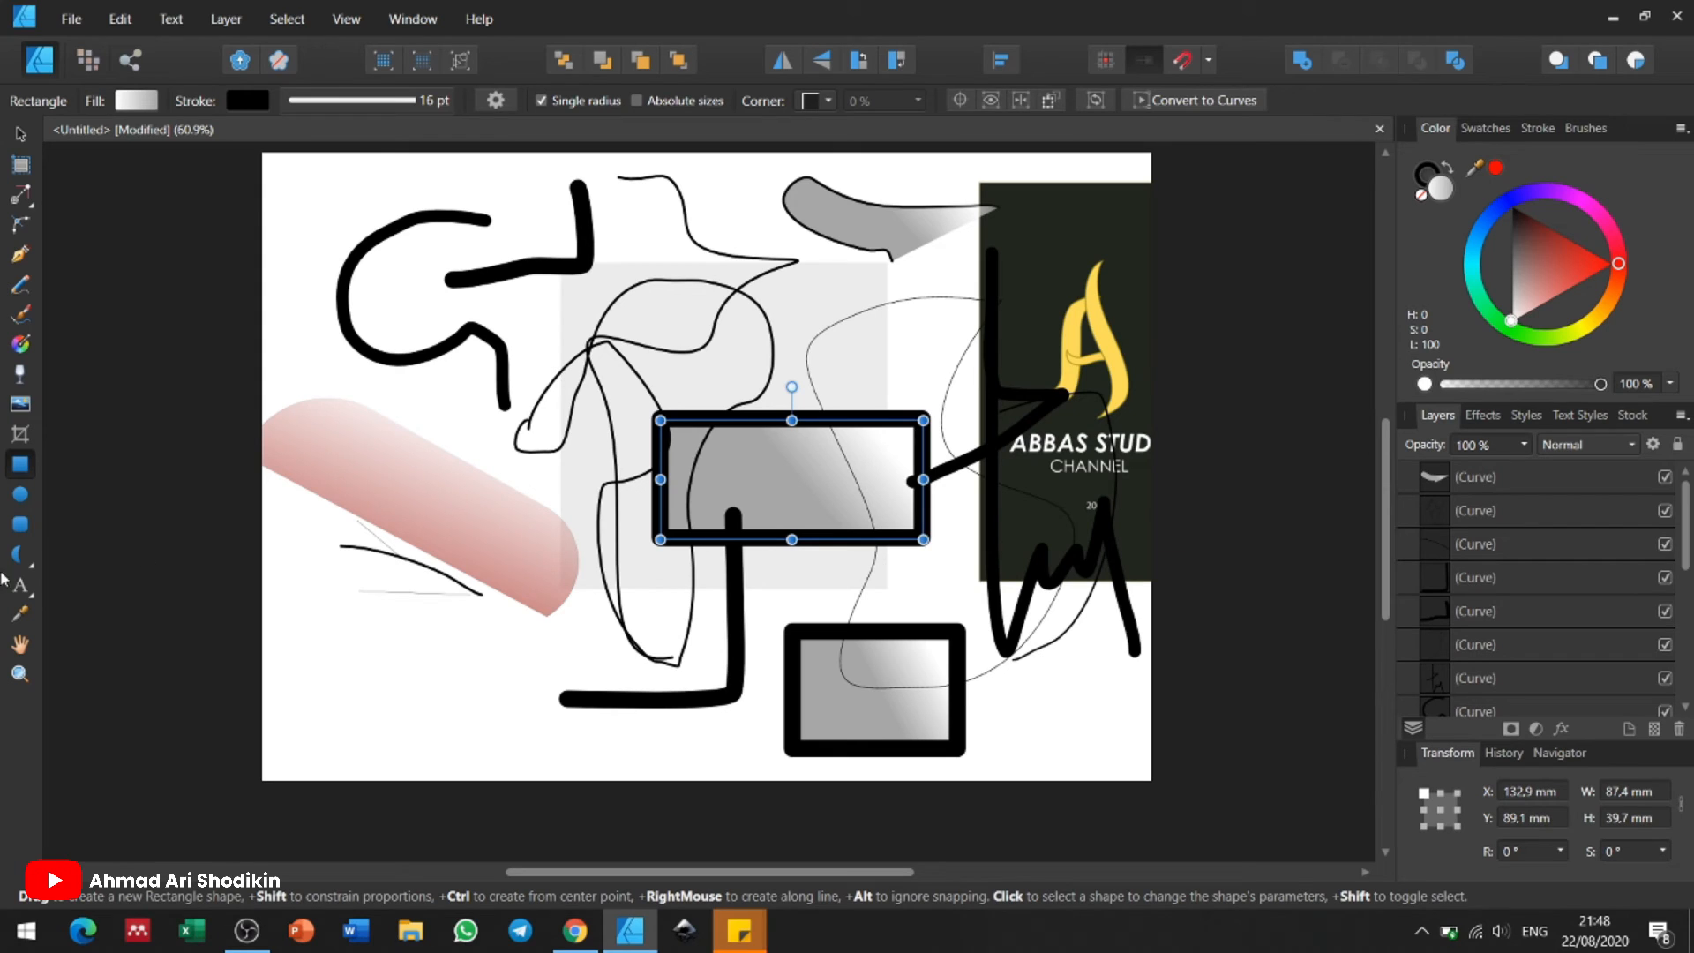
Step: Draw a flat ellipse near the page's upper edge and a near-circular one about 69.2 × 65.7 mm in the upper-left corner
{"action": "left_click", "coordinate": [27, 504]}
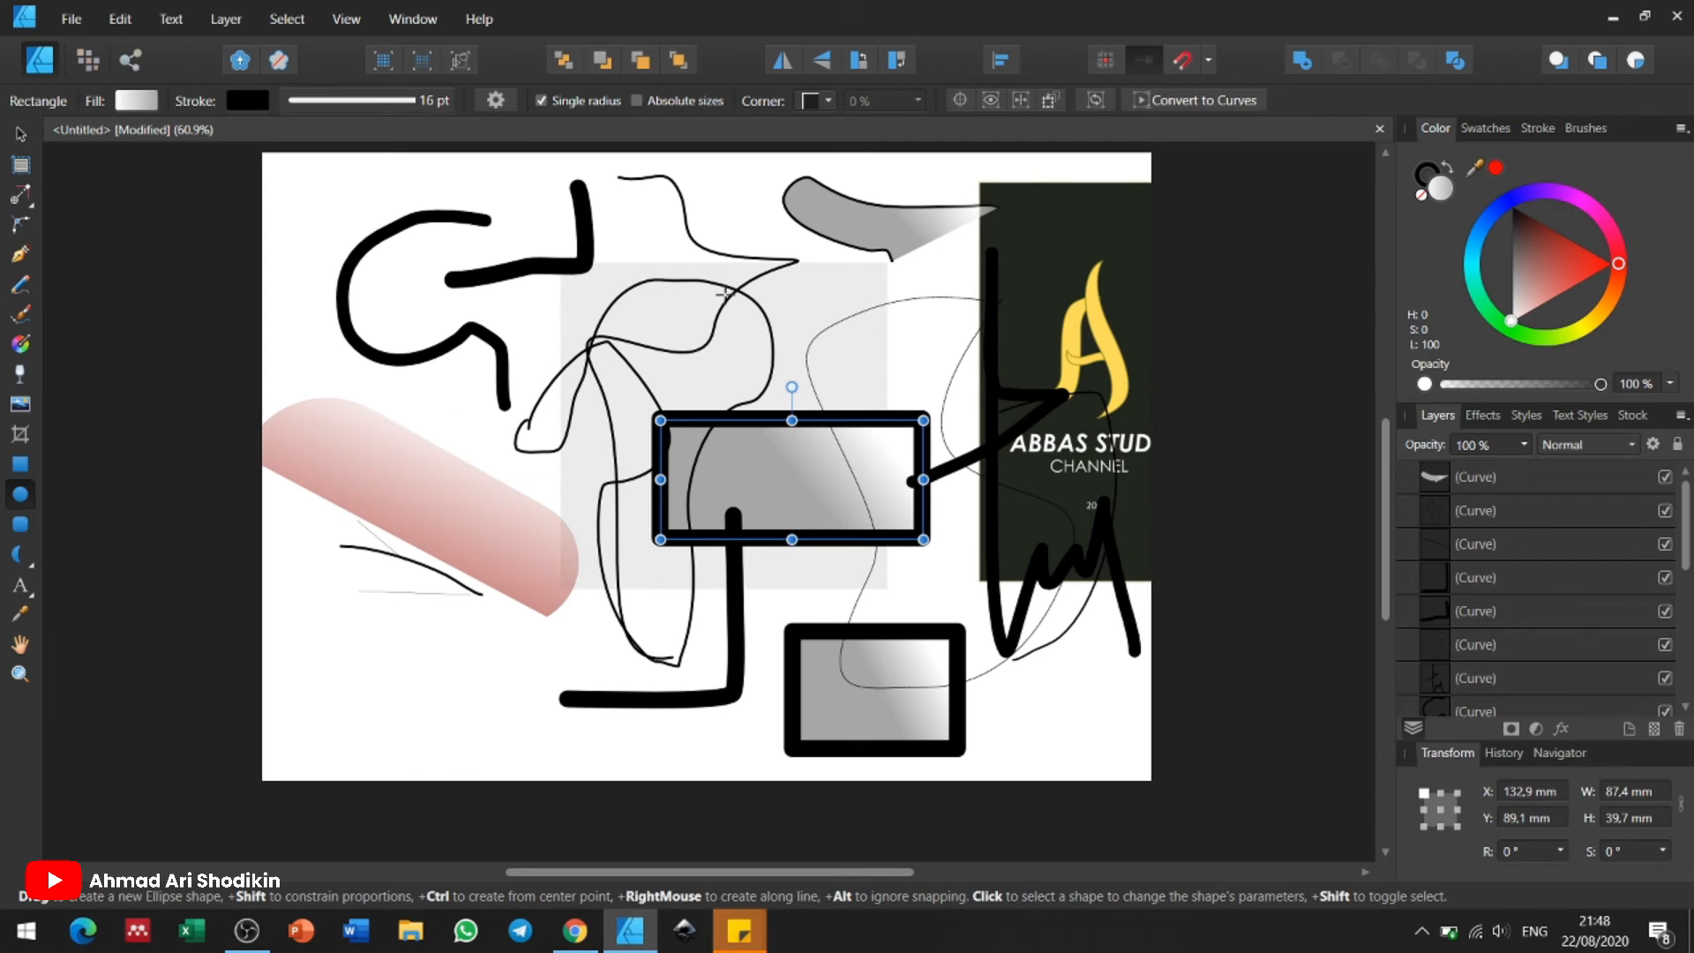
{"action": "left_click_drag", "start_coordinate": [662, 214], "coordinate": [853, 299]}
{"action": "left_click_drag", "start_coordinate": [297, 183], "coordinate": [504, 380]}
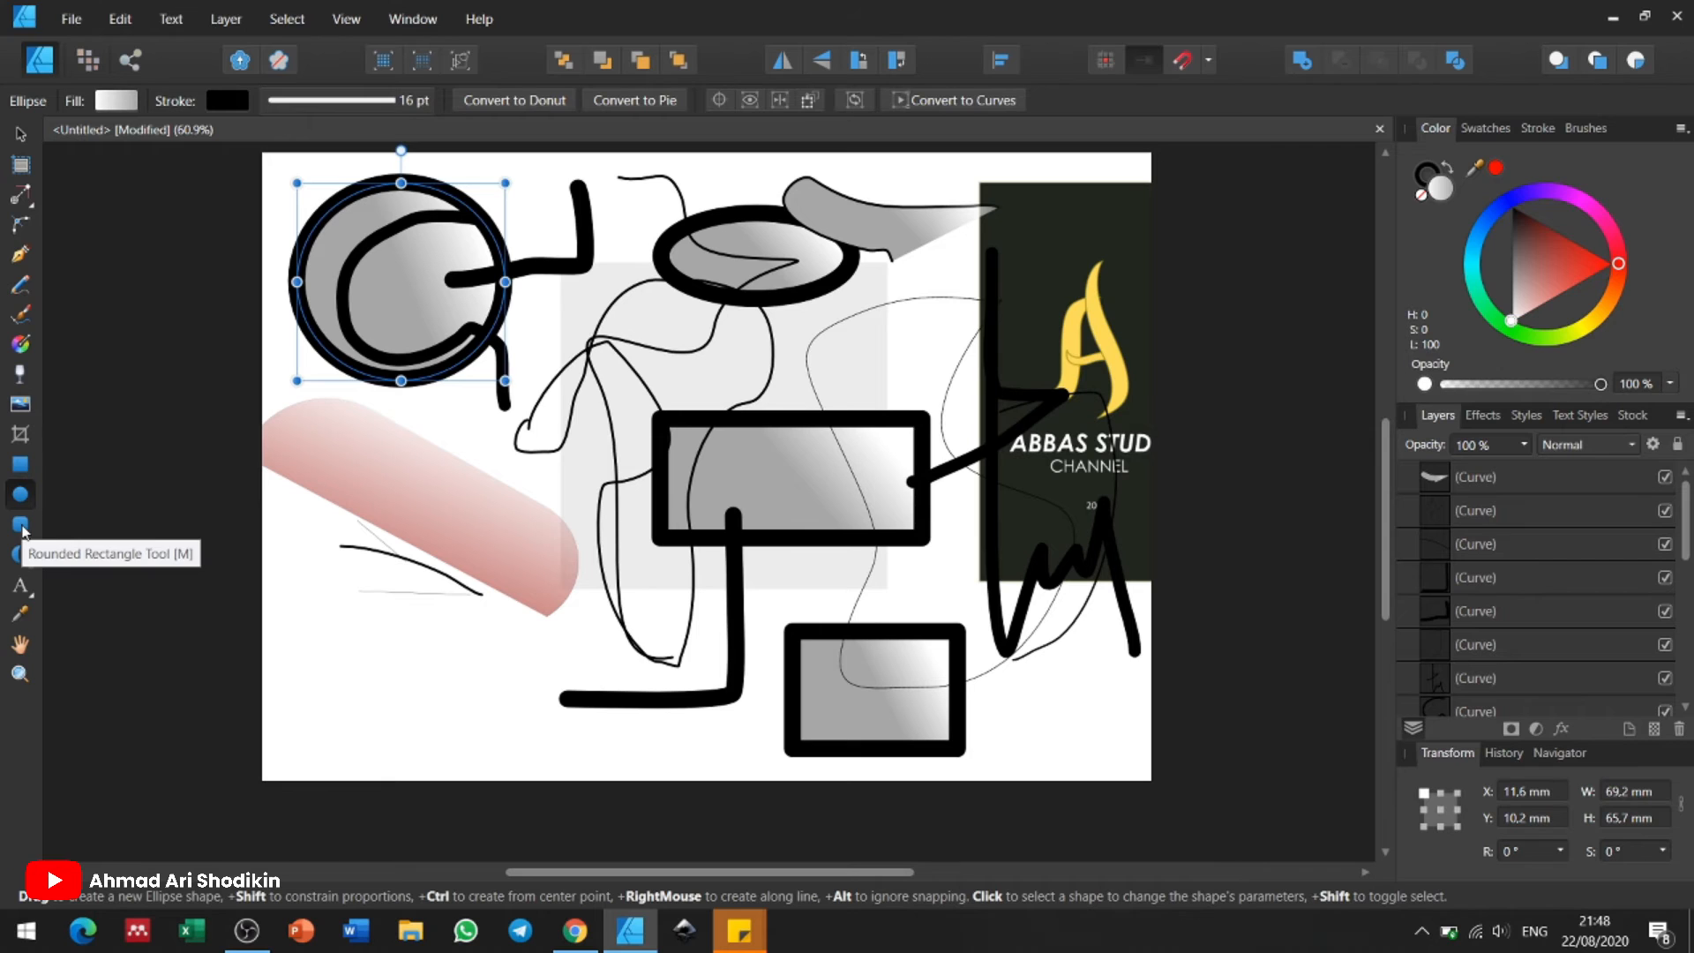
Step: Draw a rounded rectangle at the page's lower edge, enlarge it to about 57.1 × 60.9 mm and adjust its corner radius to 29%
{"action": "left_click", "coordinate": [22, 530]}
{"action": "left_click_drag", "start_coordinate": [389, 657], "coordinate": [520, 780]}
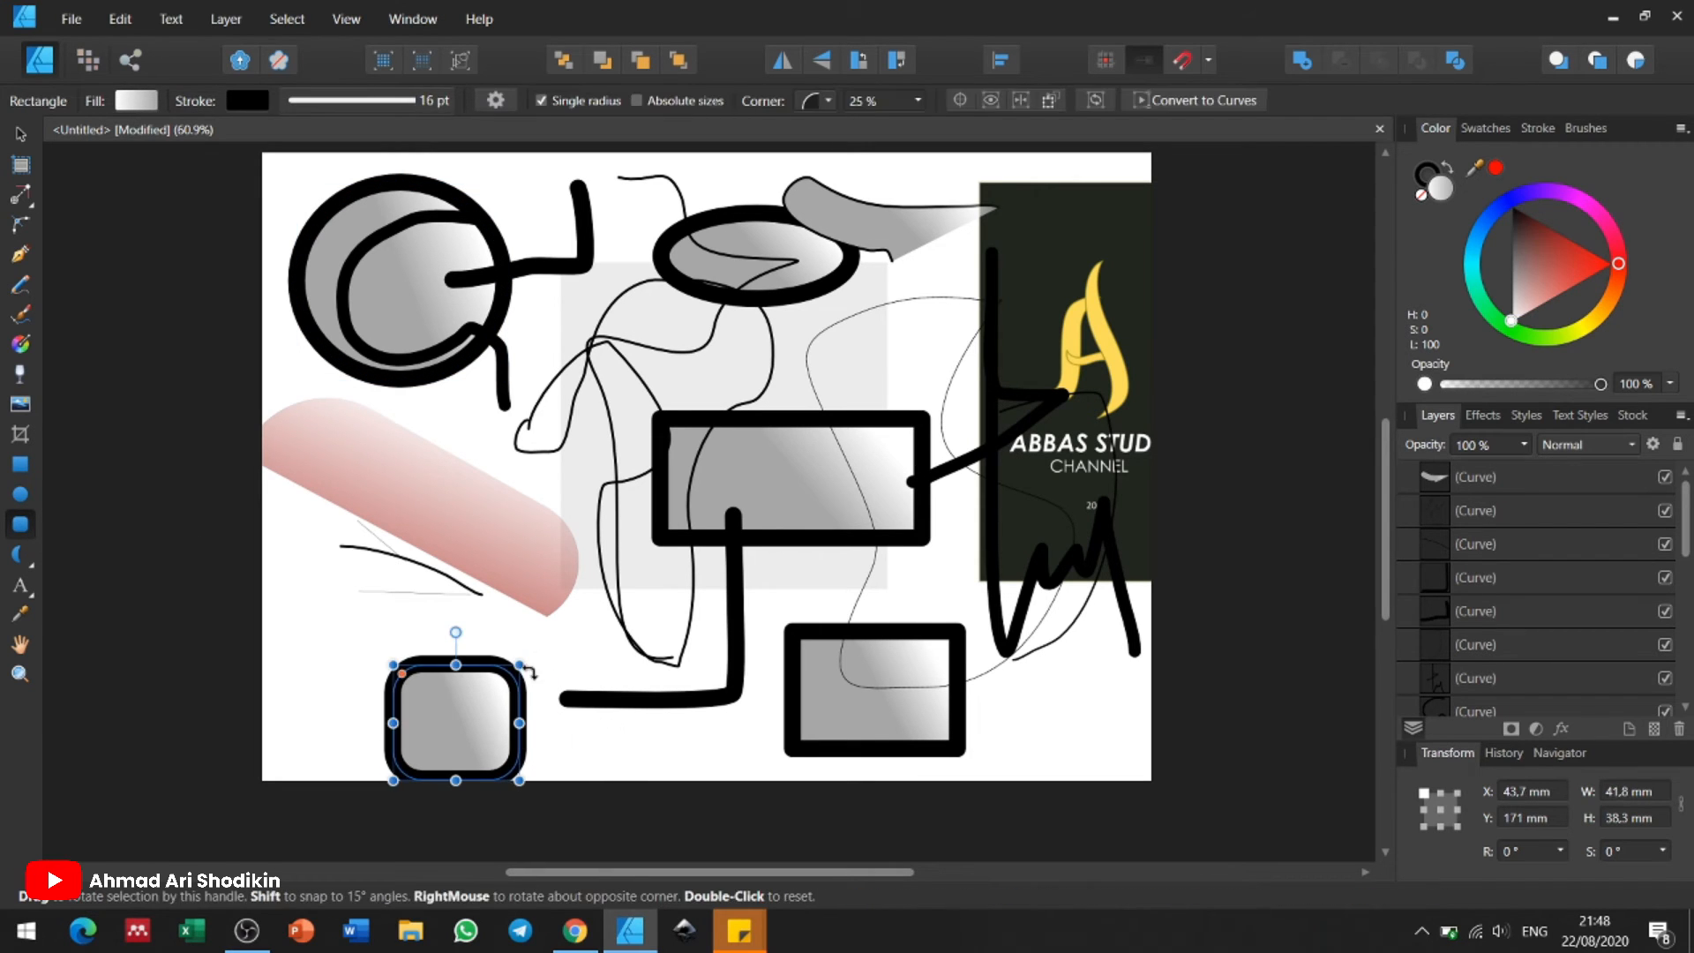
{"action": "left_click_drag", "start_coordinate": [525, 662], "coordinate": [565, 596]}
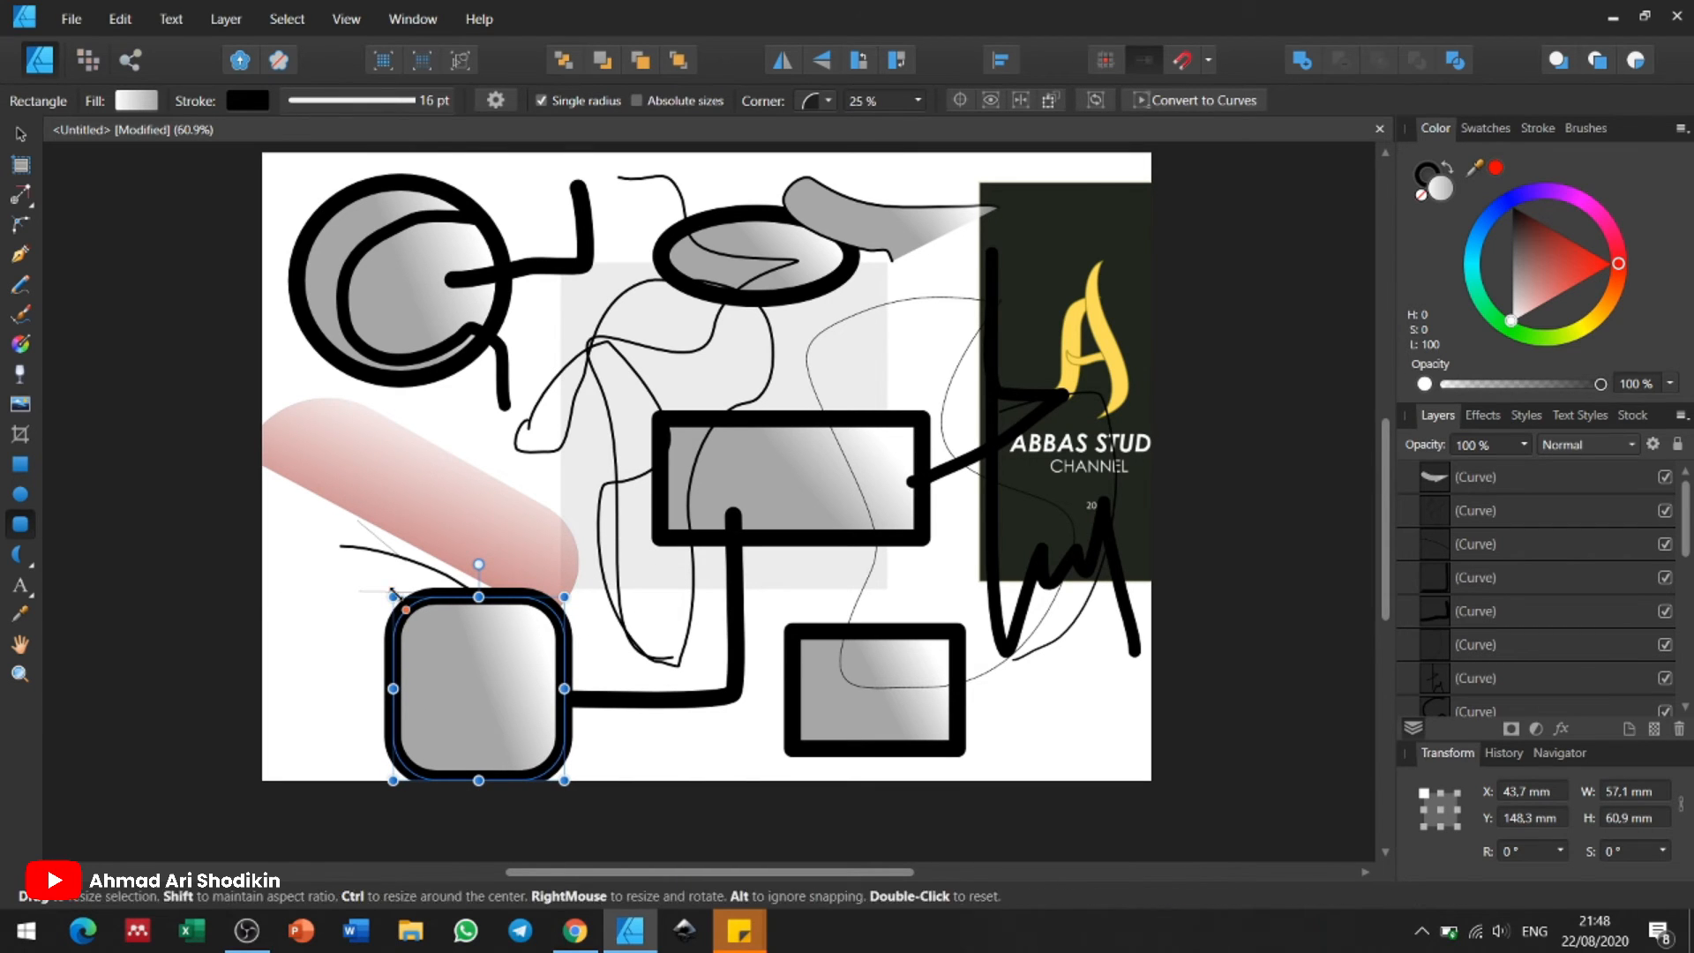
{"action": "mouse_move", "coordinate": [406, 609]}
{"action": "left_mouse_down"}
{"action": "mouse_move", "coordinate": [388, 593]}
{"action": "mouse_move", "coordinate": [447, 645]}
{"action": "mouse_move", "coordinate": [389, 594]}
{"action": "mouse_move", "coordinate": [422, 624]}
{"action": "mouse_move", "coordinate": [405, 610]}
{"action": "left_mouse_up"}
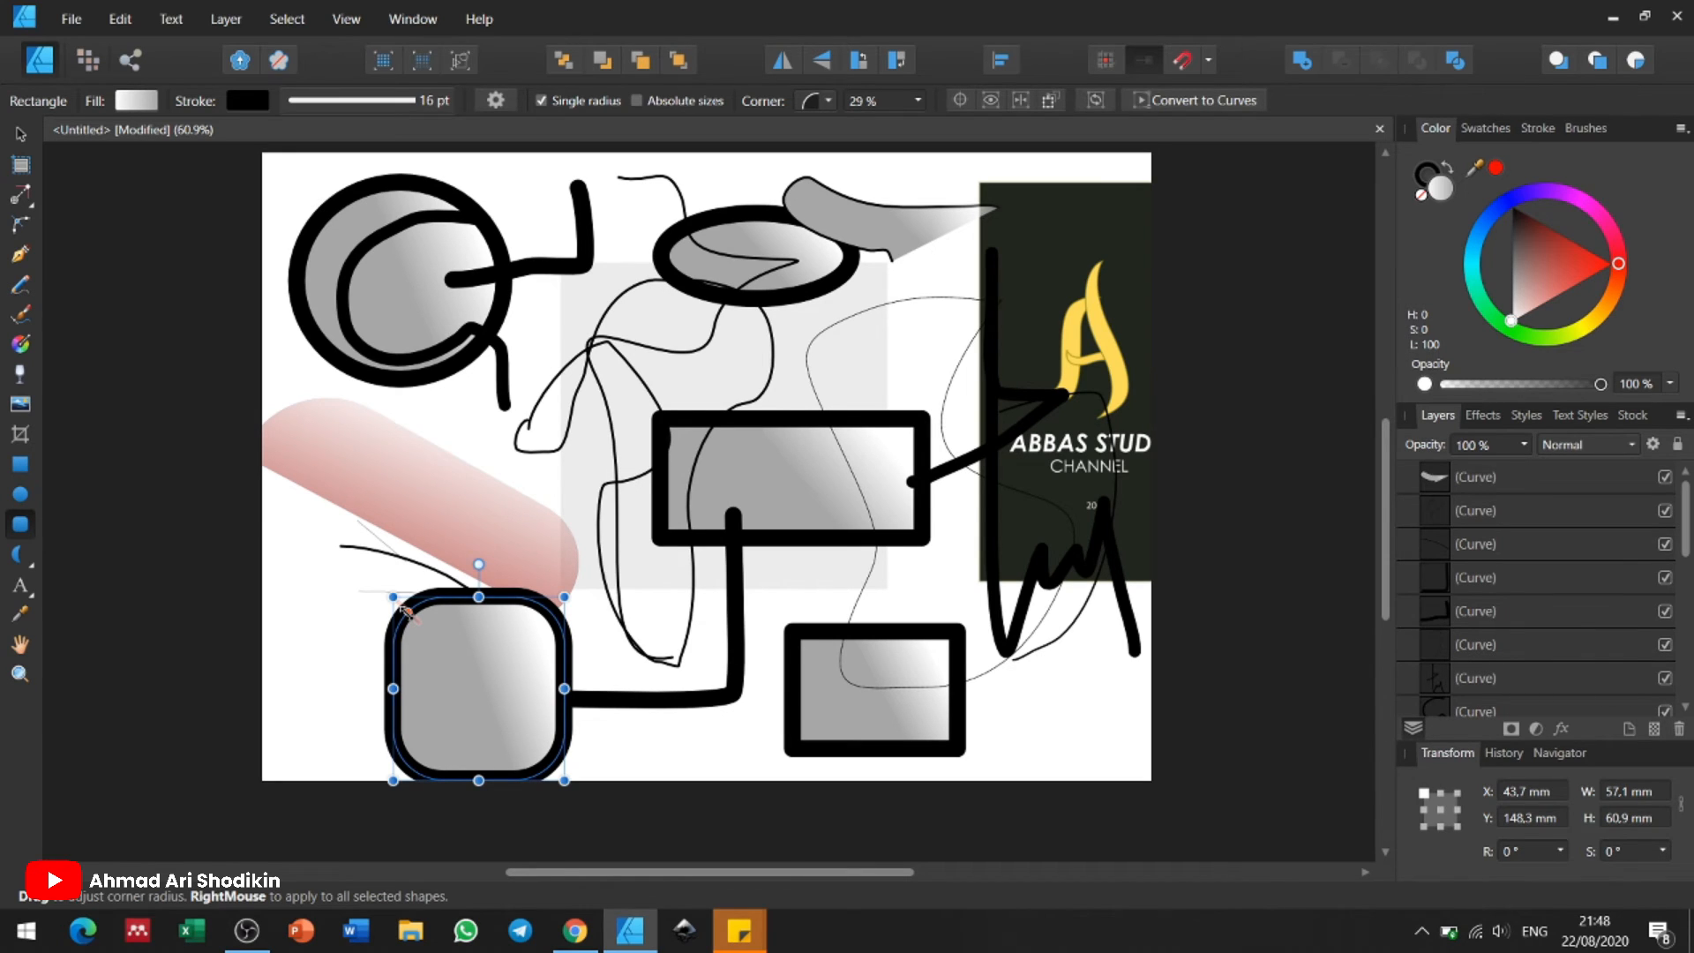
Step: Draw a crescent about 55.6 × 50.6 mm beside the rounded rectangle and show the list of other shape tools
{"action": "left_click", "coordinate": [19, 554]}
{"action": "left_click_drag", "start_coordinate": [308, 538], "coordinate": [474, 689]}
{"action": "left_click", "coordinate": [30, 565]}
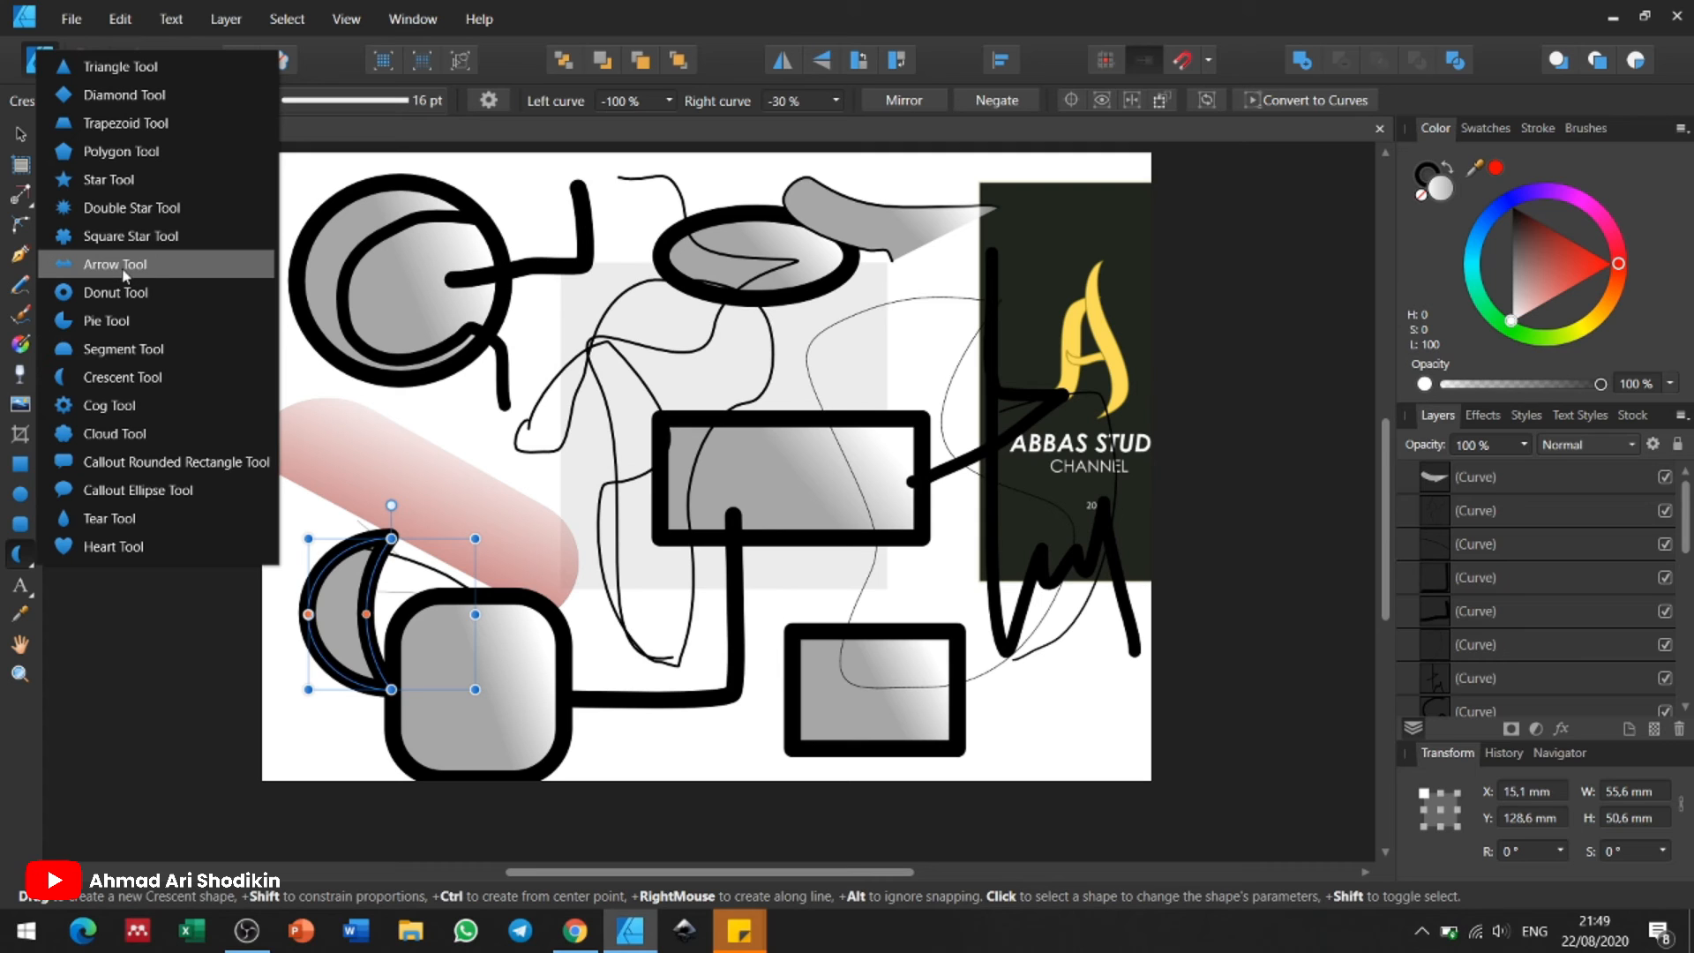
Step: Add the artistic text "kata kata" at about 65.2 pt beside the circle near the page's upper edge
{"action": "left_click", "coordinate": [20, 586]}
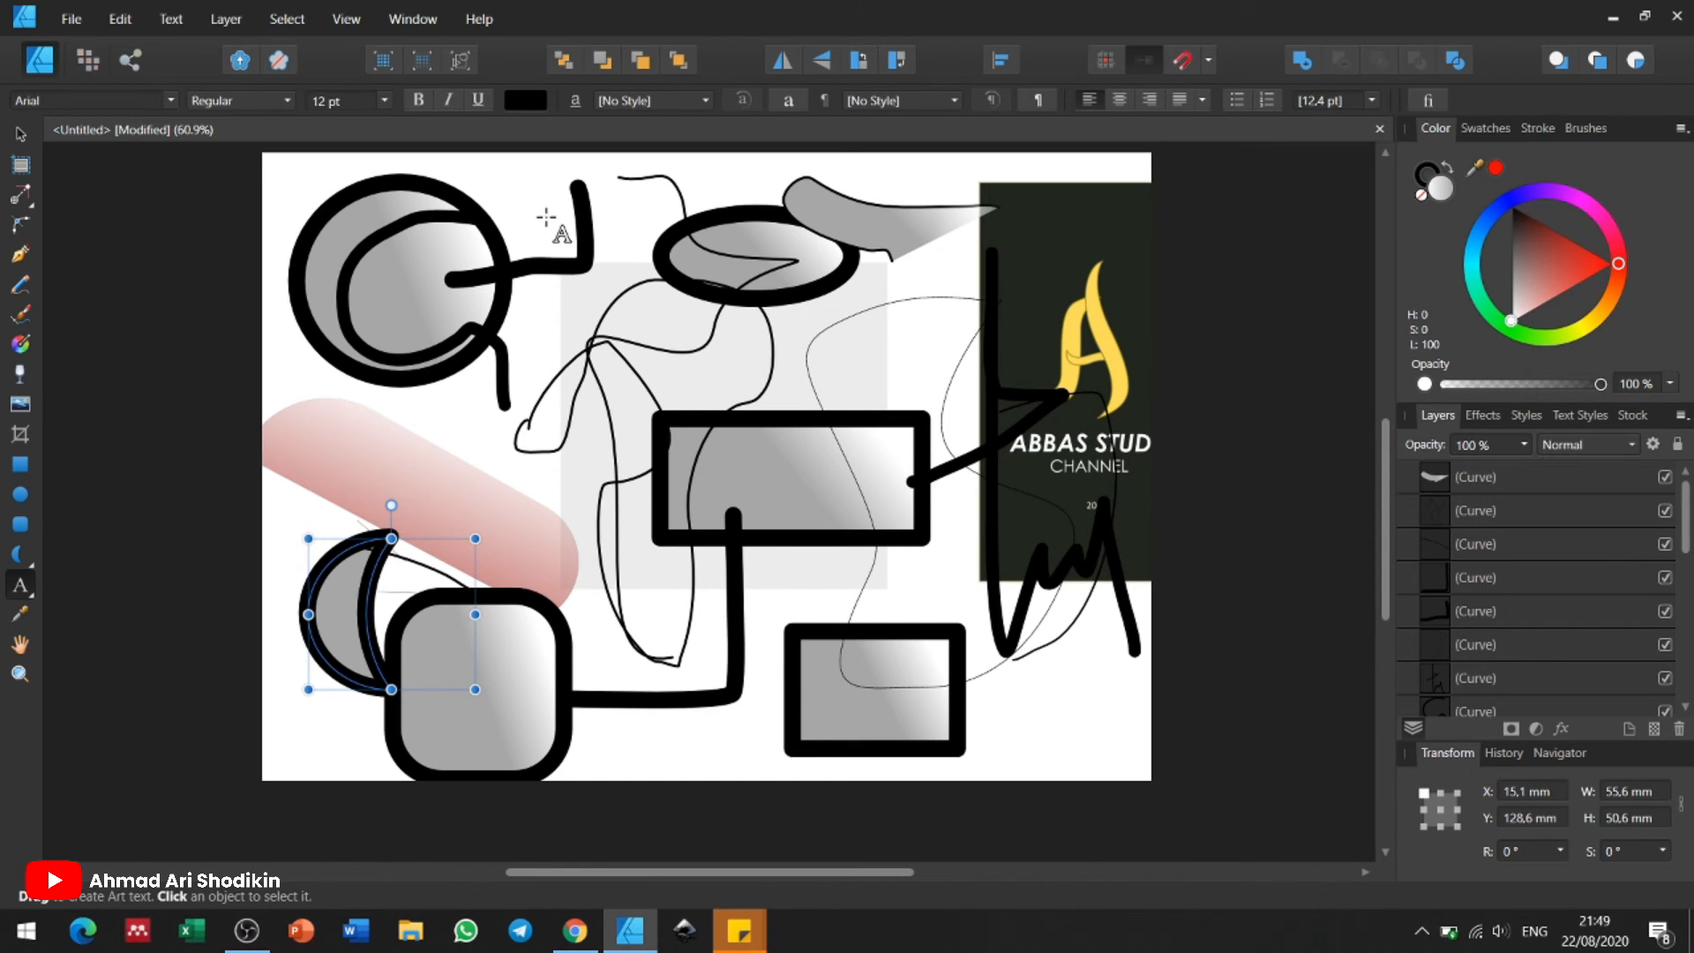
{"action": "scroll", "coordinate": [583, 342], "scroll_direction": "up", "scroll_amount": 1}
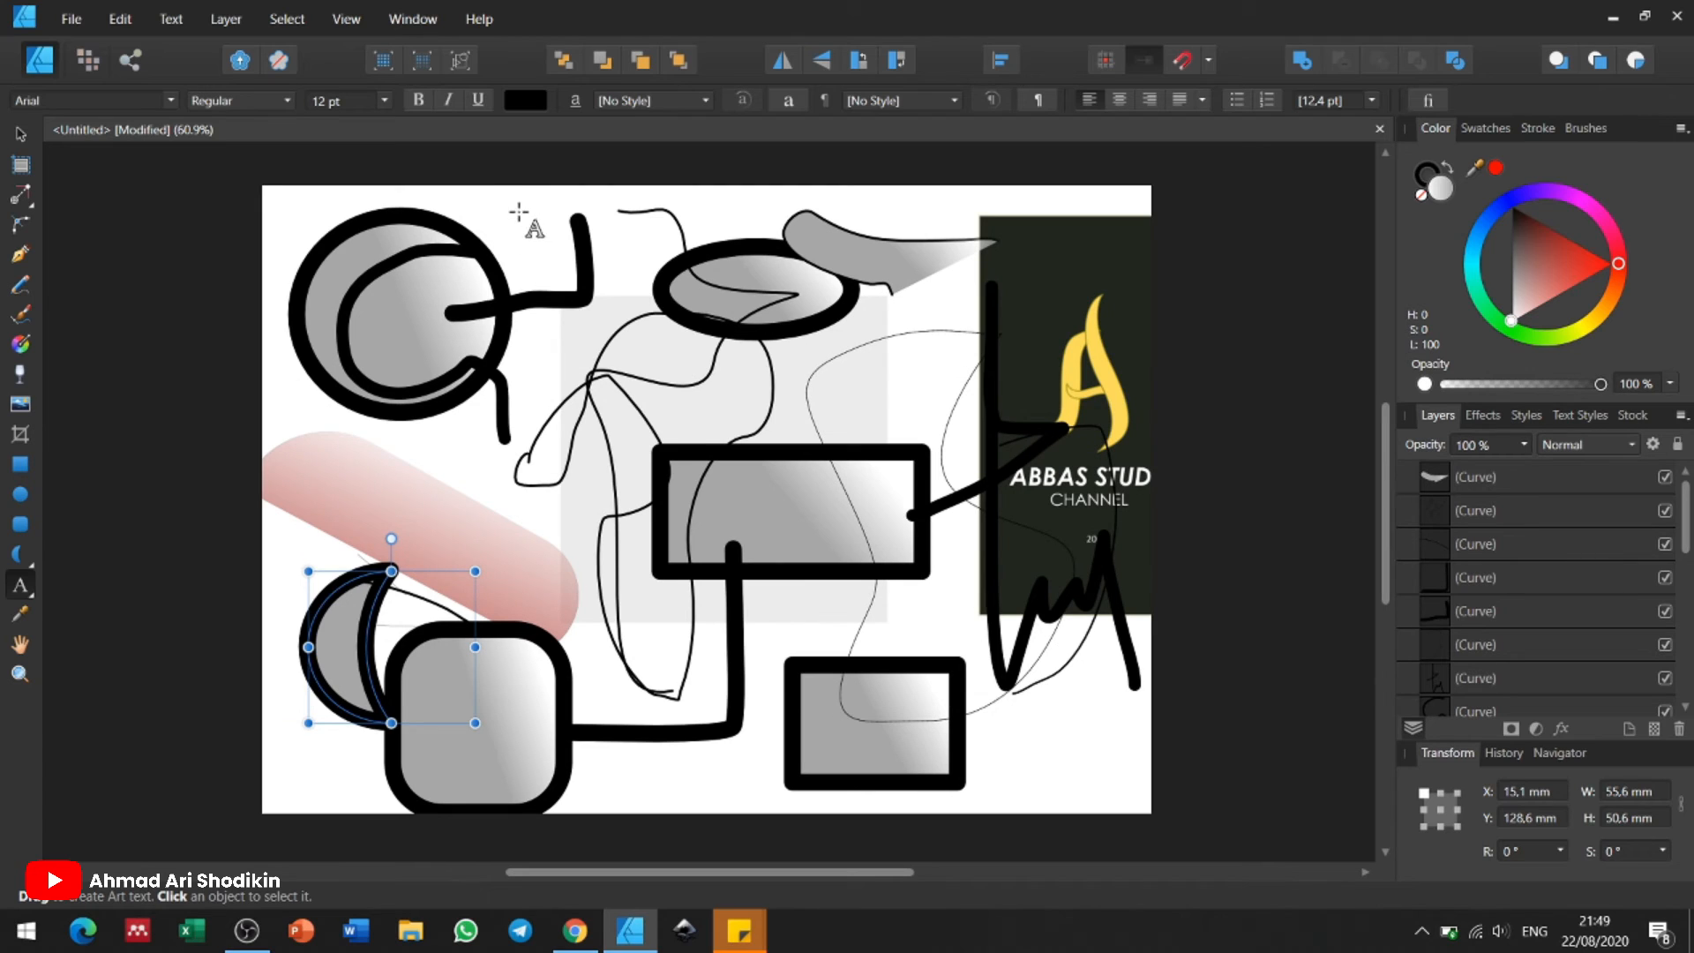
{"action": "left_click_drag", "start_coordinate": [519, 212], "coordinate": [548, 274]}
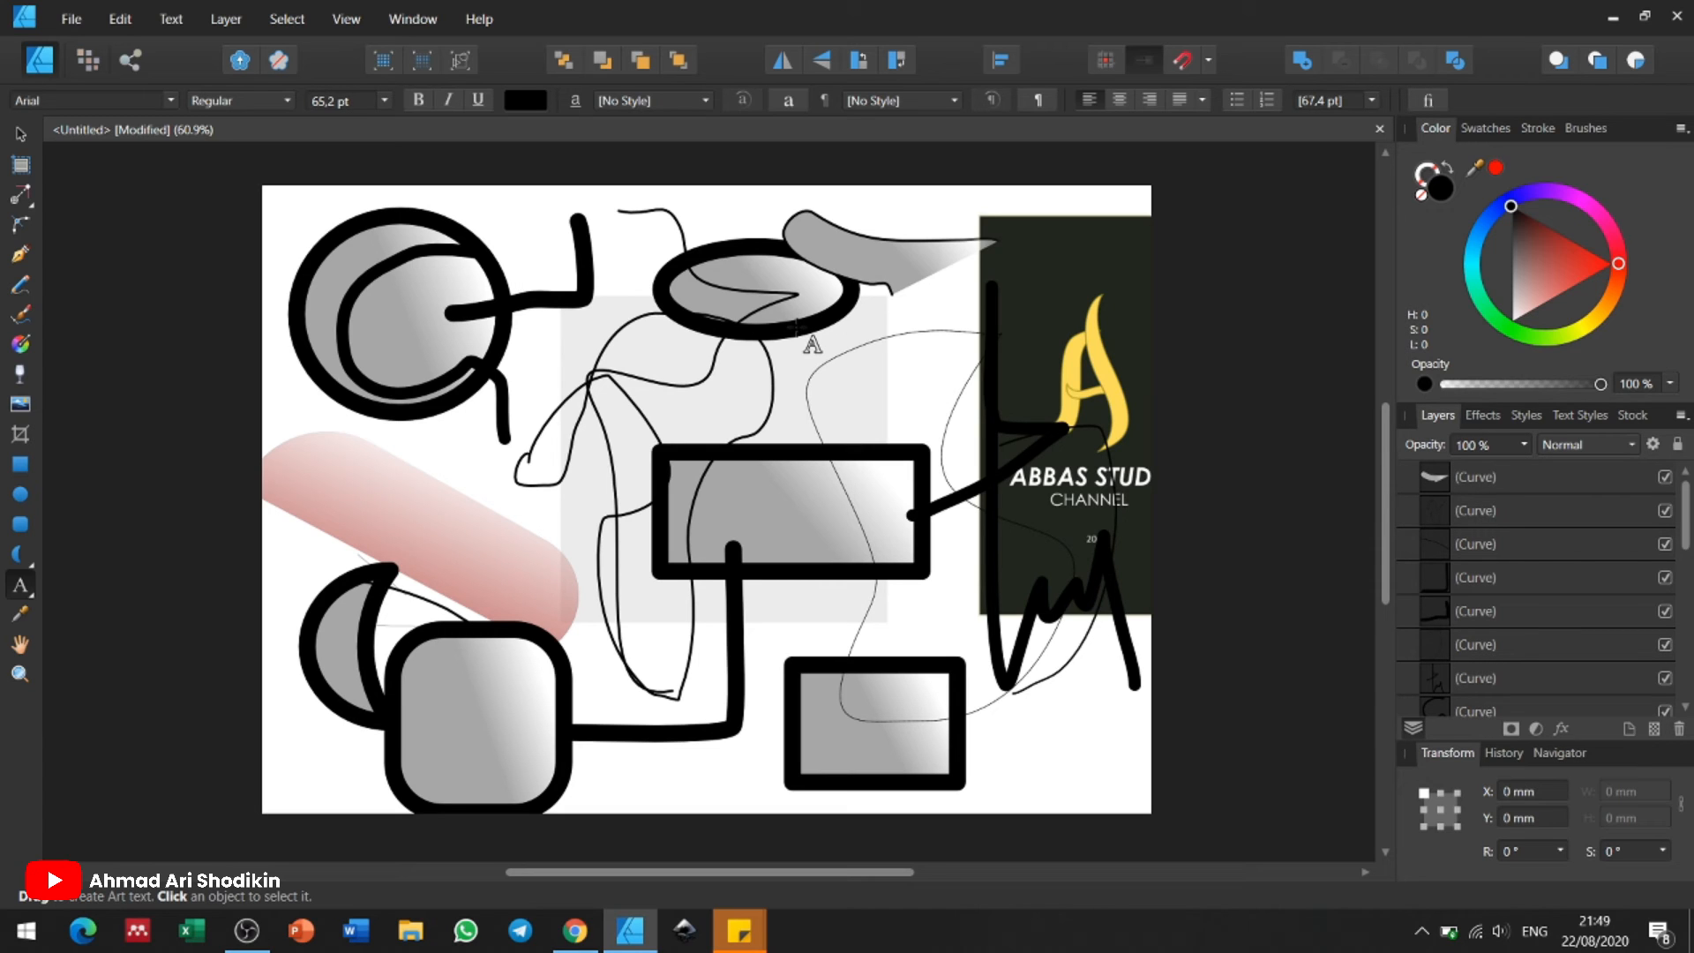
{"action": "type", "text": "kata kata"}
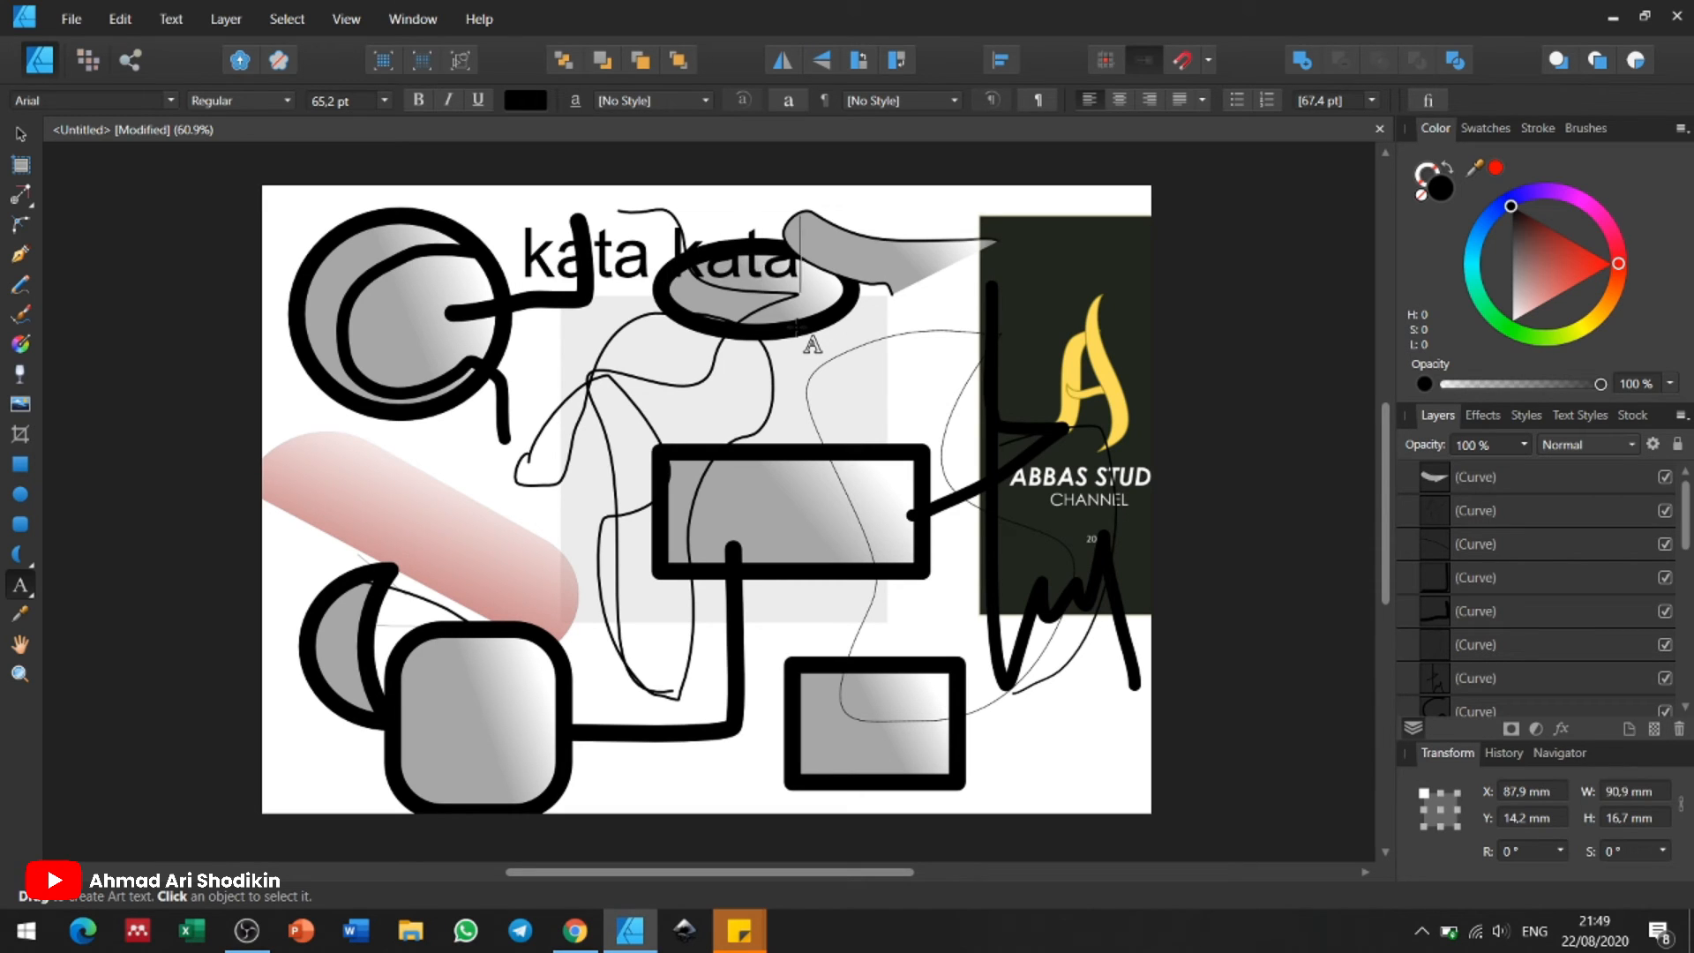
{"action": "key", "text": "Escape"}
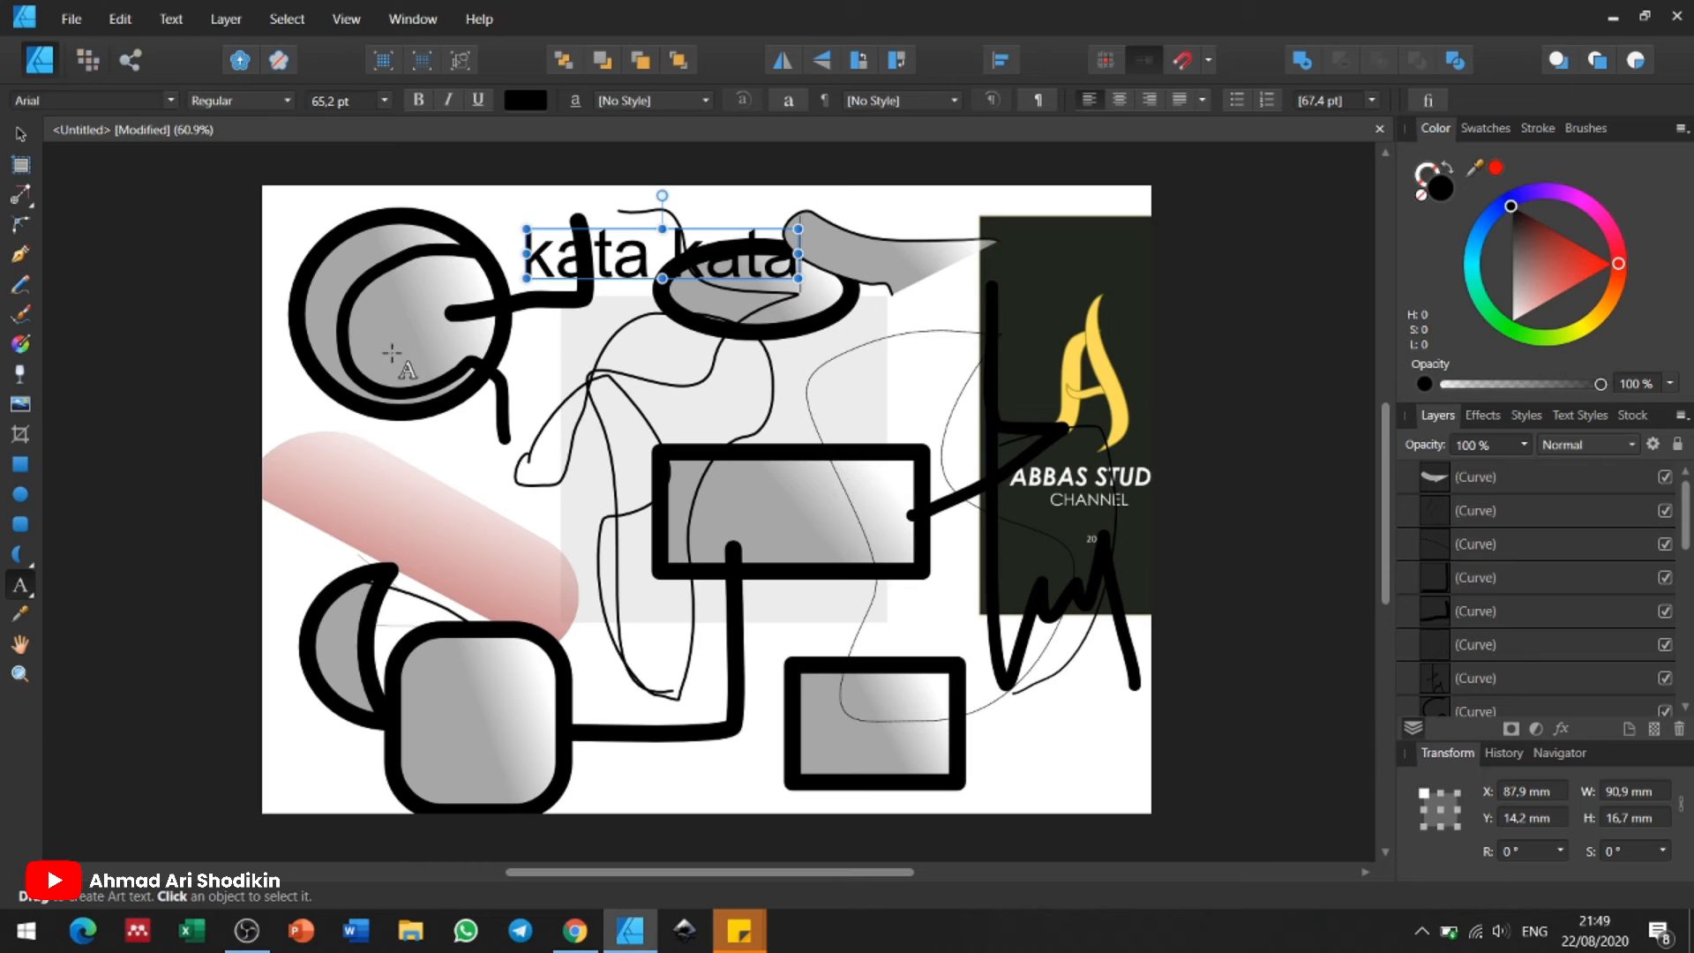
Step: Create a text frame about 61.2 × 66.2 mm below the thick curves and fill it with random filler letters at 12 pt
{"action": "left_click", "coordinate": [22, 588]}
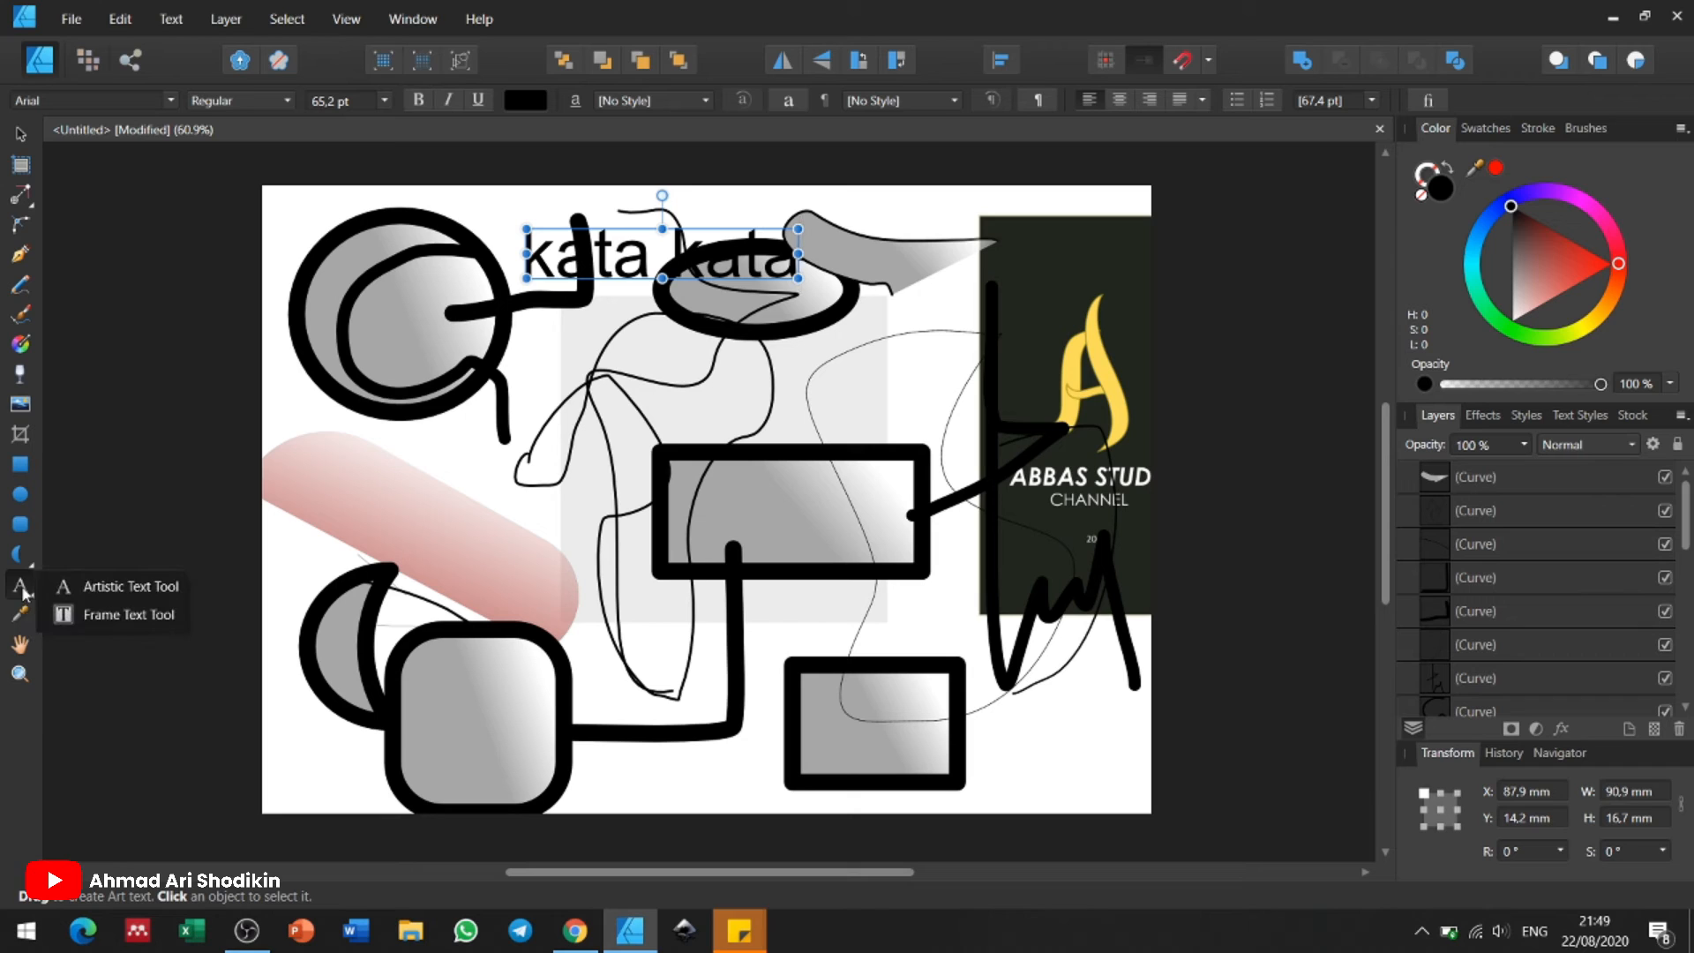
{"action": "left_click", "coordinate": [88, 621]}
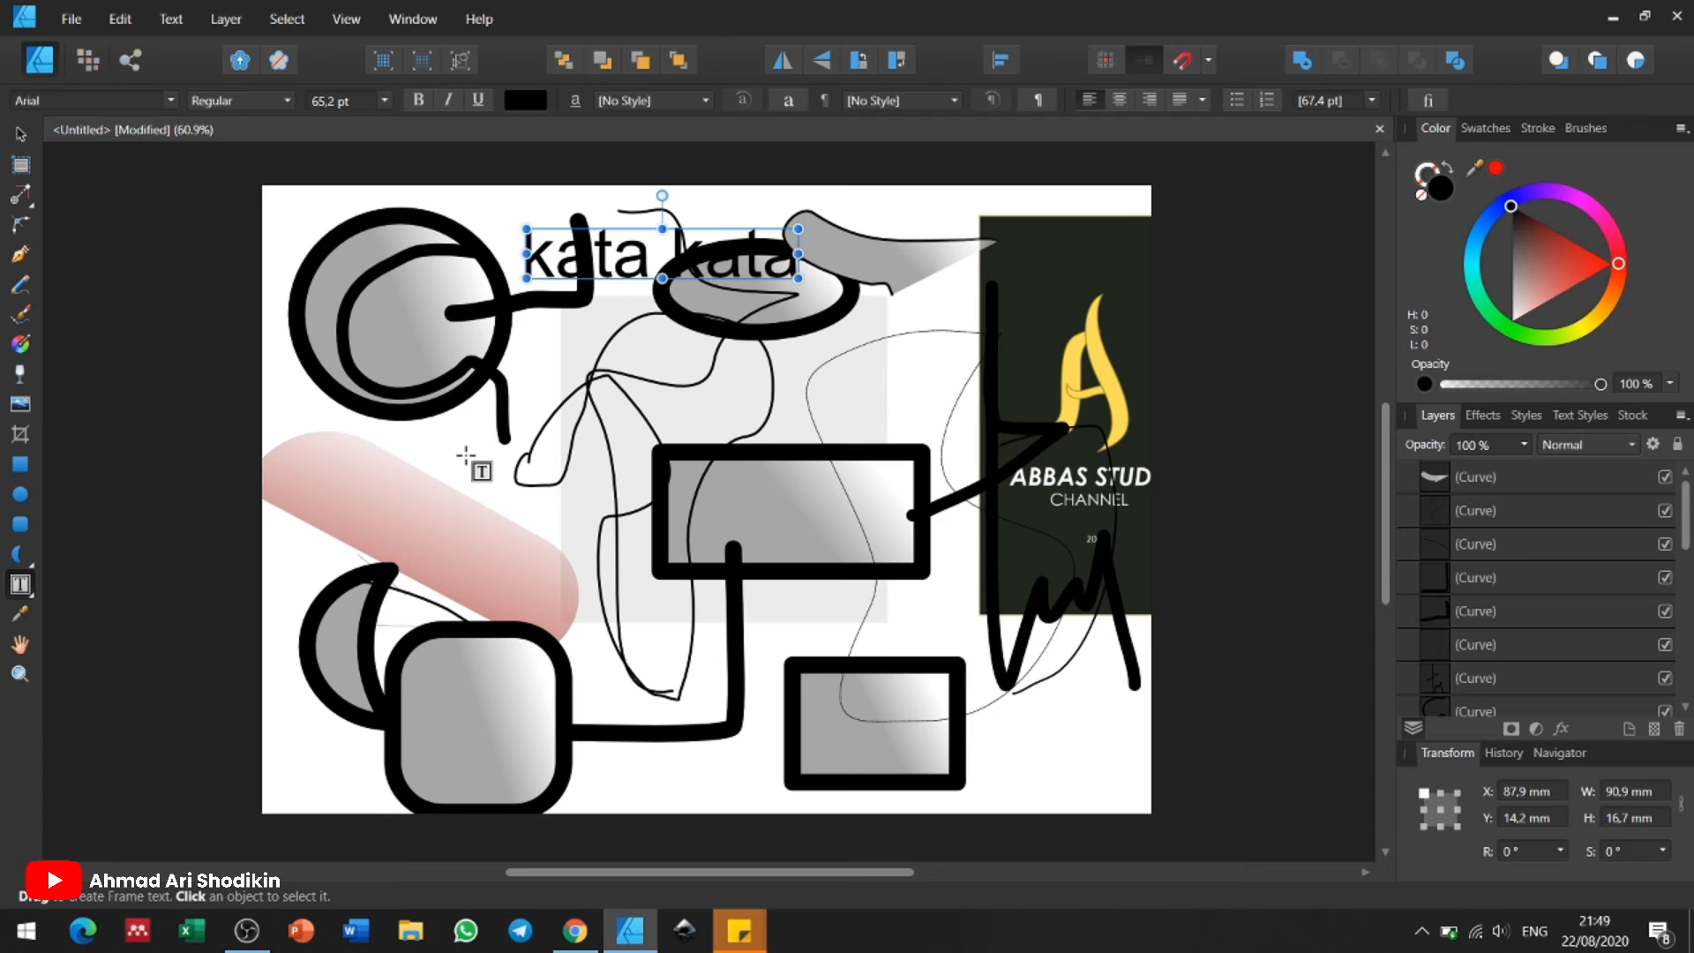
{"action": "left_click_drag", "start_coordinate": [466, 456], "coordinate": [650, 653]}
{"action": "type", "text": "adasdhaksdkadksabdkabdksabdkadbkdbkabdskbdakbskabdkabdkab"}
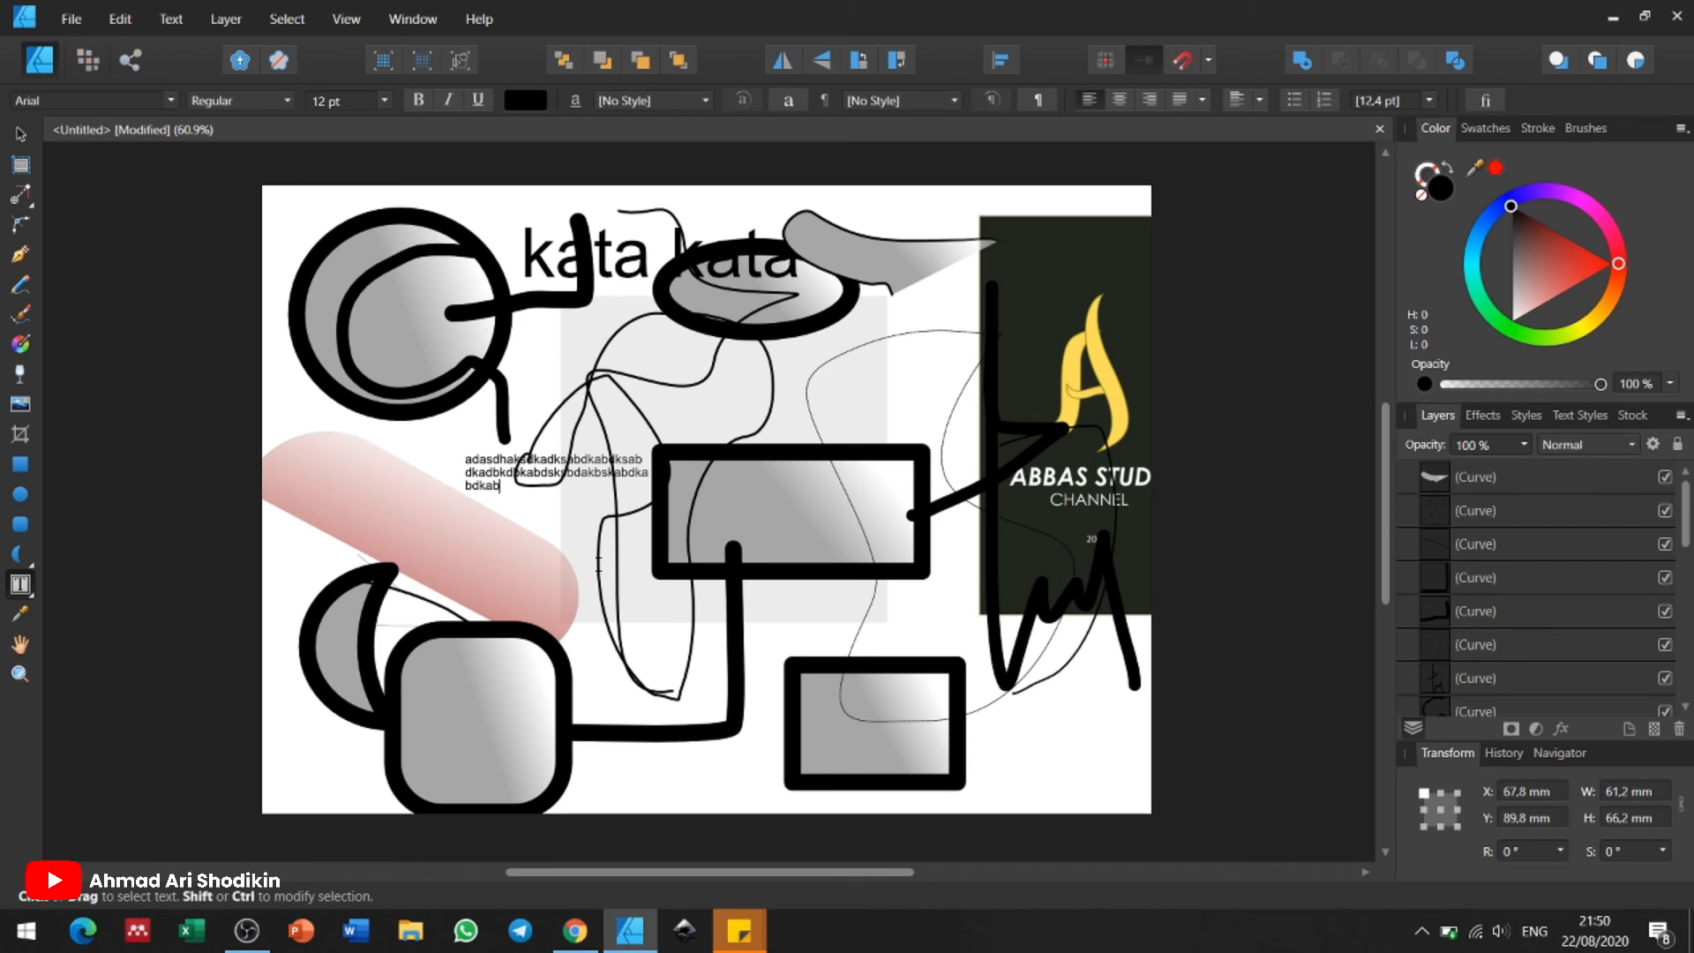
{"action": "key", "text": "Escape"}
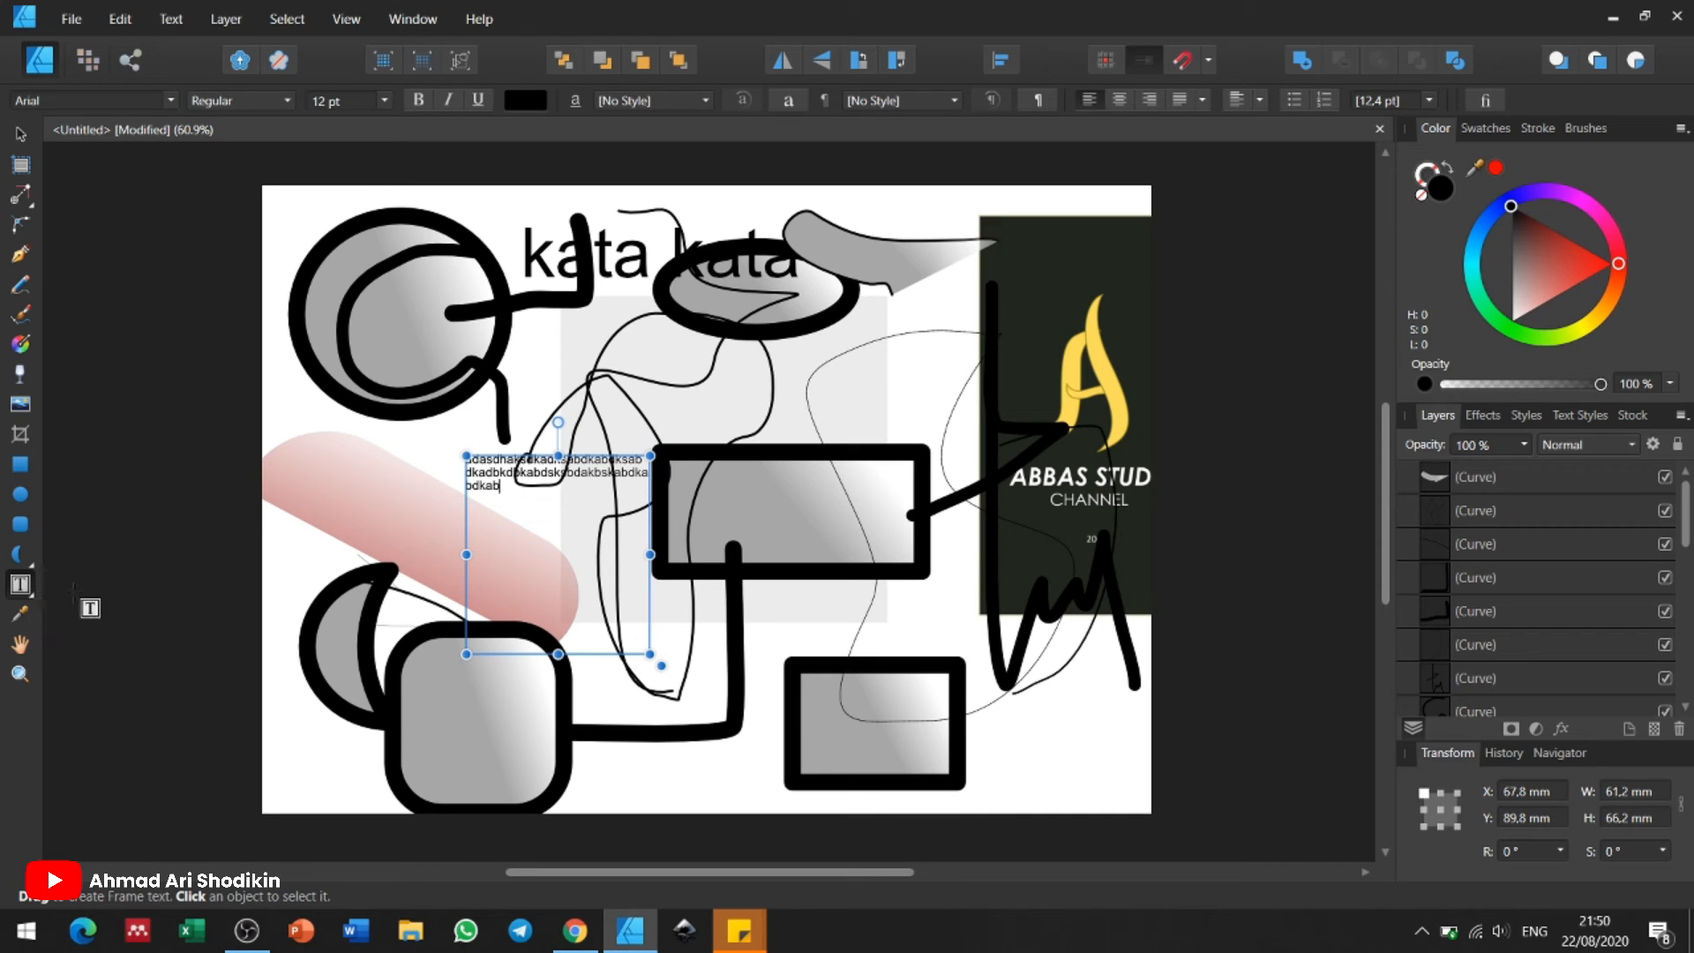
Step: Recolour the frame text with the Color Picker, sampling the red shape, the yellow logo letter, a grey tone and finally the thick black curve
{"action": "left_click", "coordinate": [22, 614]}
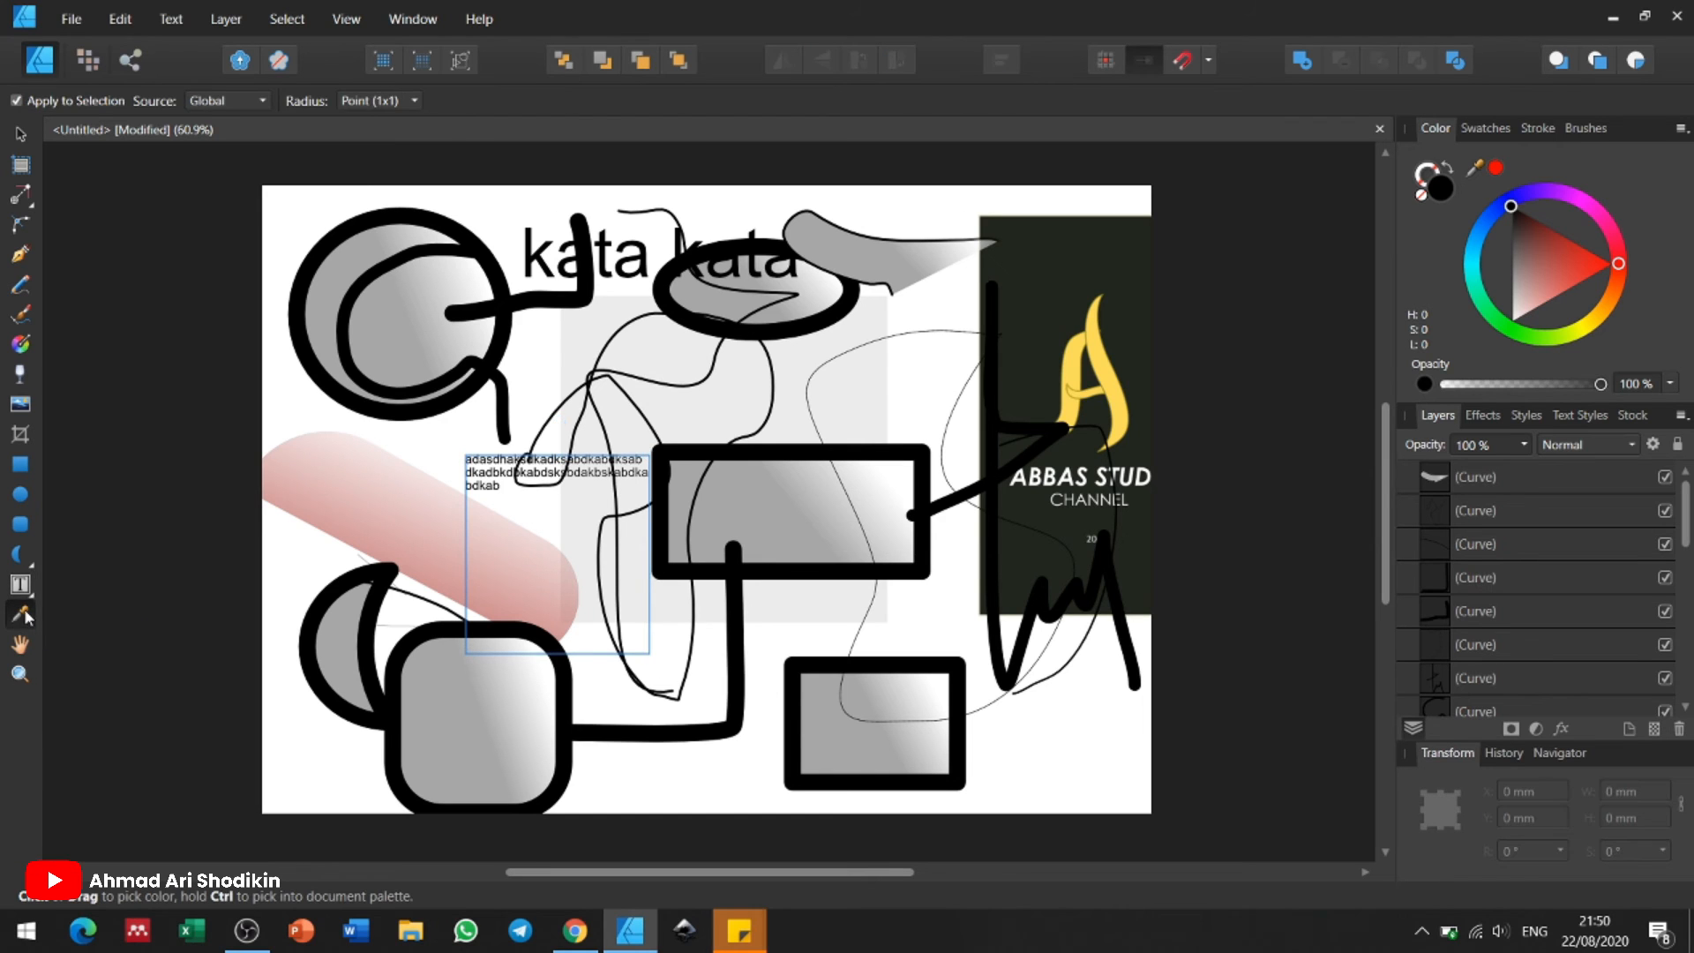
{"action": "left_click", "coordinate": [384, 537]}
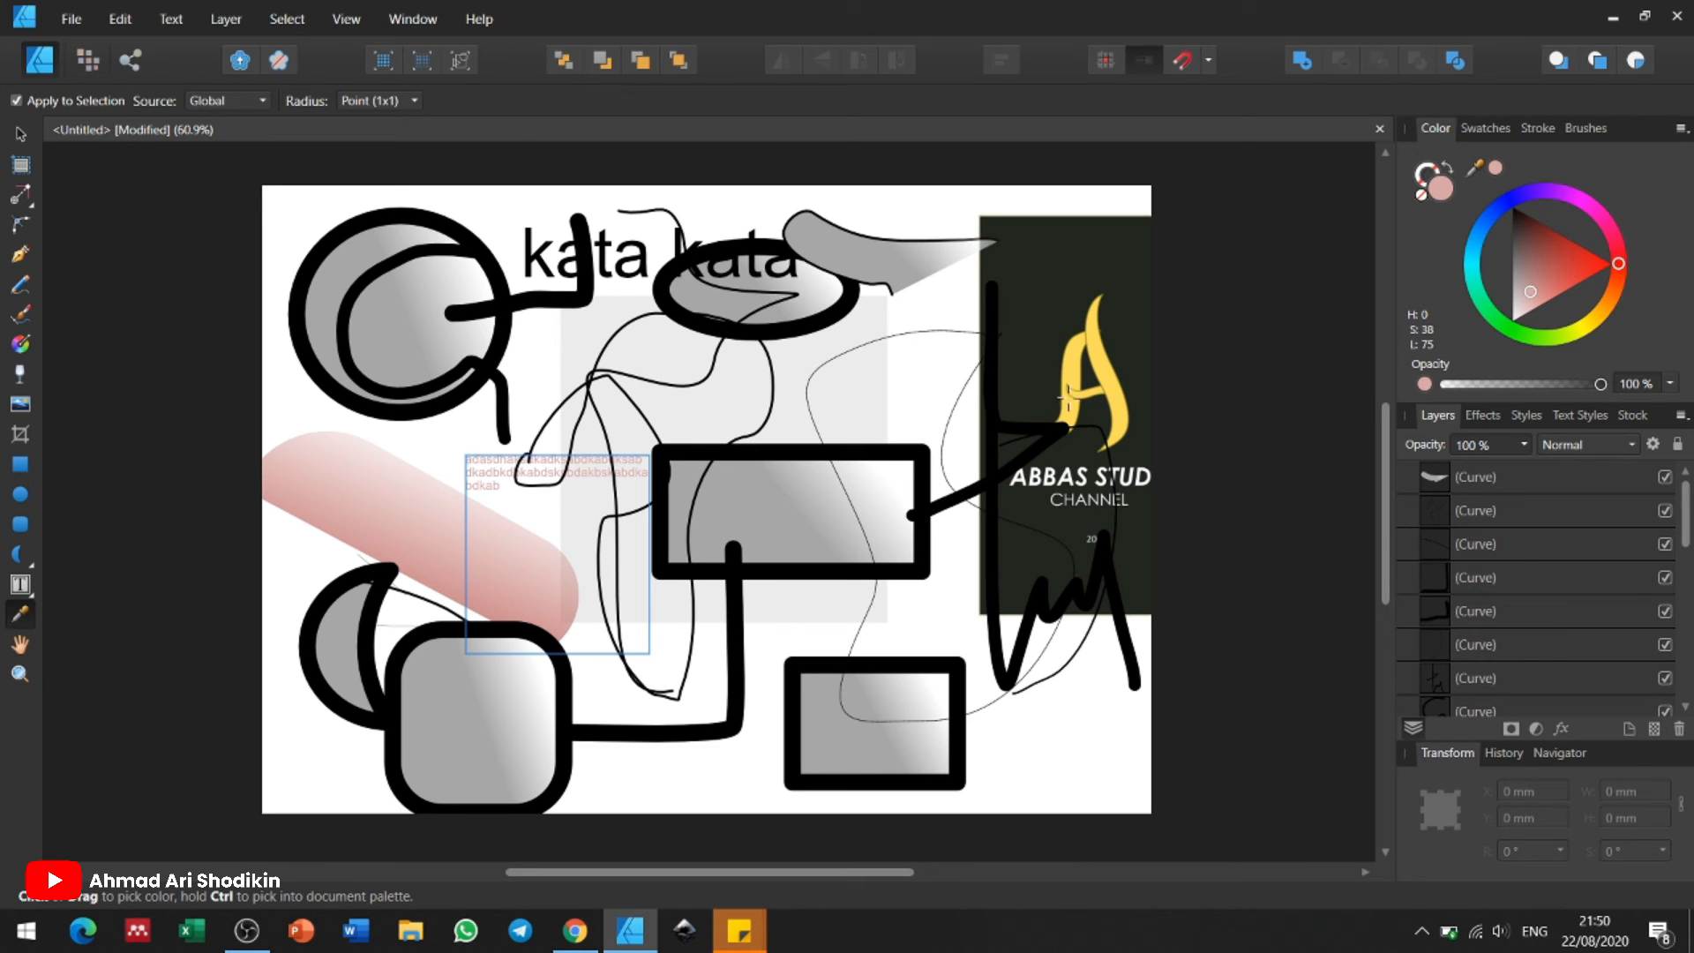
{"action": "left_click", "coordinate": [1073, 375]}
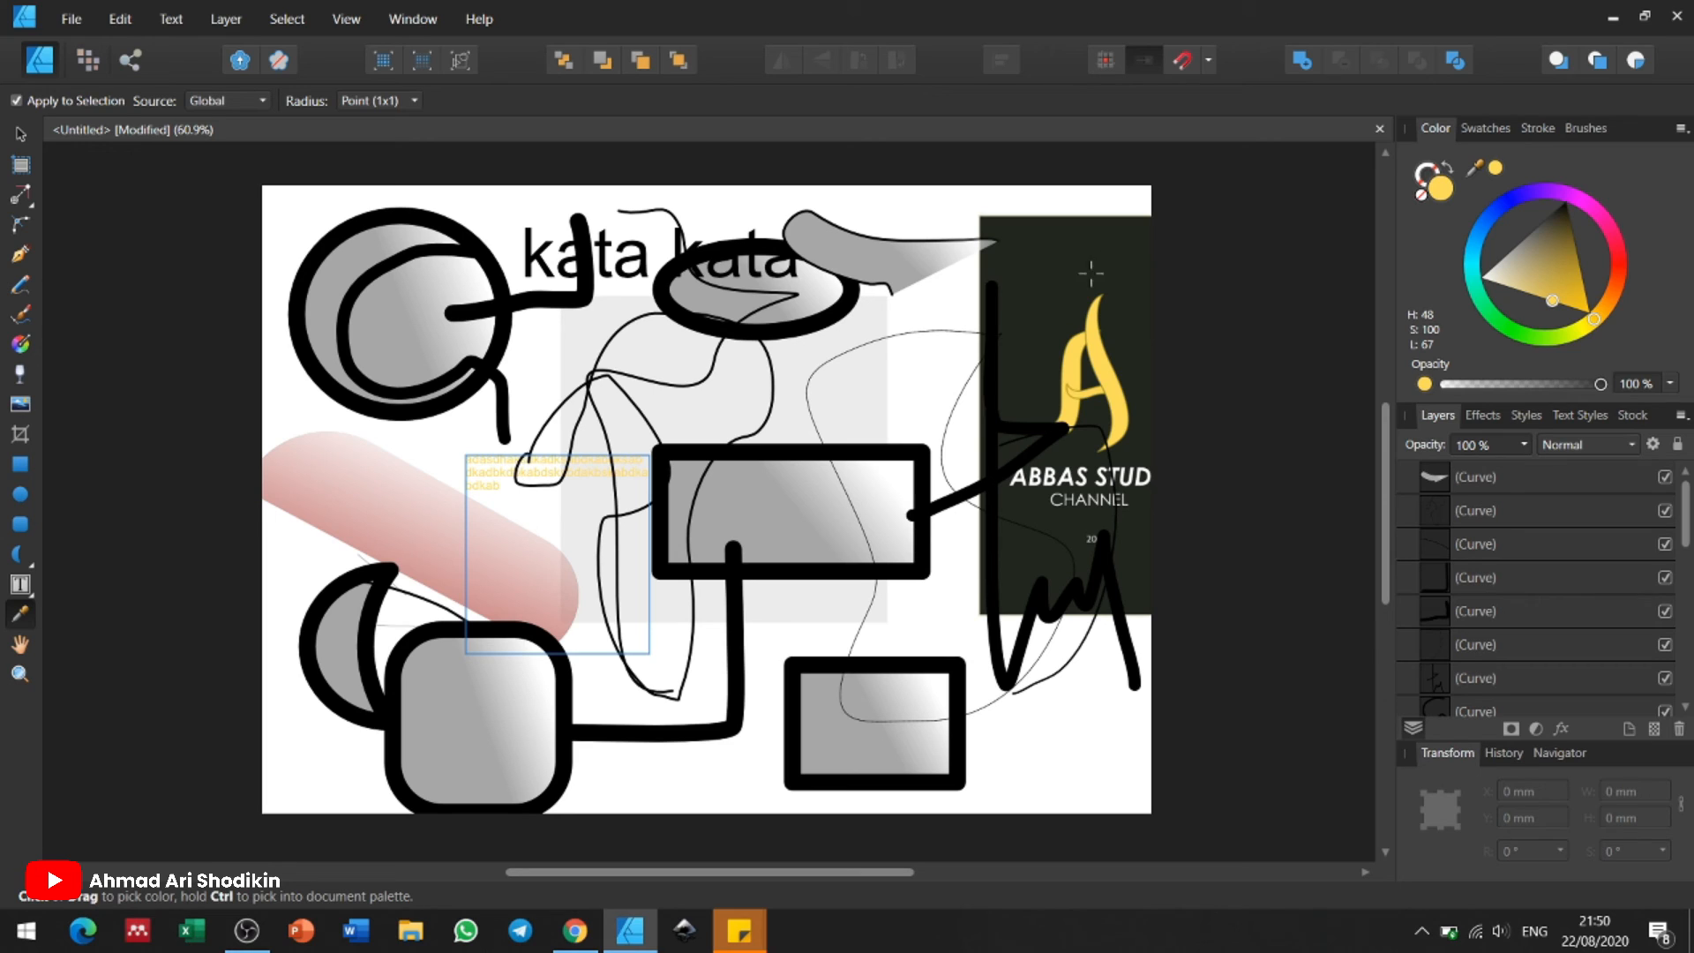
{"action": "left_click", "coordinate": [319, 497]}
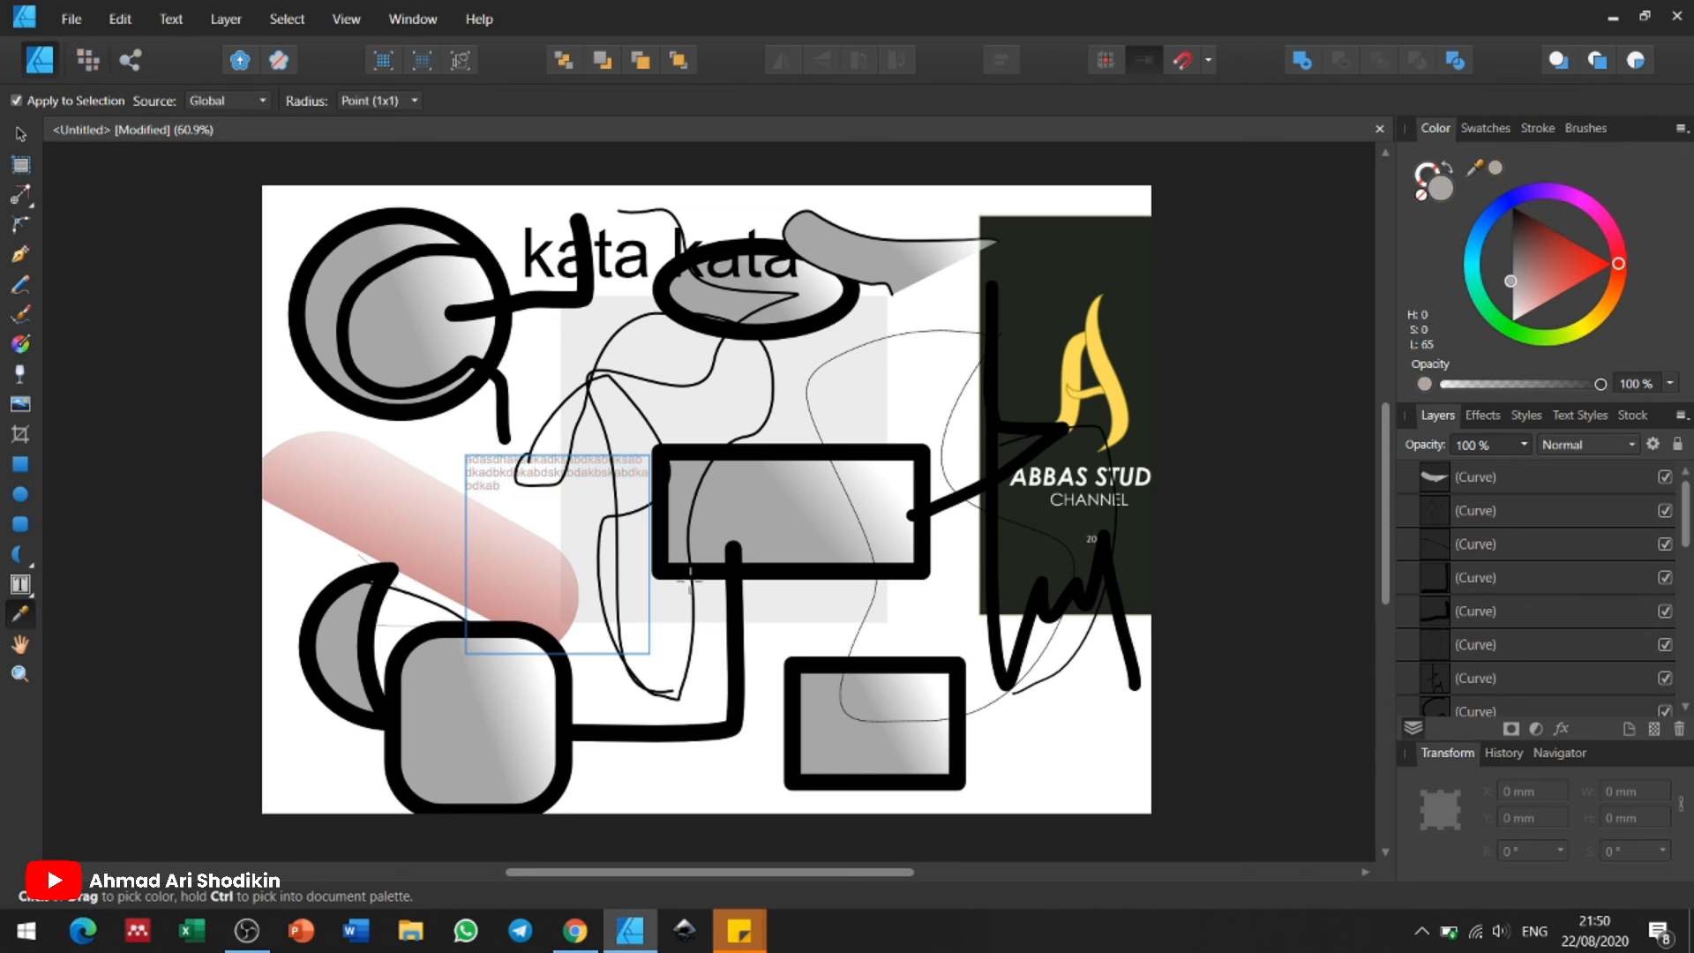
{"action": "left_click", "coordinate": [733, 648]}
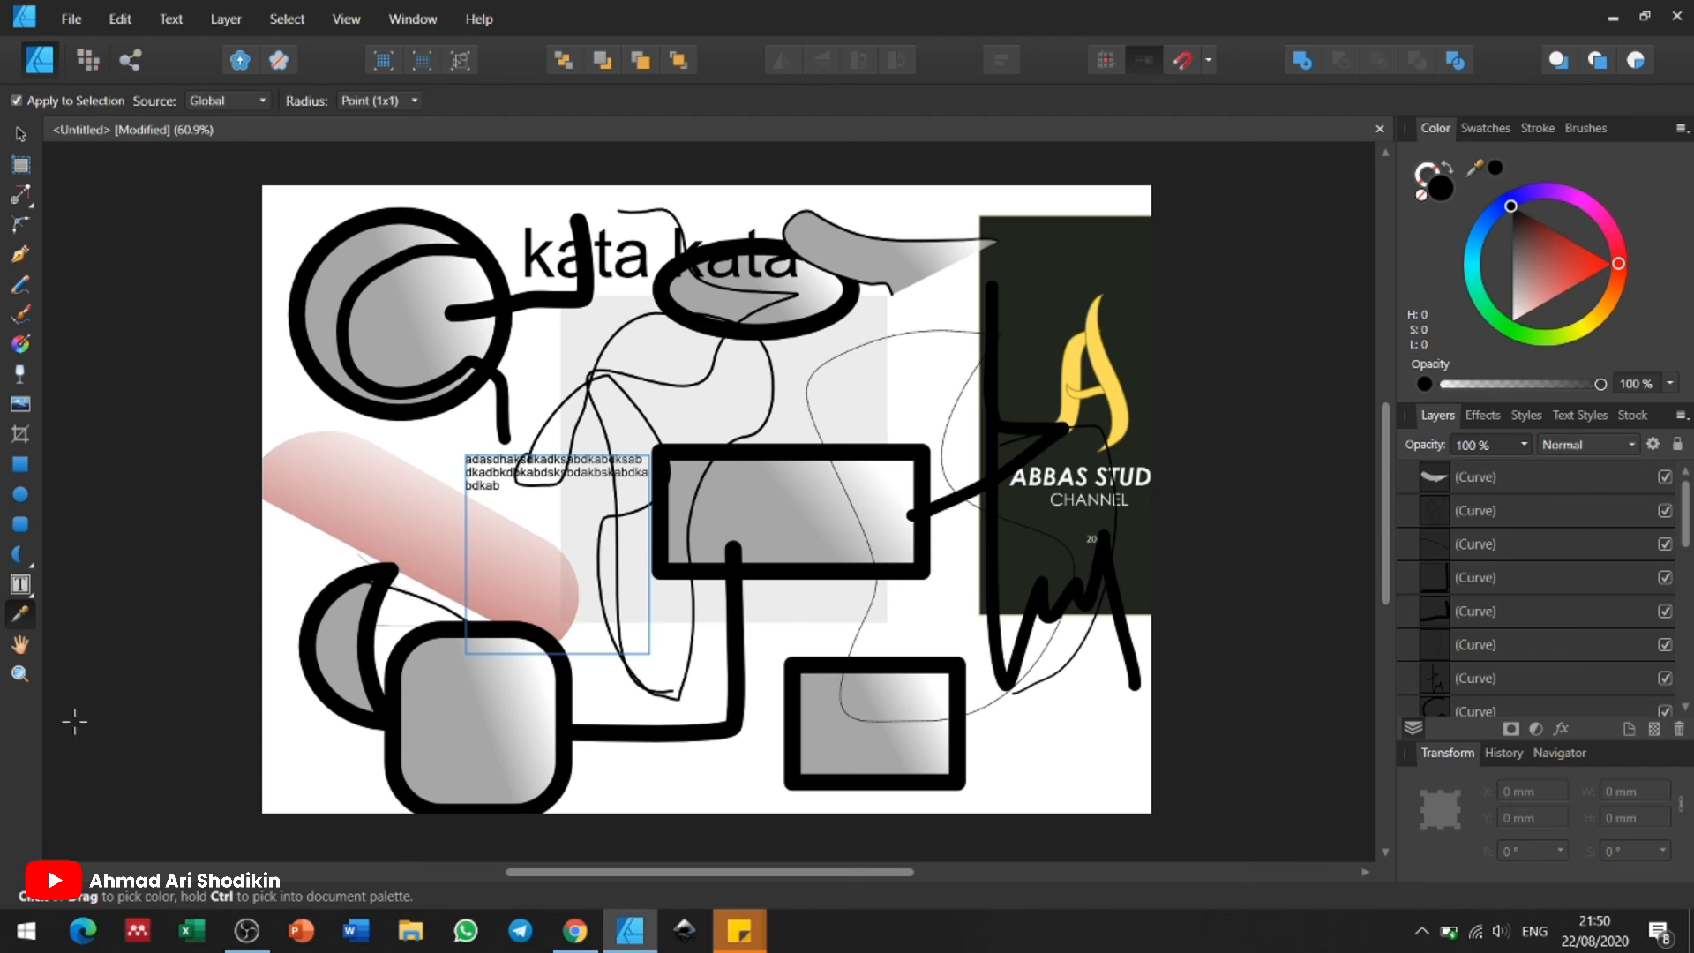
Step: Pan the page with the View tool, then zoom in and out with the Zoom tool, finishing at 100%
{"action": "left_click", "coordinate": [28, 645]}
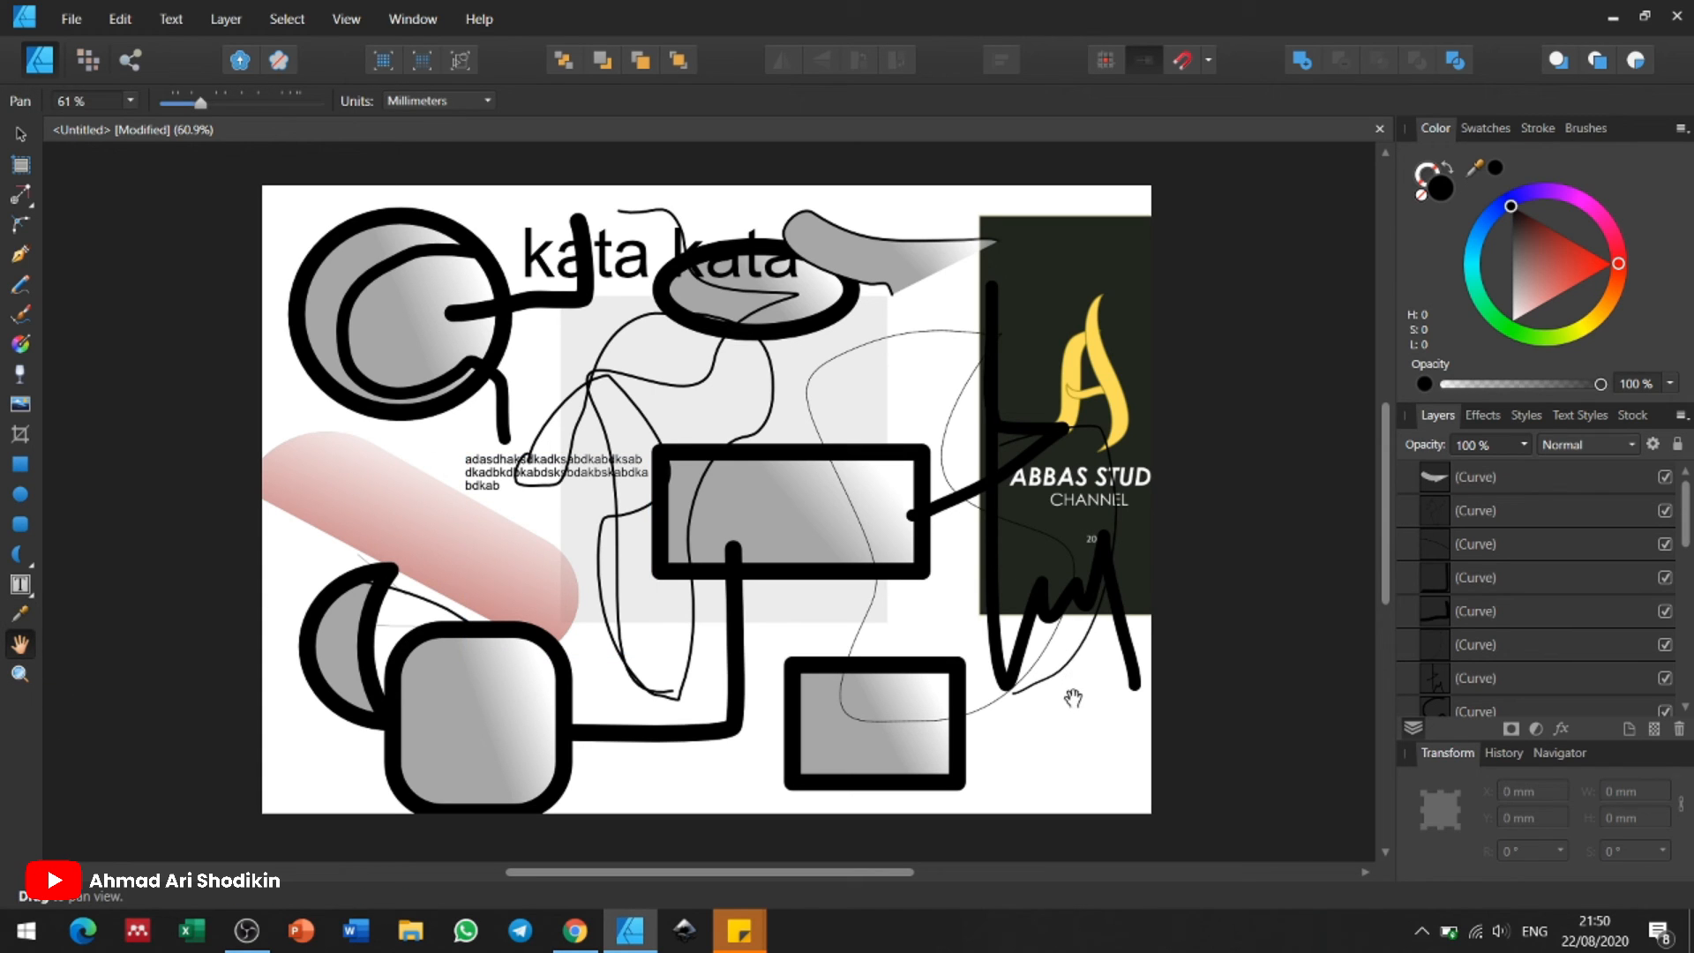
{"action": "left_click_drag", "start_coordinate": [1072, 698], "coordinate": [1089, 741]}
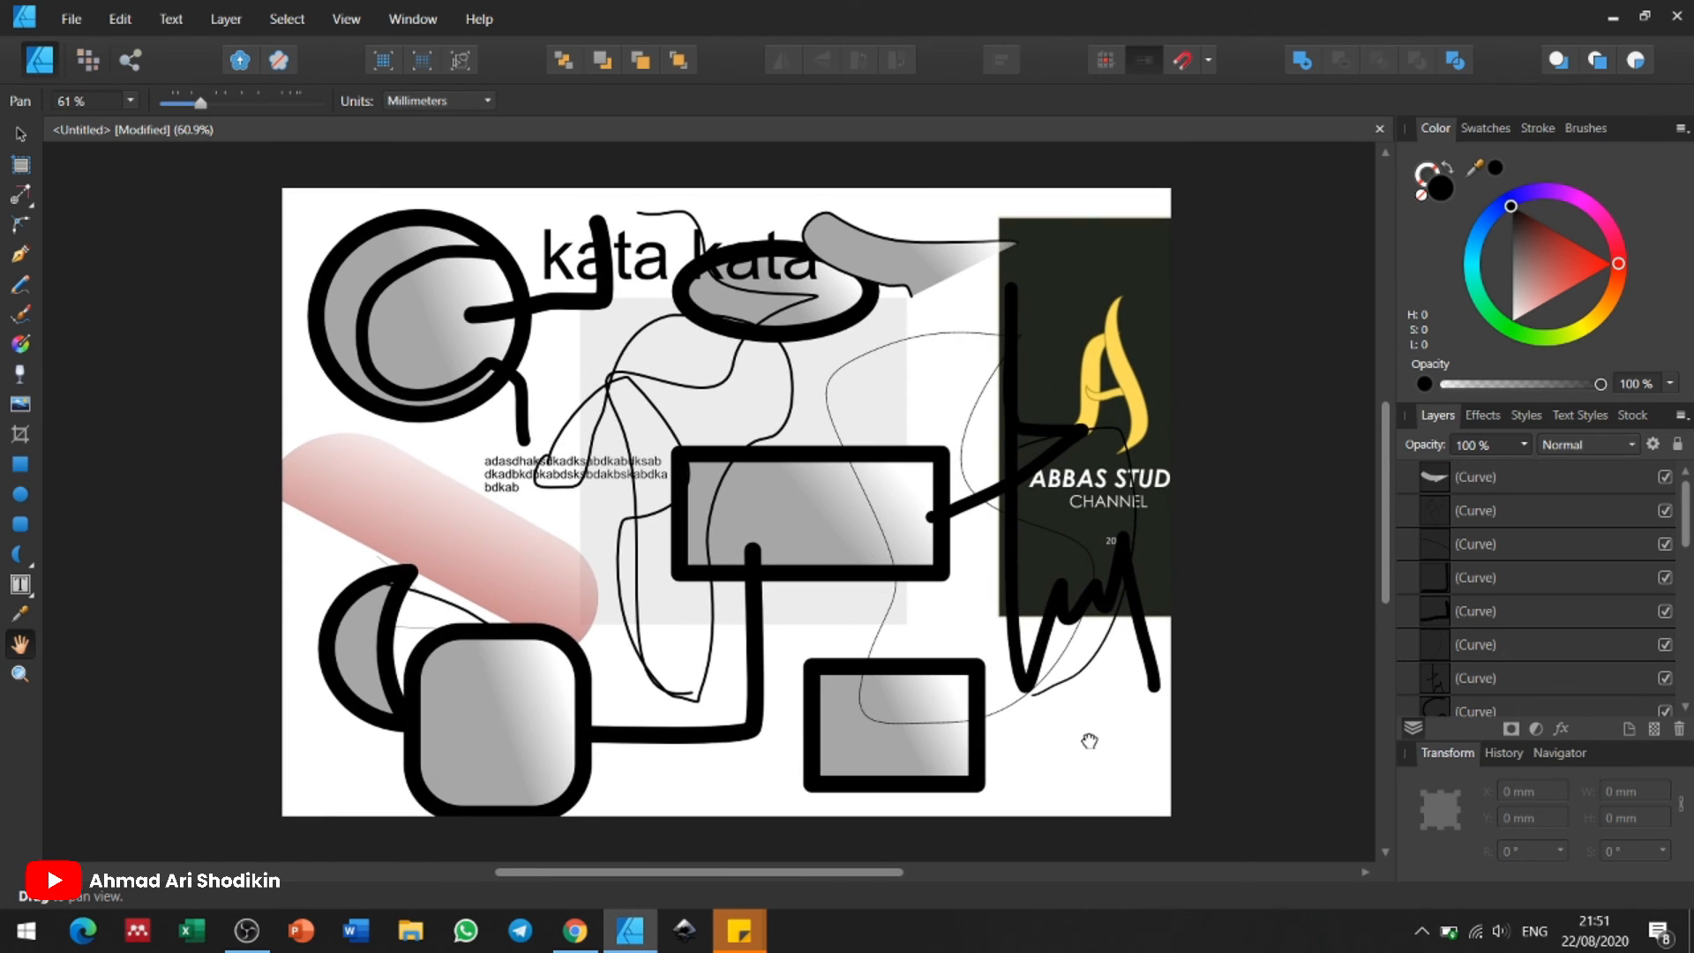
{"action": "left_click", "coordinate": [19, 674]}
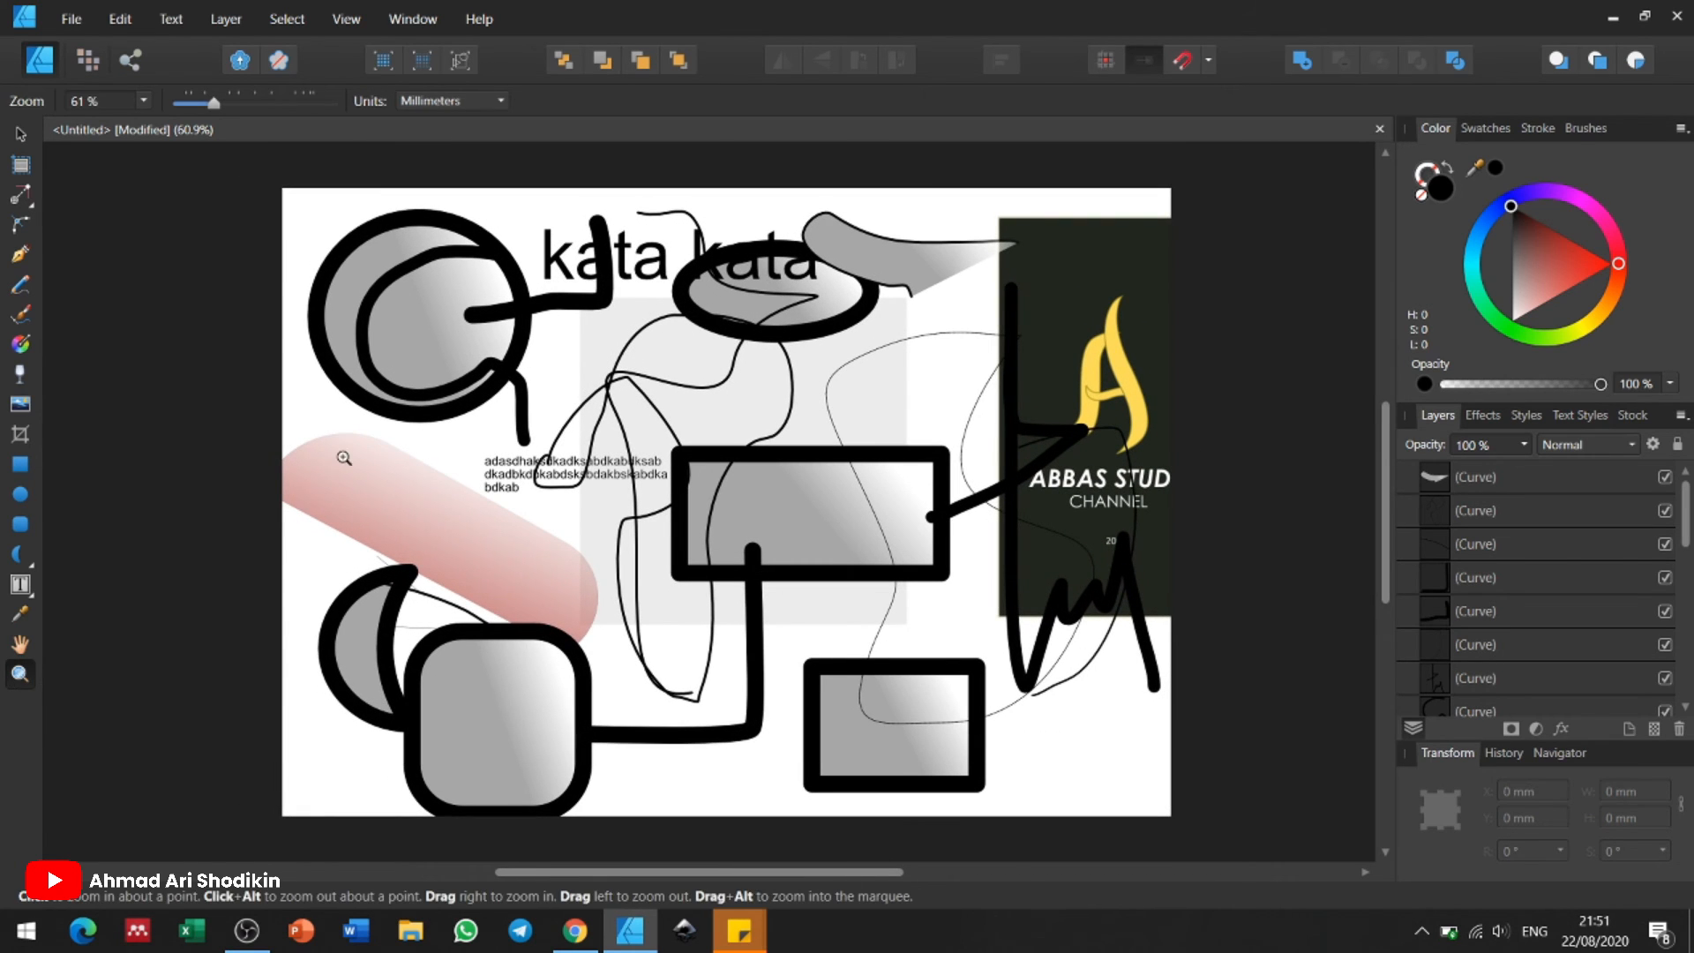
{"action": "left_click", "coordinate": [350, 412]}
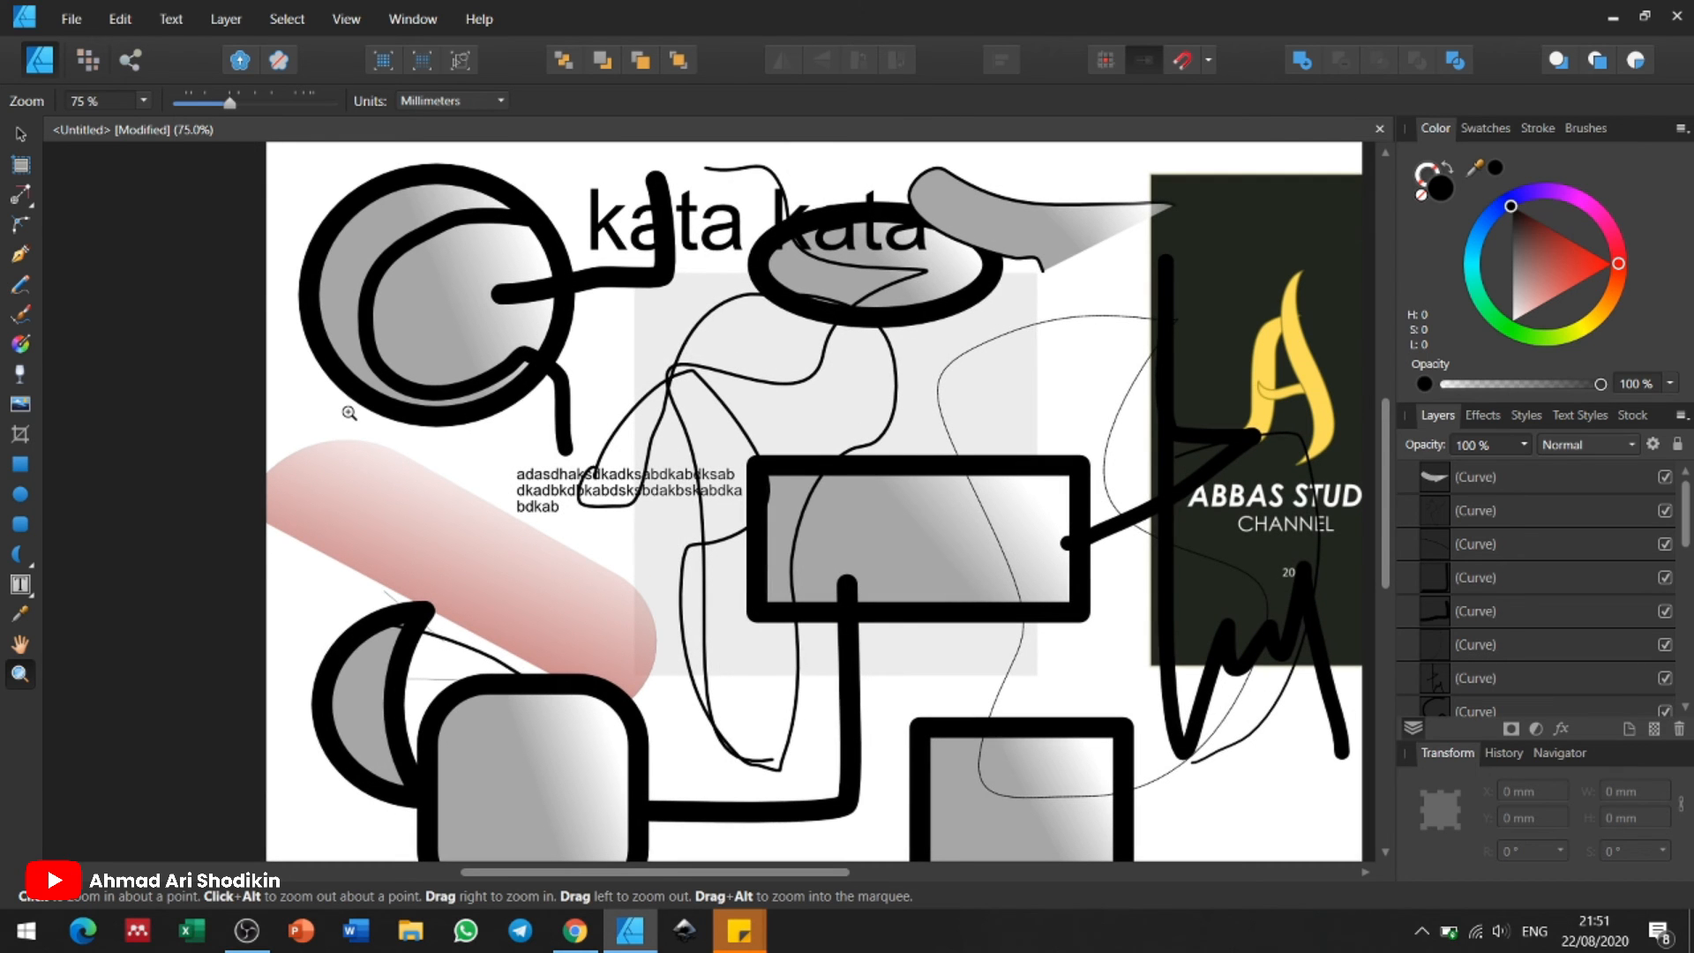
{"action": "left_click_drag", "start_coordinate": [628, 561], "coordinate": [485, 410]}
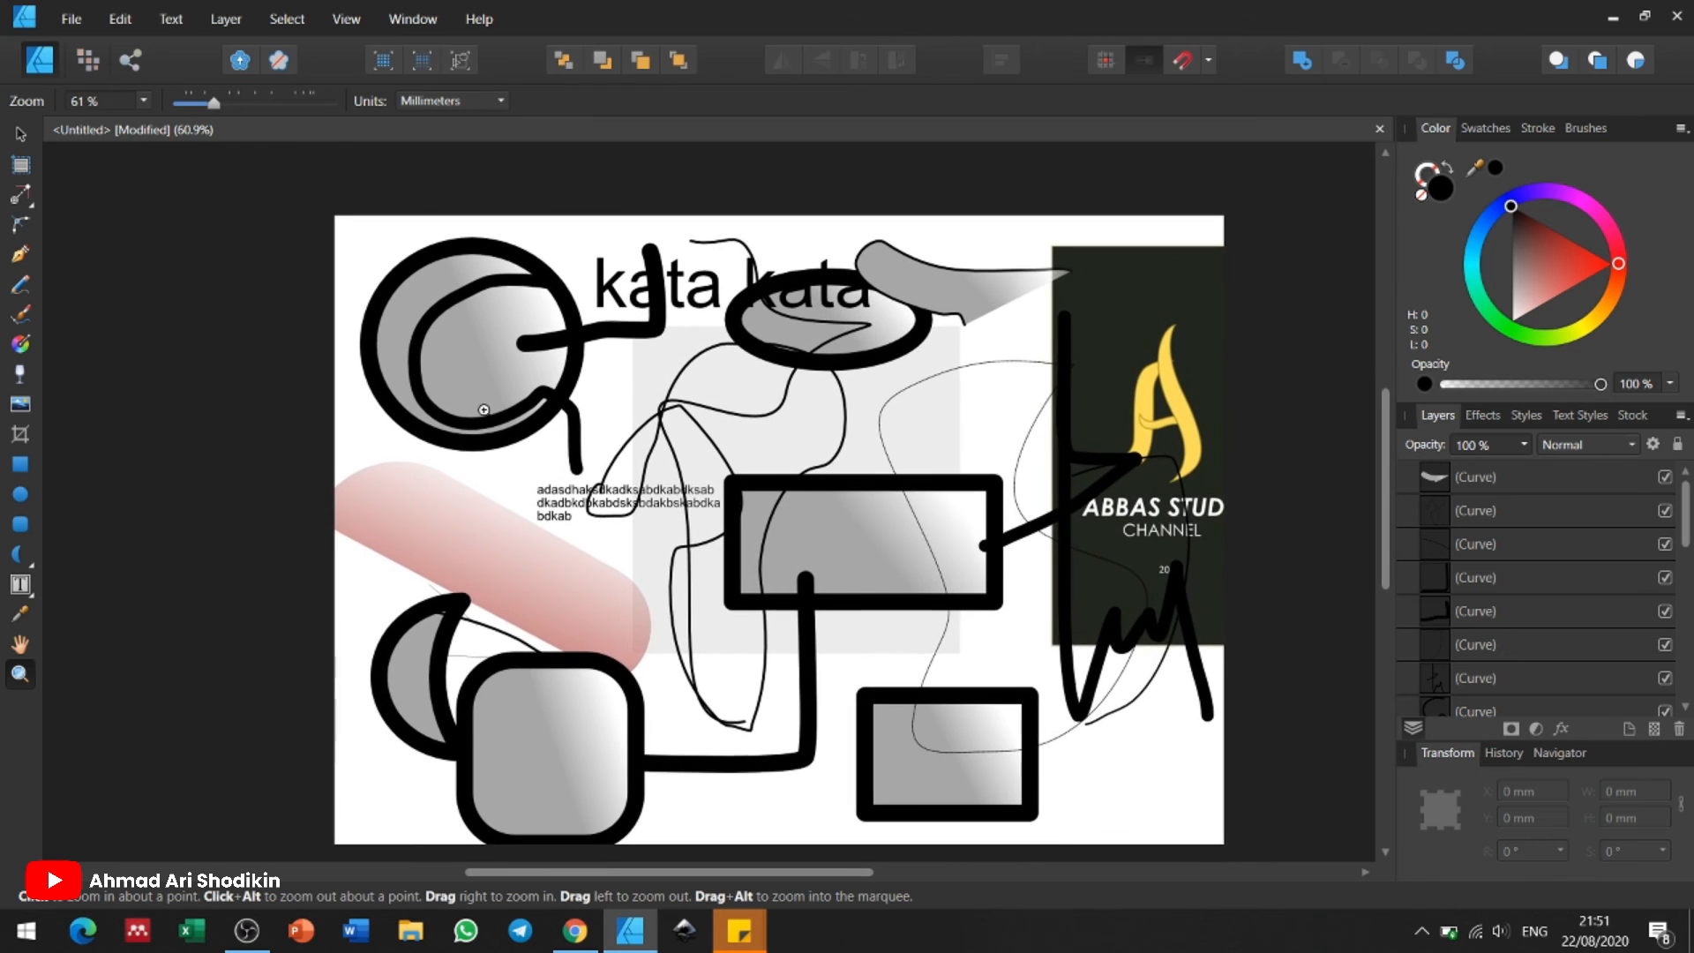
{"action": "scroll", "coordinate": [803, 557], "scroll_direction": "down", "scroll_amount": 1}
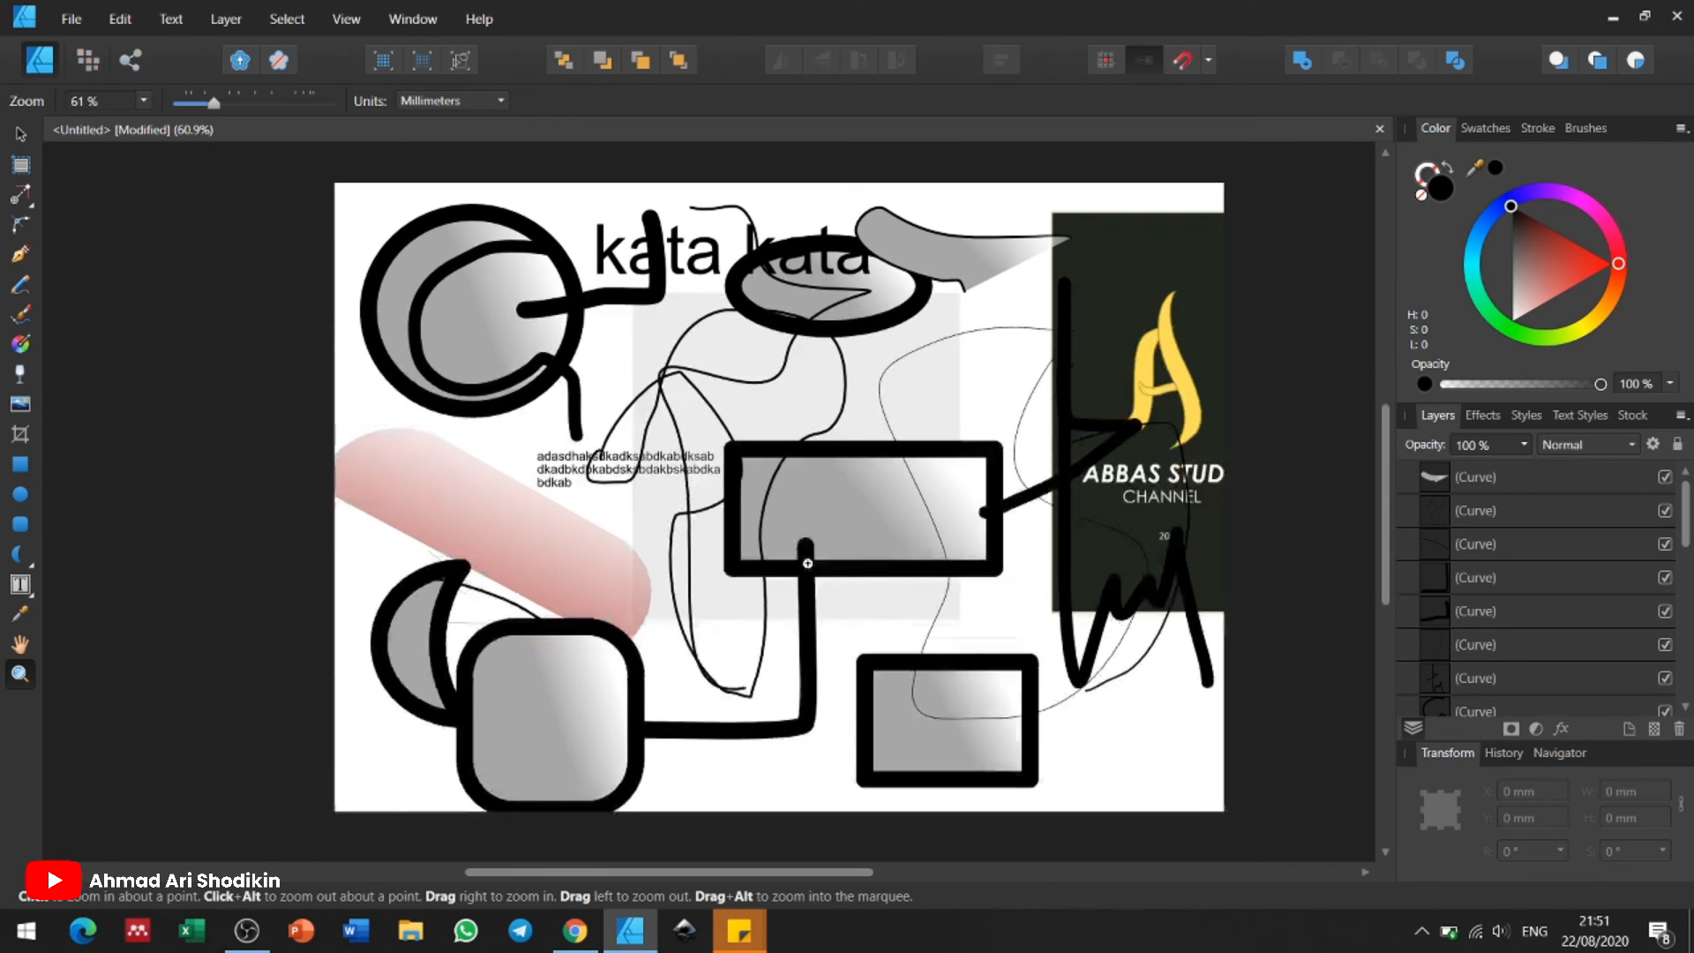
{"action": "left_click", "coordinate": [286, 286]}
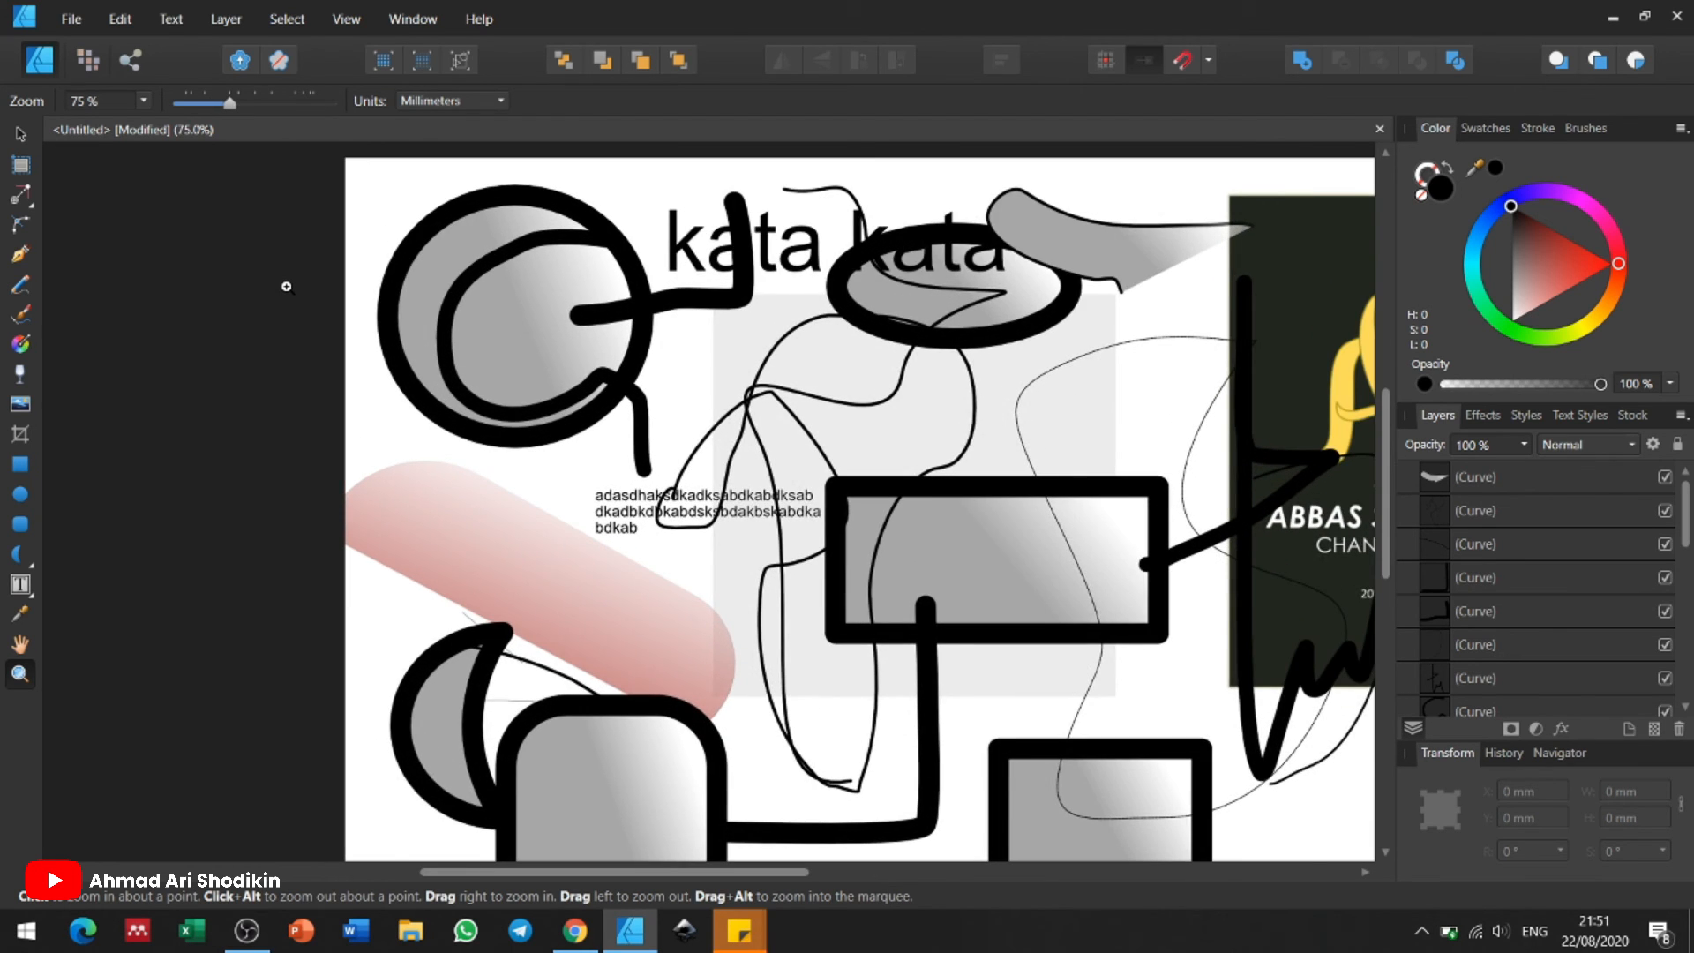
{"action": "left_click", "coordinate": [357, 362]}
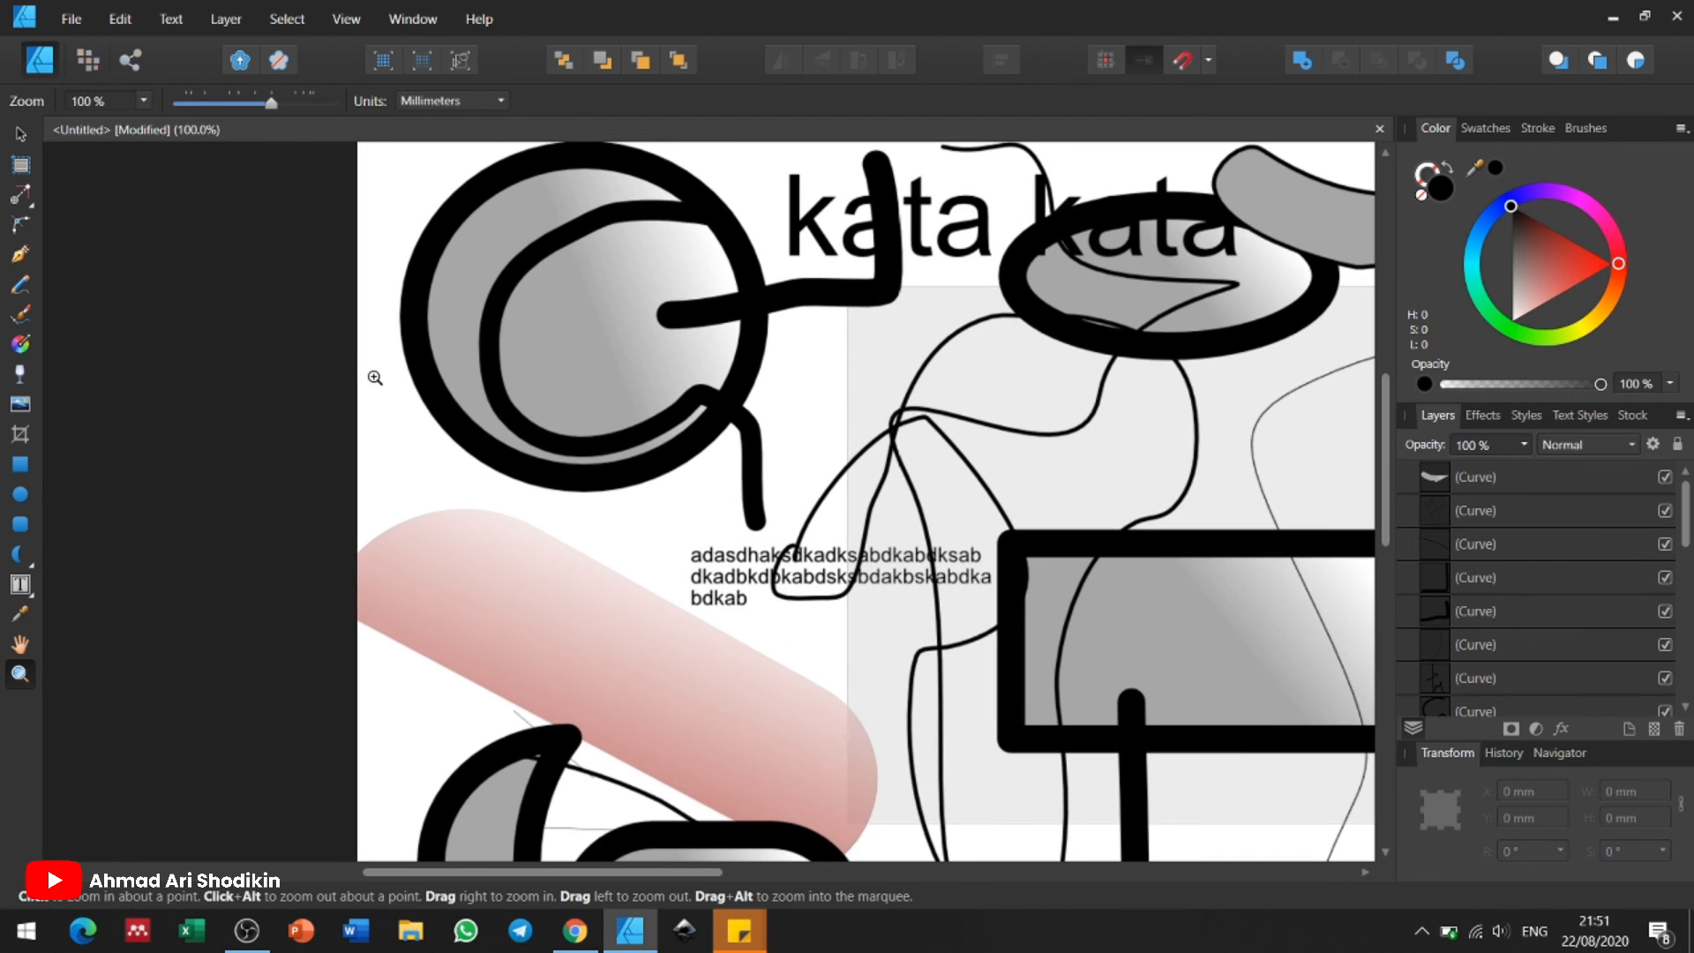
Step: Inspect the drawing by zooming to 113% and back to 100%, panning across the page, and zooming out to 67%
{"action": "left_click_drag", "start_coordinate": [385, 386], "coordinate": [424, 412]}
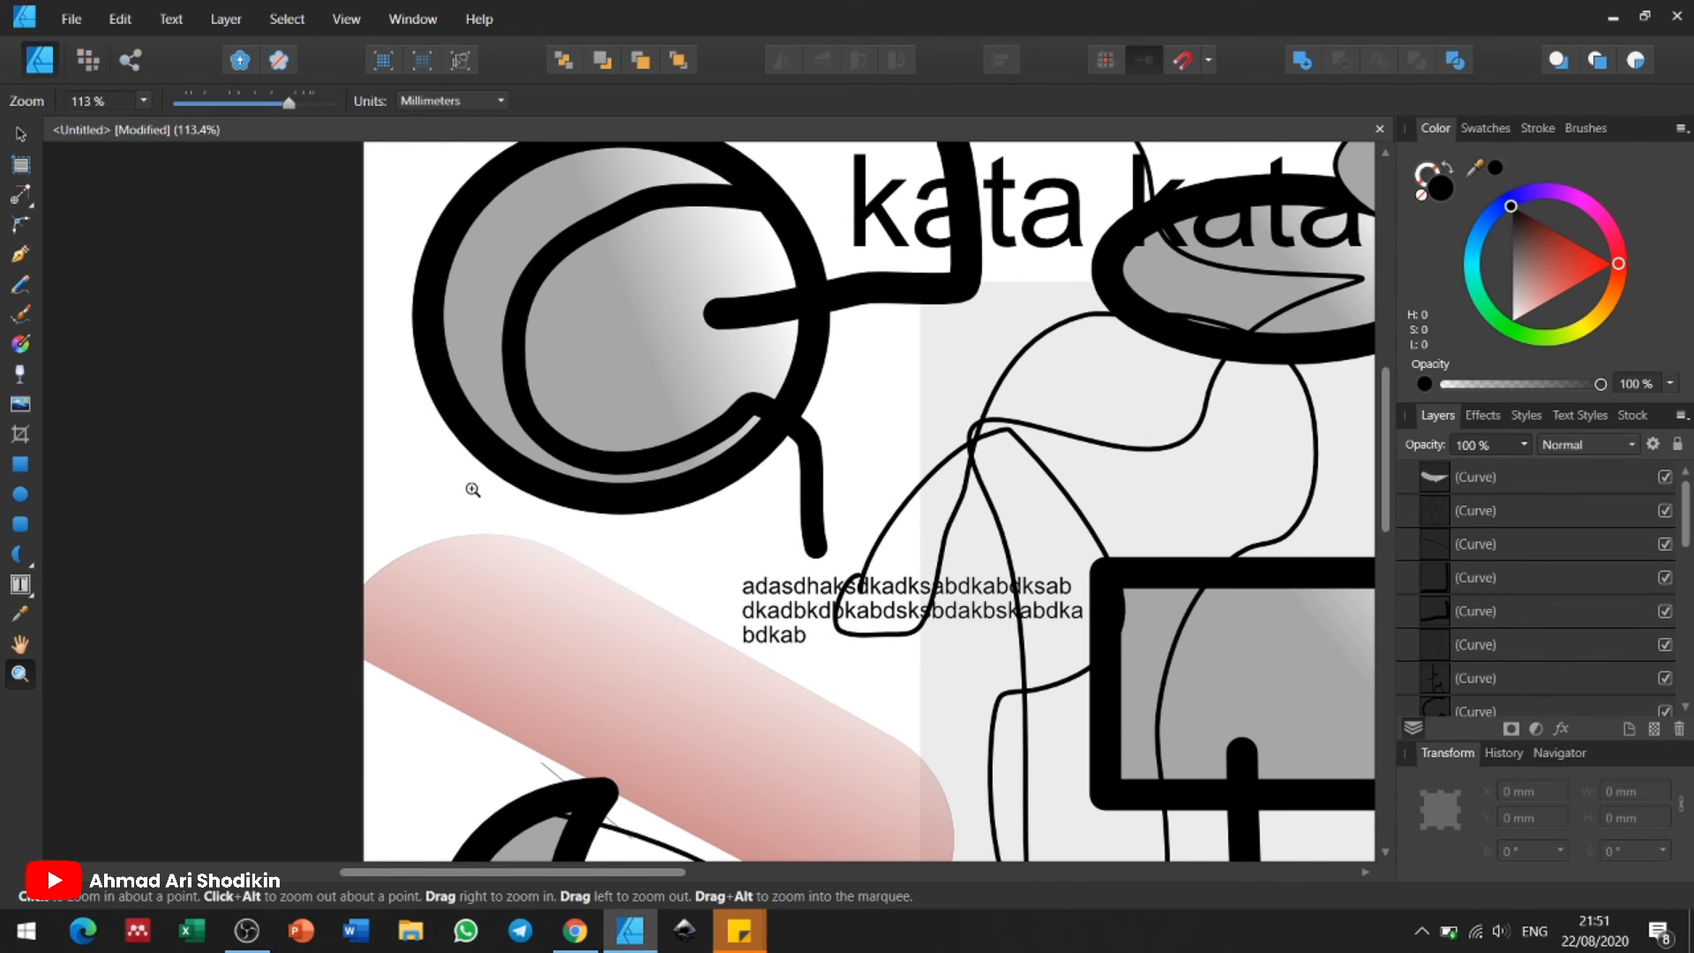
{"action": "left_click", "coordinate": [450, 468], "text": "alt"}
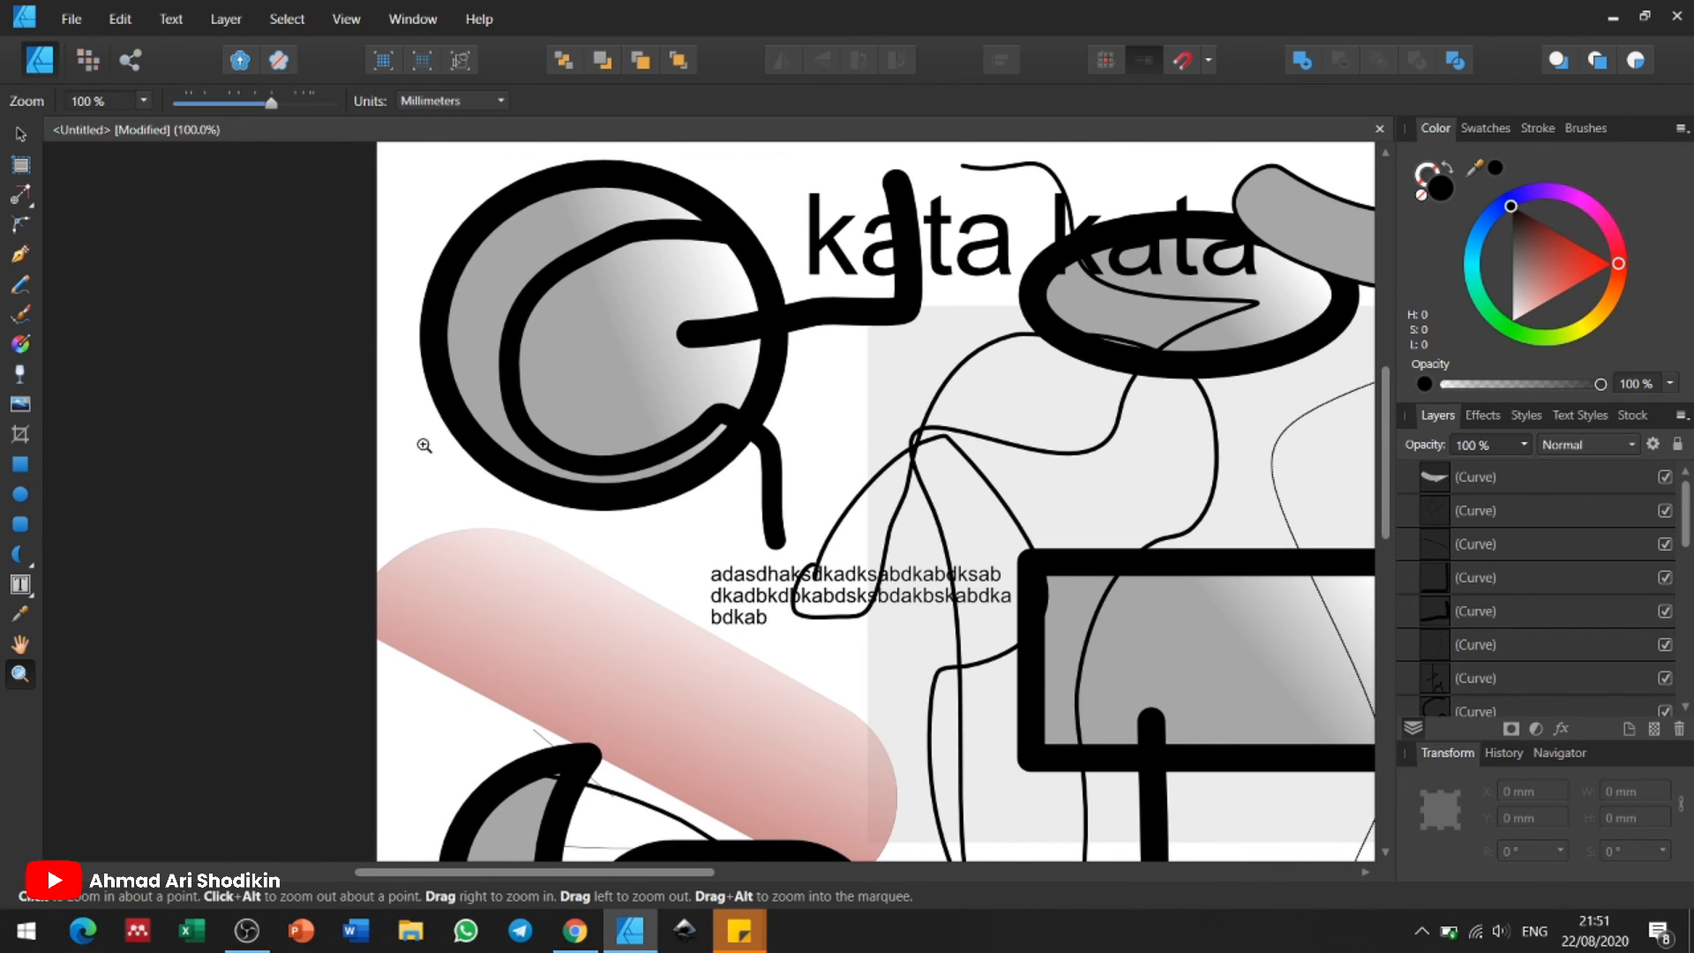
{"action": "key", "text": "space"}
{"action": "left_click_drag", "start_coordinate": [680, 531], "coordinate": [528, 473]}
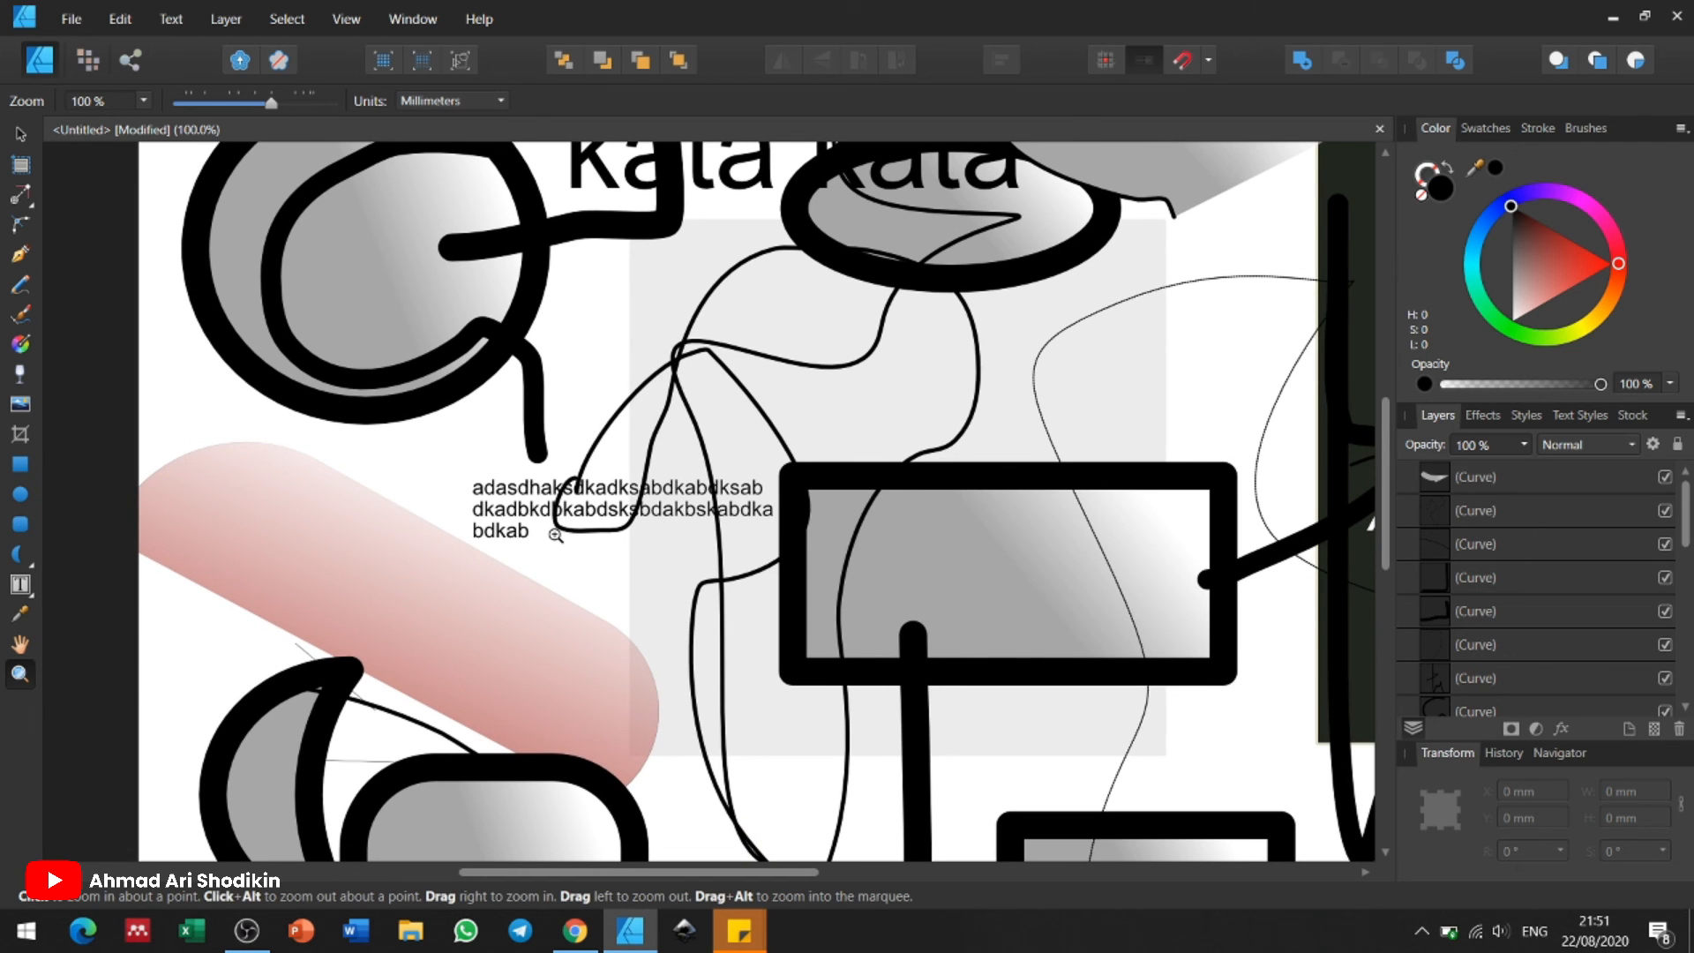
{"action": "scroll", "coordinate": [591, 573], "scroll_direction": "up", "scroll_amount": 5}
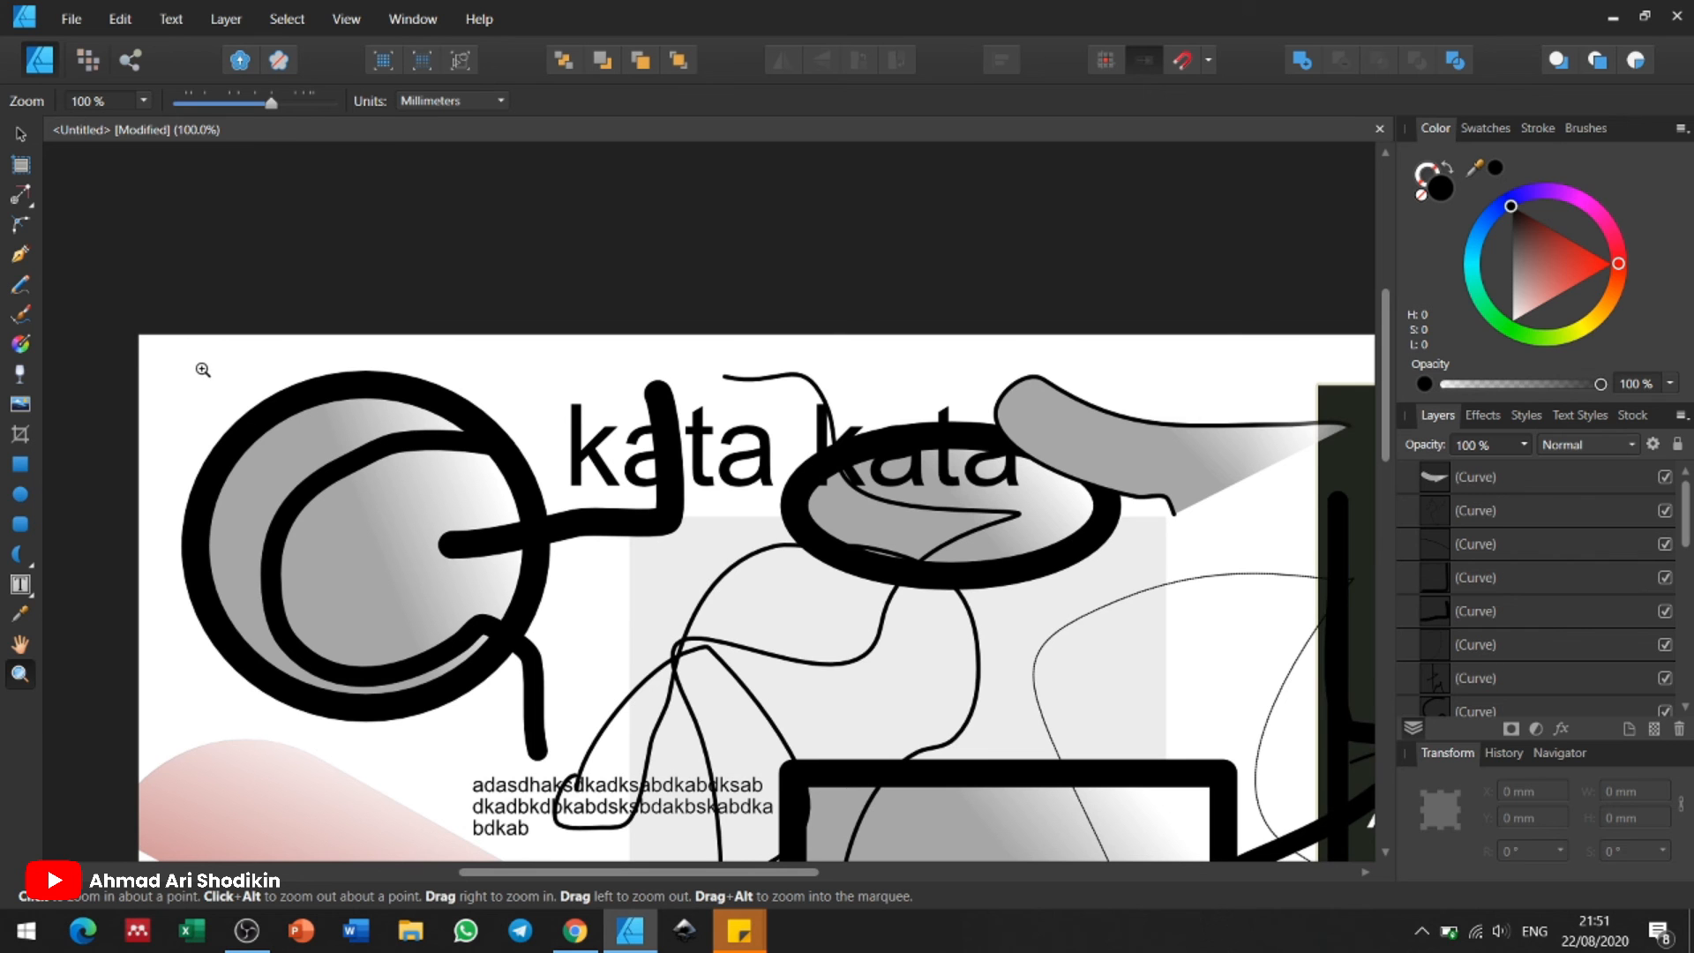
{"action": "scroll", "coordinate": [203, 369], "scroll_direction": "down", "scroll_amount": 2}
{"action": "left_click_drag", "start_coordinate": [485, 637], "coordinate": [220, 283]}
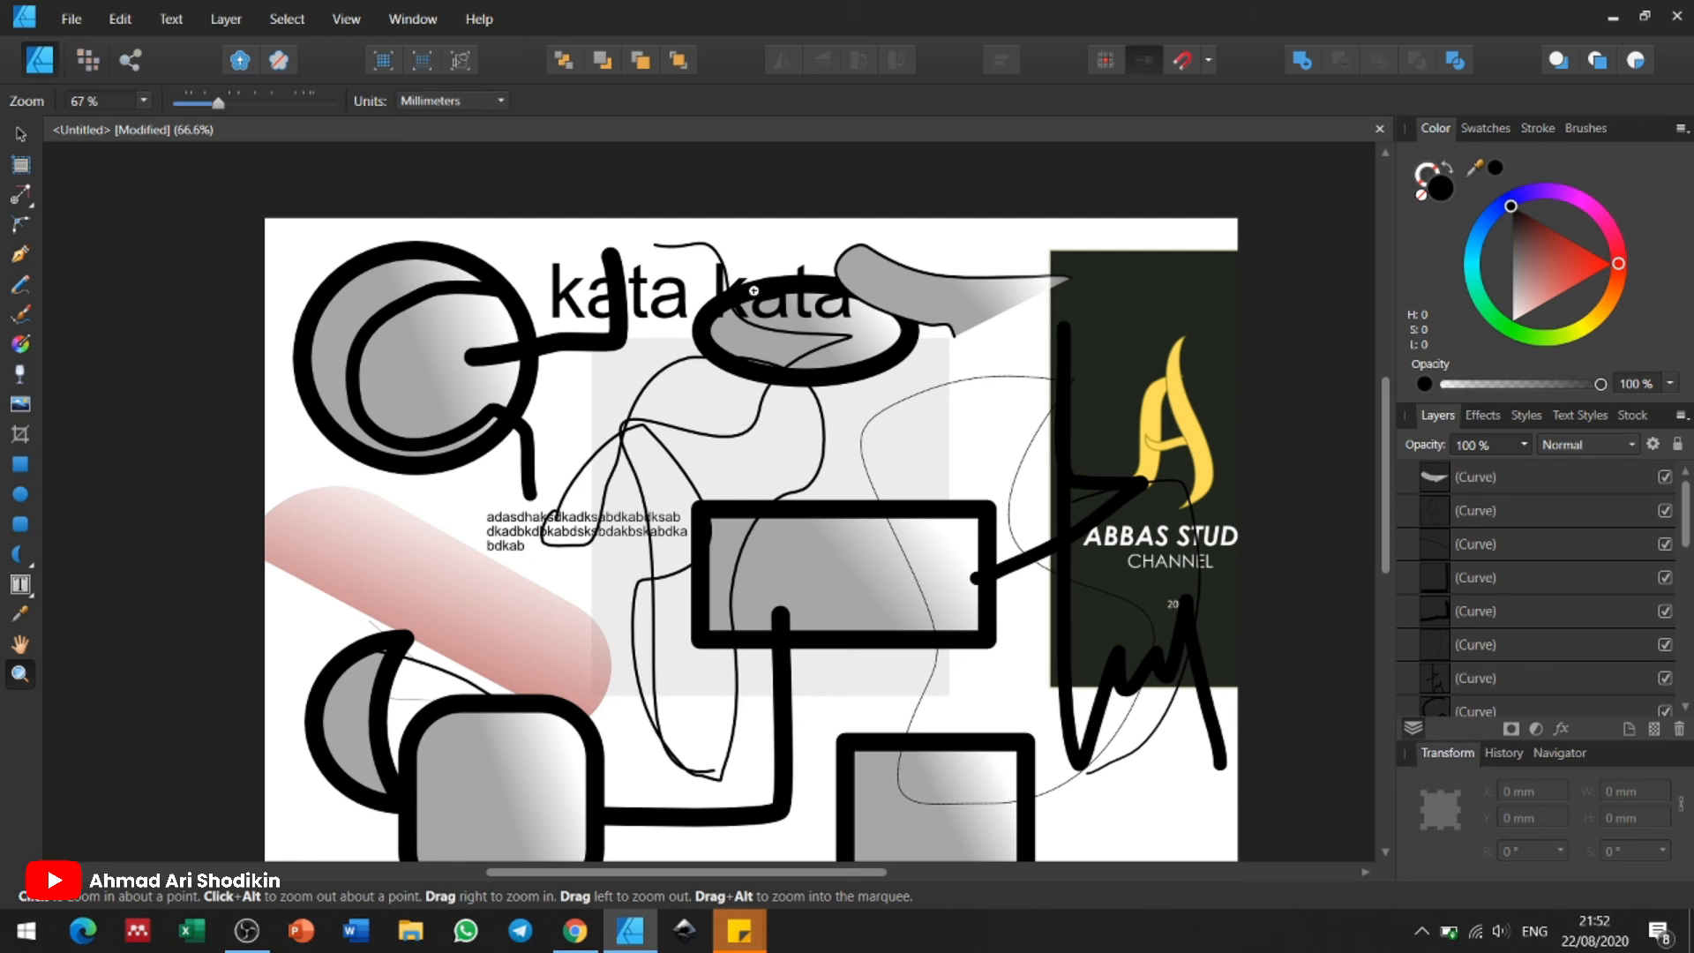
{"action": "scroll", "coordinate": [754, 290], "scroll_direction": "down", "scroll_amount": 1}
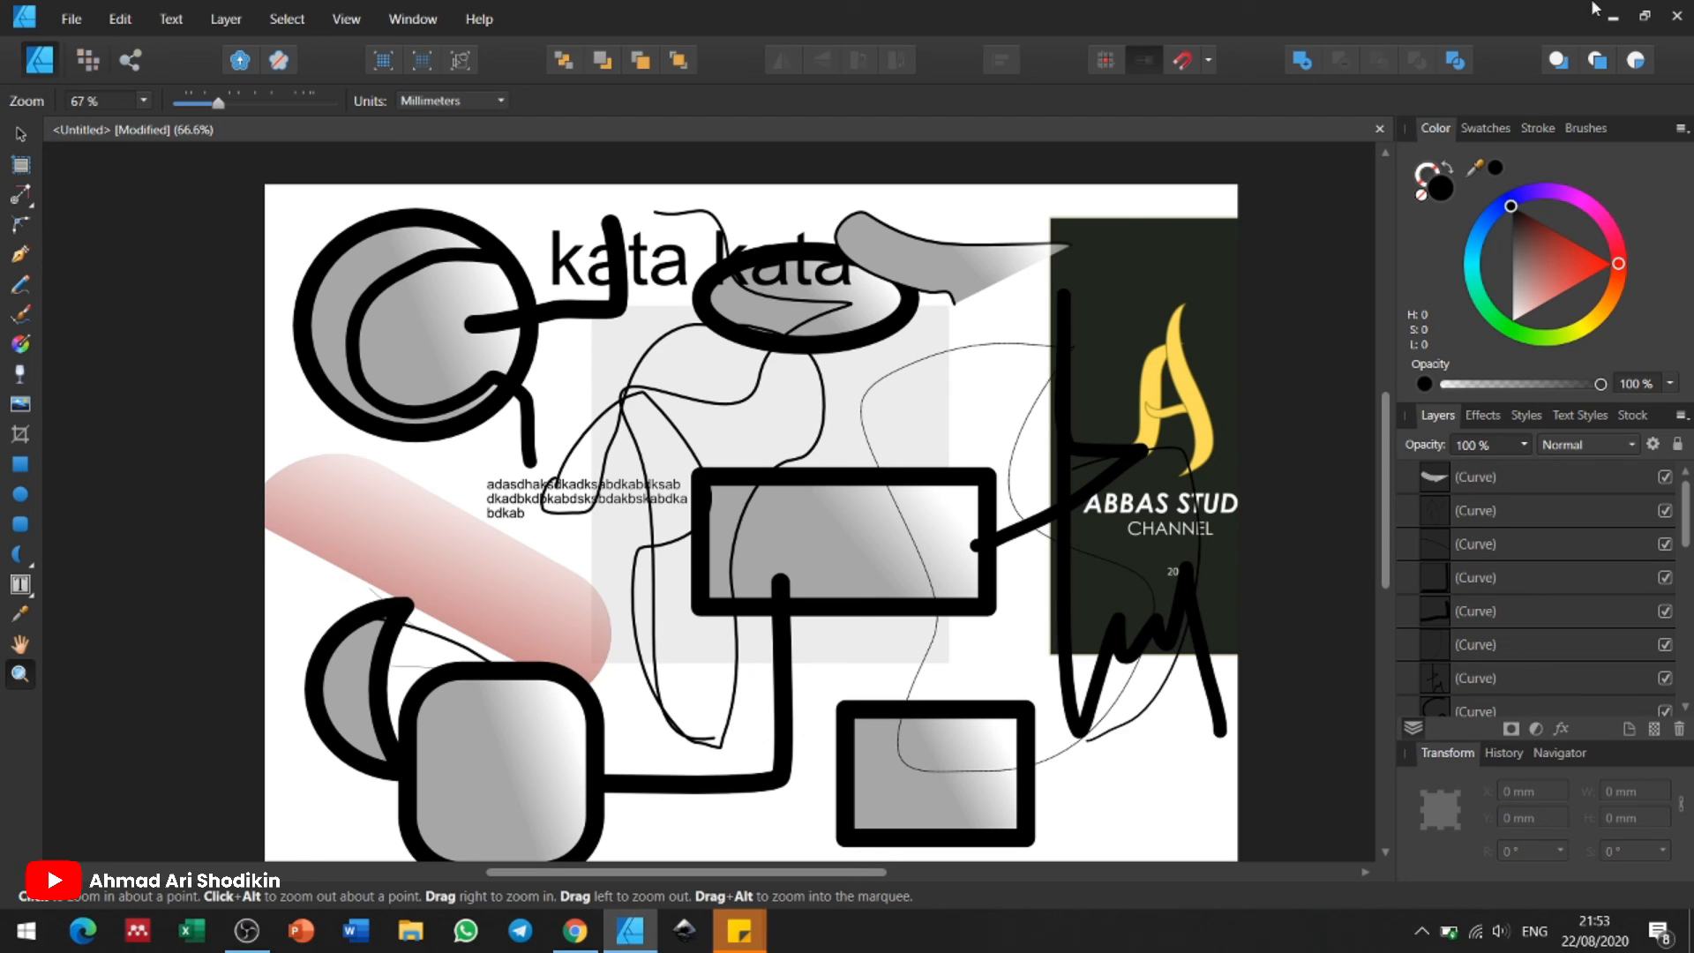
Step: Close Affinity Designer without saving the untitled drawing and bring up the OBS window
{"action": "left_click", "coordinate": [1674, 25]}
{"action": "left_click", "coordinate": [837, 483]}
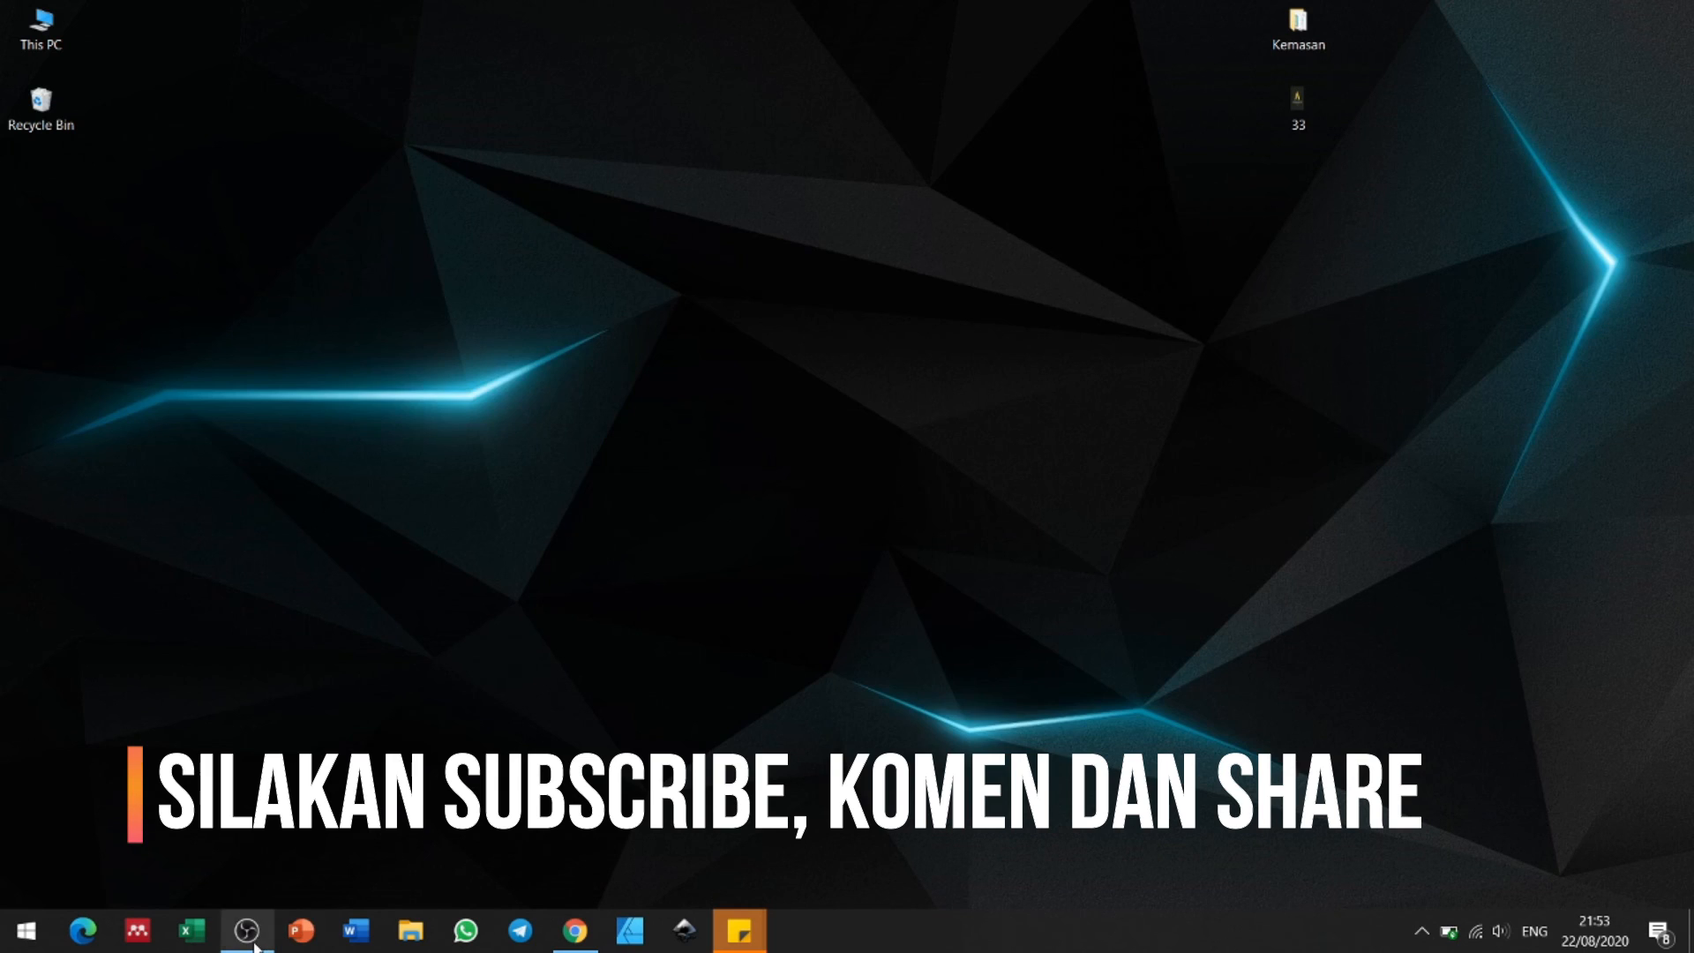
{"action": "left_click", "coordinate": [255, 946]}
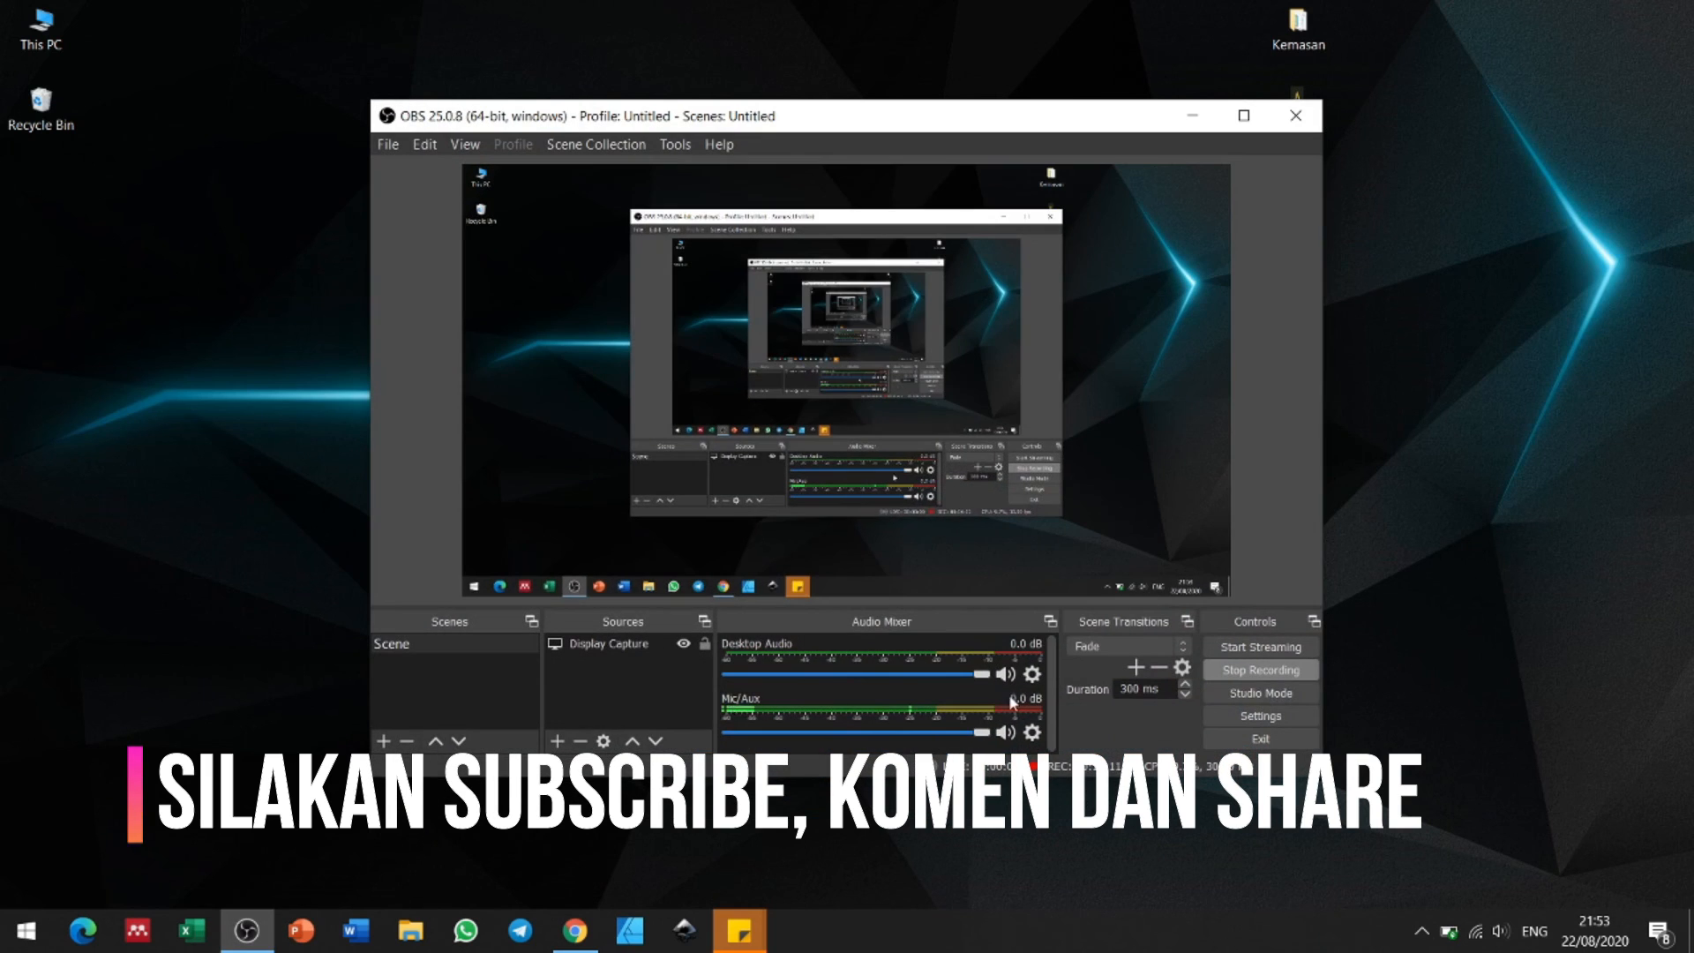